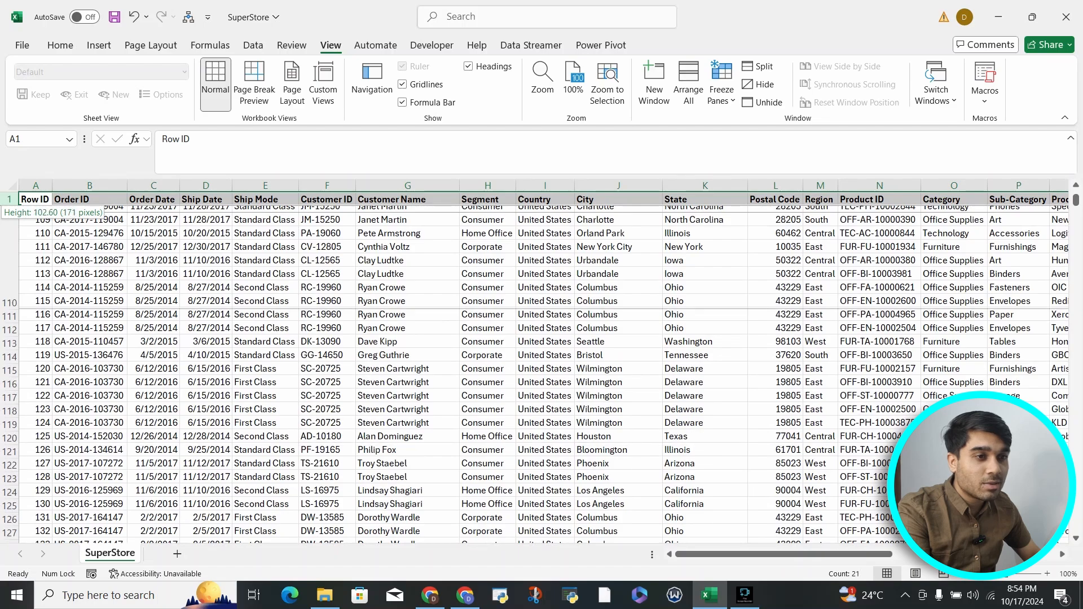
# Undo the accidental height change of the header row
pyautogui.click(89, 286)
pyautogui.hotkey('ctrl', 'z')
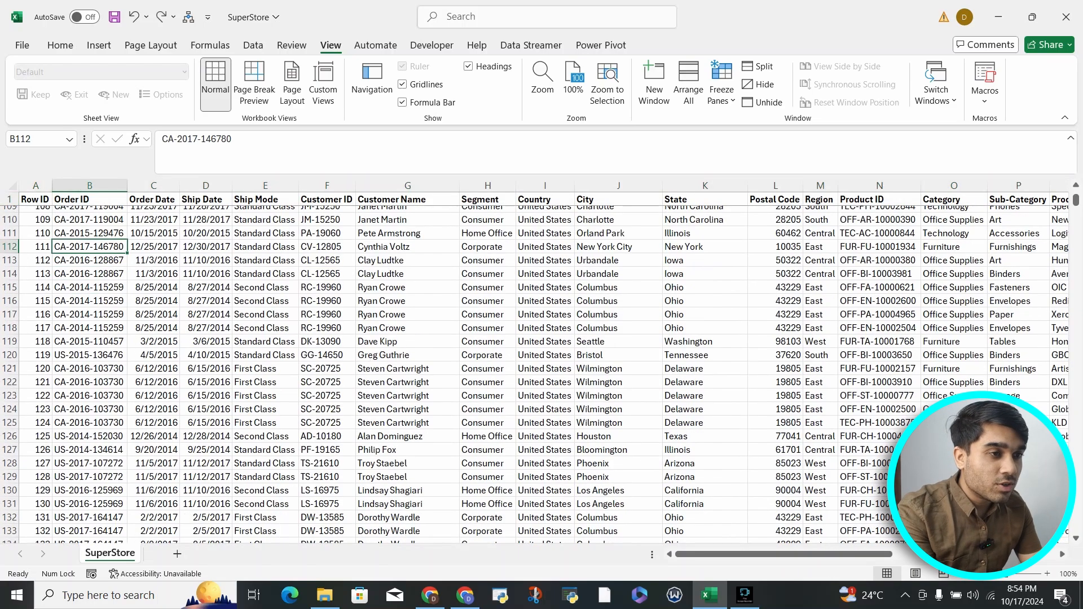
# Look through the dataset's columns from Order ID across to Profit, starting at the first data row
pyautogui.press('Up')
pyautogui.hotkey('ctrl', 'Up')
pyautogui.press('Right')
pyautogui.press('Down')
pyautogui.press('Right')
pyautogui.press('Right')
pyautogui.press('Right')
pyautogui.press('Right')
pyautogui.press('Right')
pyautogui.press('Right')
pyautogui.press('Right')
pyautogui.press('Right')
pyautogui.press('Right')
pyautogui.press('Right')
pyautogui.press('Right')
pyautogui.press('Right')
pyautogui.press('Right')
pyautogui.press('Right')
pyautogui.press('Right')
pyautogui.press('Right')
pyautogui.press('Right')
pyautogui.press('Right')
pyautogui.press('Right')
pyautogui.press('Right')
pyautogui.press('Right')
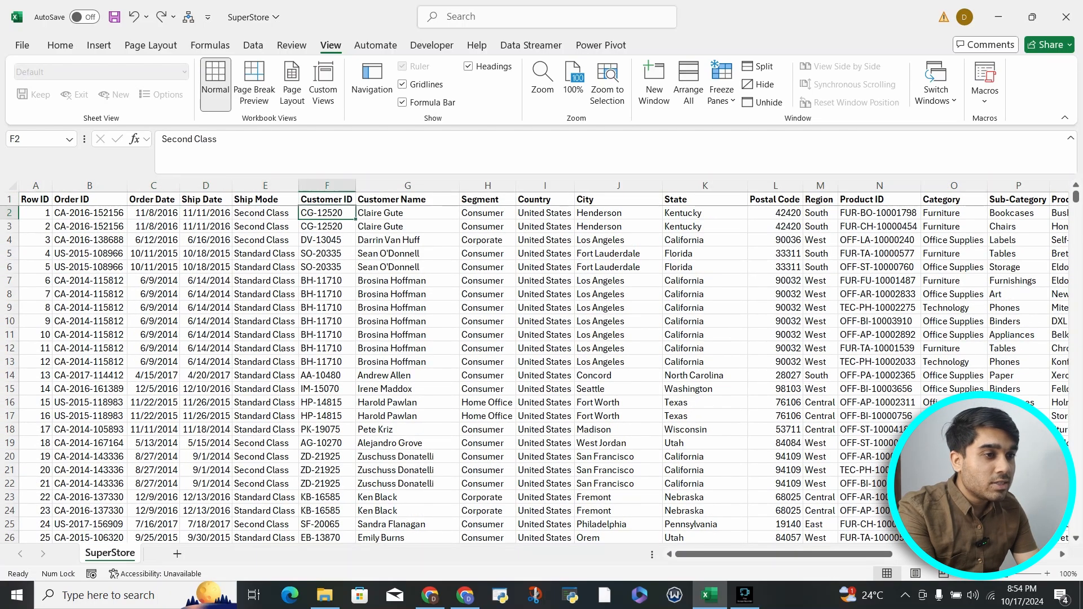
pyautogui.press('Left')
pyautogui.press('Left')
pyautogui.press('Left')
pyautogui.press('Left')
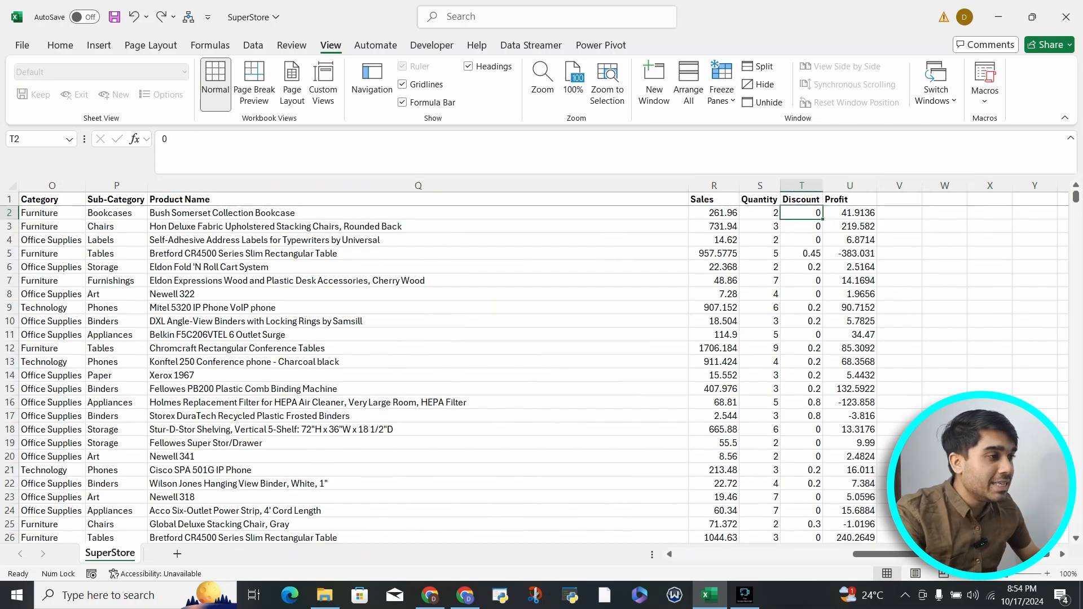
# Examine the Sales, Quantity, Discount and Profit values in rows 2 to 21
pyautogui.press('Right')
pyautogui.hotkey('shift', 'Left')
pyautogui.hotkey('shift', 'Left')
pyautogui.hotkey('shift', 'Left')
pyautogui.hotkey('shift', 'Down')
pyautogui.hotkey('shift', 'Down')
pyautogui.hotkey('shift', 'Down')
pyautogui.hotkey('shift', 'Down')
pyautogui.hotkey('shift', 'Down')
pyautogui.hotkey('shift', 'Down')
pyautogui.hotkey('shift', 'Down')
pyautogui.hotkey('shift', 'Down')
pyautogui.hotkey('shift', 'Down')
pyautogui.hotkey('shift', 'Down')
pyautogui.hotkey('shift', 'Down')
pyautogui.hotkey('shift', 'Down')
pyautogui.hotkey('shift', 'Down')
pyautogui.hotkey('shift', 'Down')
pyautogui.hotkey('shift', 'Down')
pyautogui.hotkey('shift', 'Down')
pyautogui.hotkey('shift', 'Down')
pyautogui.hotkey('shift', 'Down')
pyautogui.hotkey('shift', 'Down')
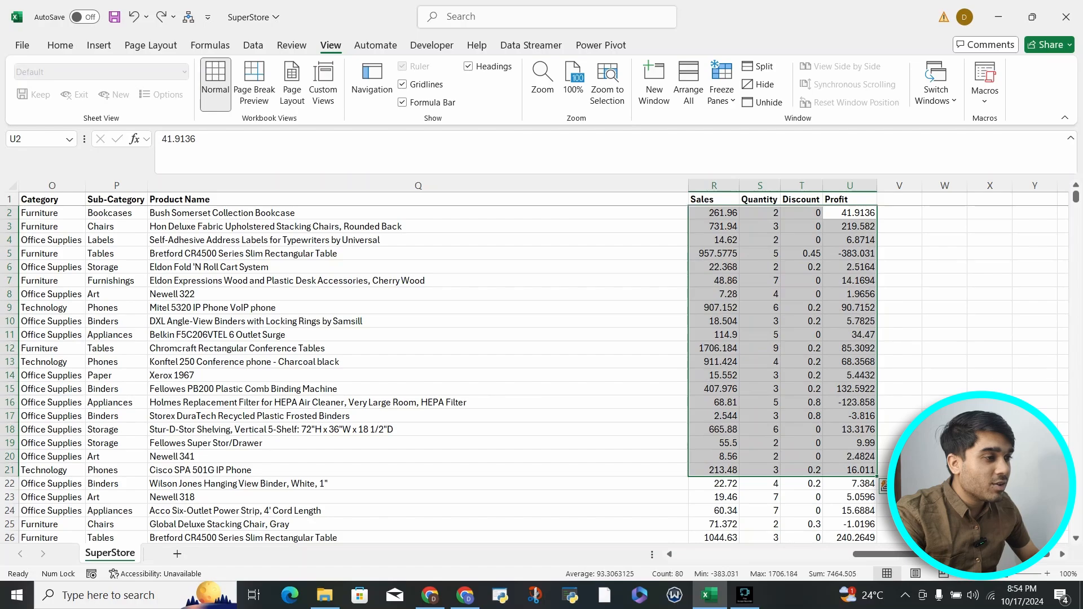
pyautogui.click(714, 375)
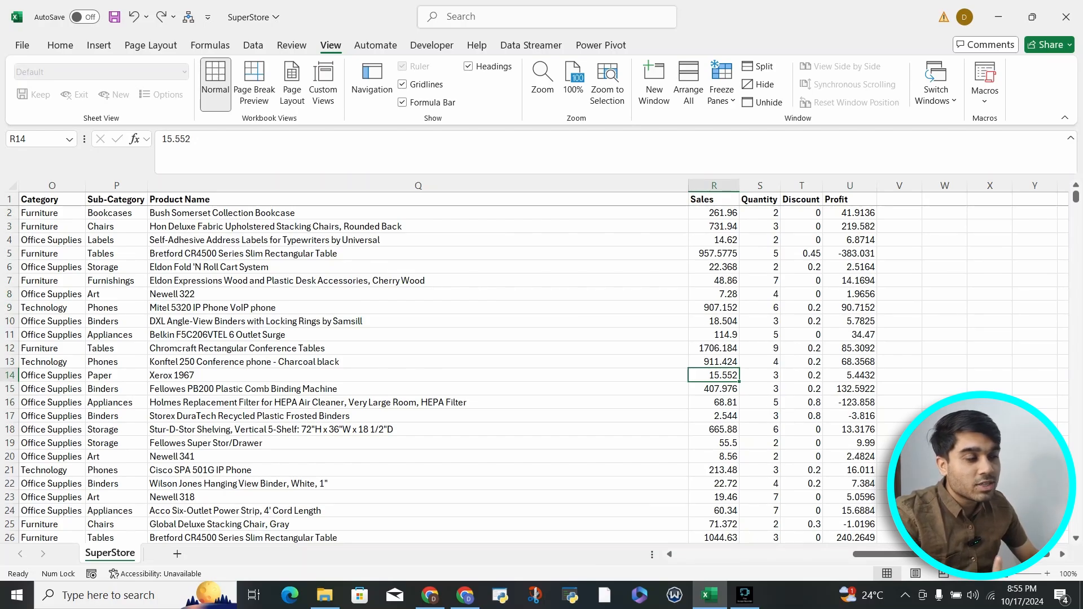
# Format all Sales, Quantity, Discount and Profit values, from row 2 to the last record, with two decimal places
pyautogui.moveTo(714, 213); pyautogui.dragTo(850, 213)
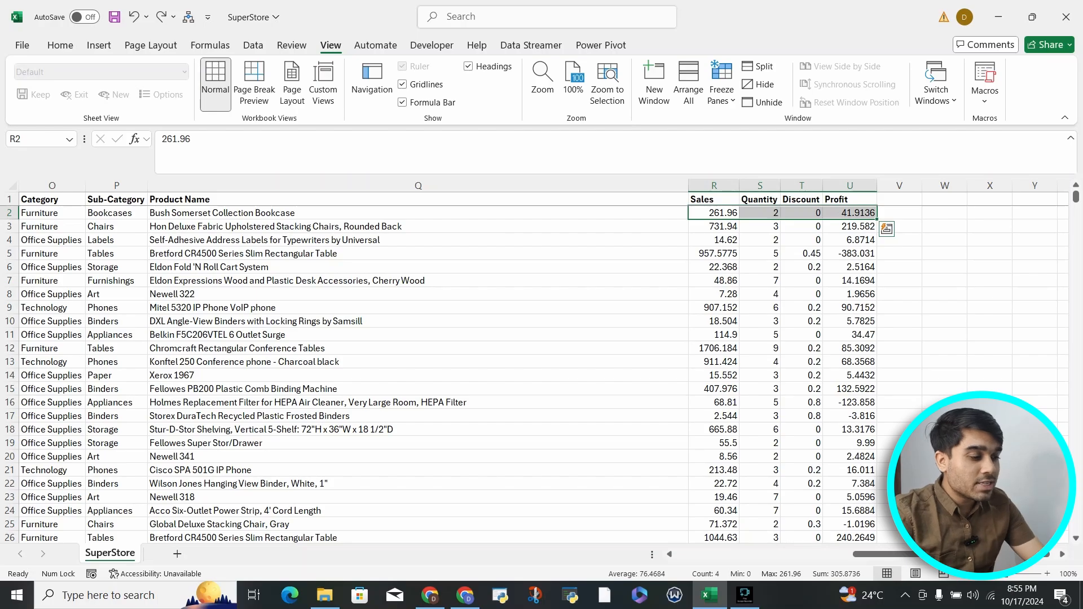
pyautogui.hotkey('ctrl', 'shift', 'Down')
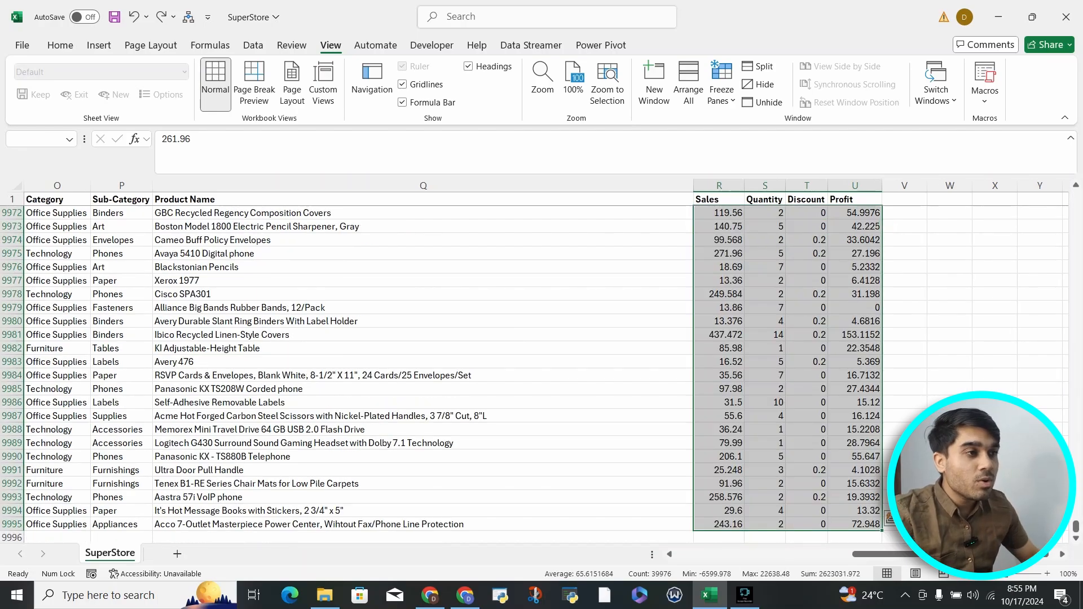
pyautogui.click(60, 45)
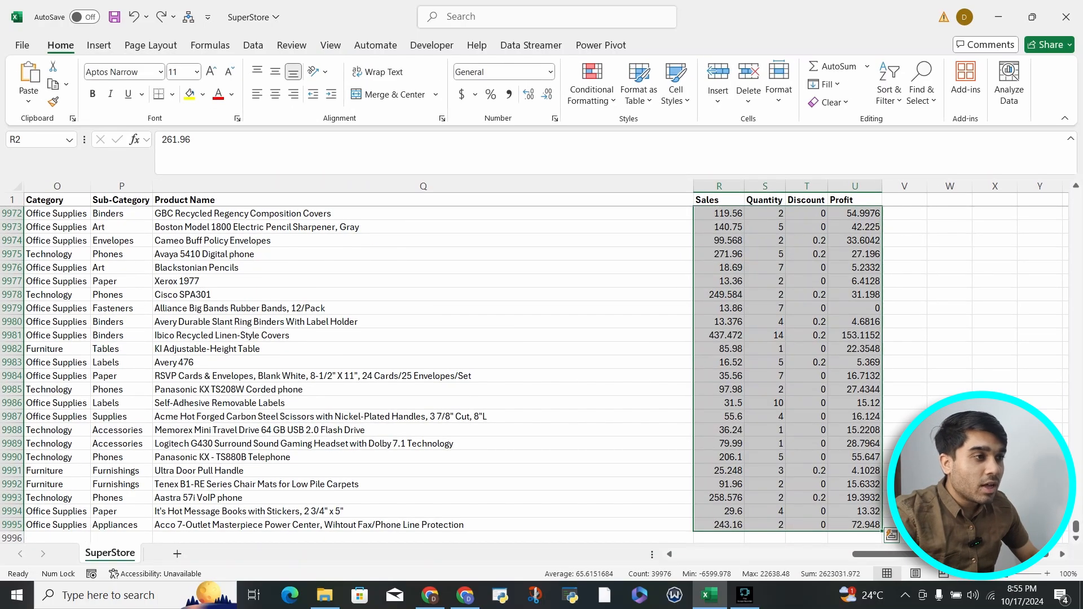
pyautogui.click(528, 95)
pyautogui.click(547, 94)
pyautogui.click(546, 94)
pyautogui.click(546, 94)
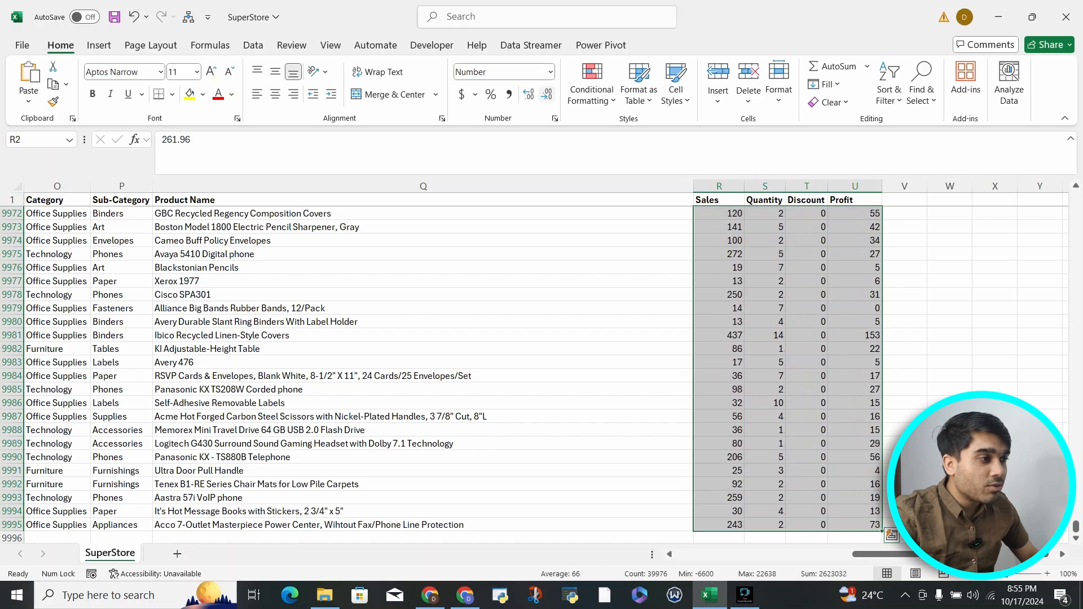
pyautogui.click(528, 94)
pyautogui.click(528, 94)
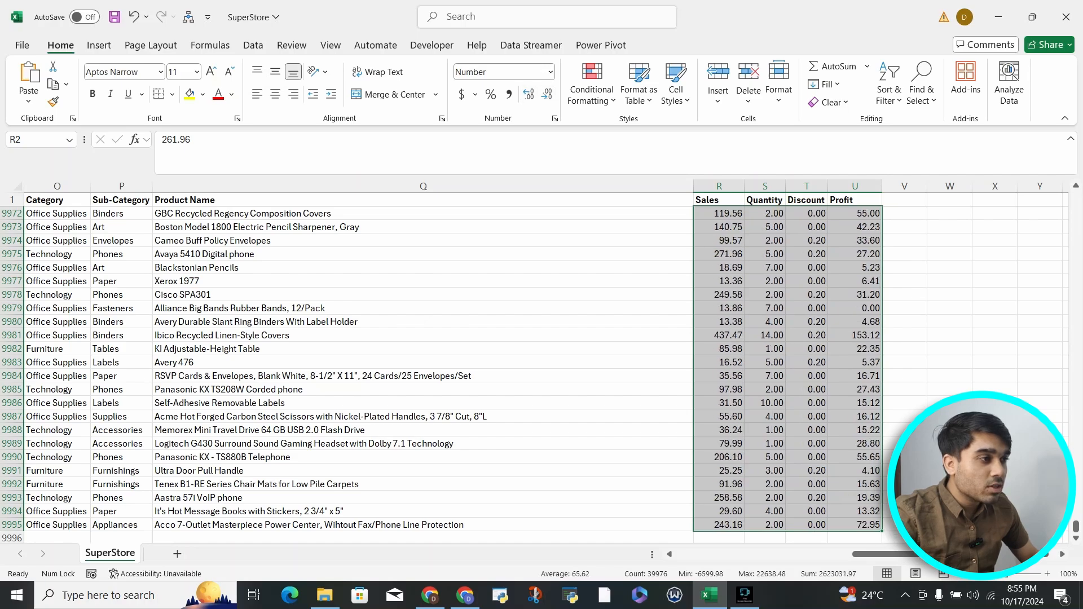
# Review the formatted numeric columns, going back to the first record and the Order ID column
pyautogui.scroll(20, 423, 372)
pyautogui.scroll(20, 719, 254)
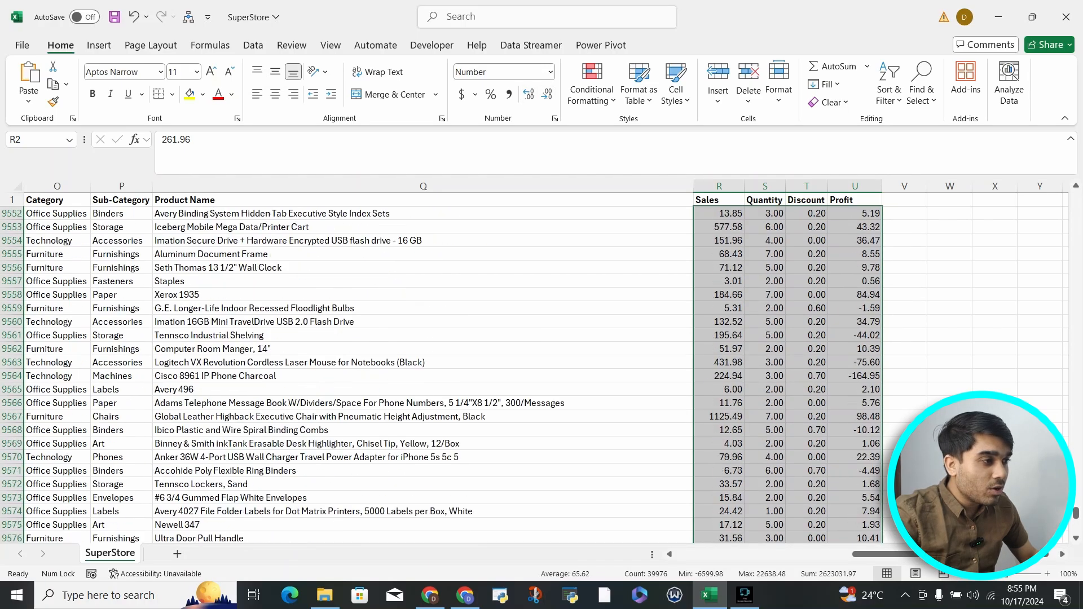
pyautogui.click(718, 254)
pyautogui.hotkey('ctrl', 'Up')
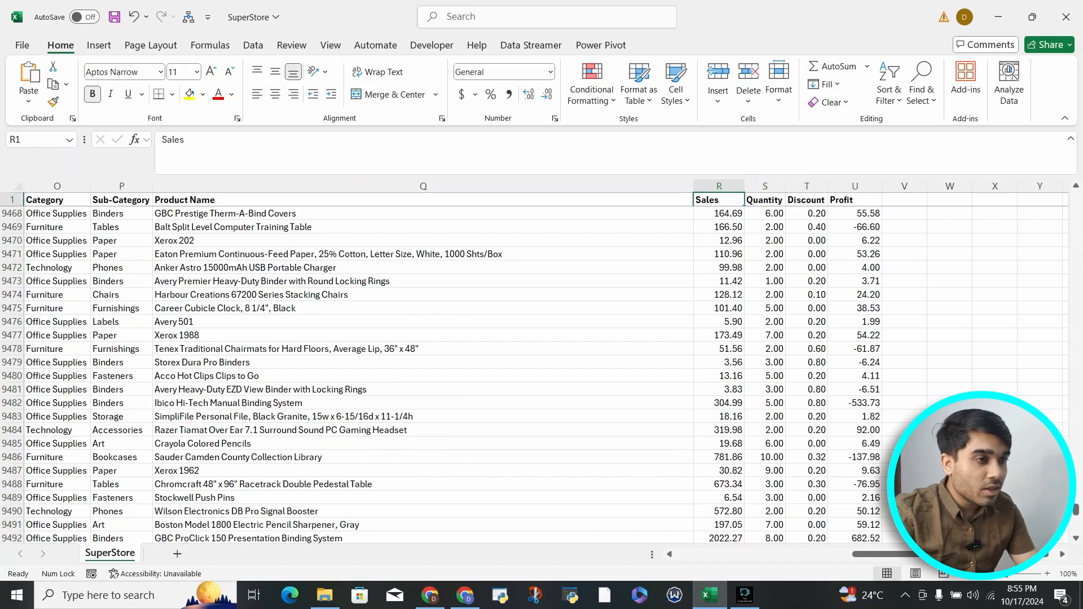
pyautogui.press('Down')
pyautogui.press('Up')
pyautogui.press('Left')
pyautogui.press('Left')
pyautogui.press('Left')
pyautogui.press('Left')
pyautogui.press('Left')
pyautogui.press('Left')
pyautogui.press('Left')
pyautogui.press('Left')
pyautogui.press('Left')
pyautogui.press('Left')
pyautogui.press('Left')
pyautogui.press('Left')
pyautogui.press('Left')
pyautogui.press('Left')
pyautogui.press('Left')
pyautogui.press('Left')
pyautogui.press('Left')
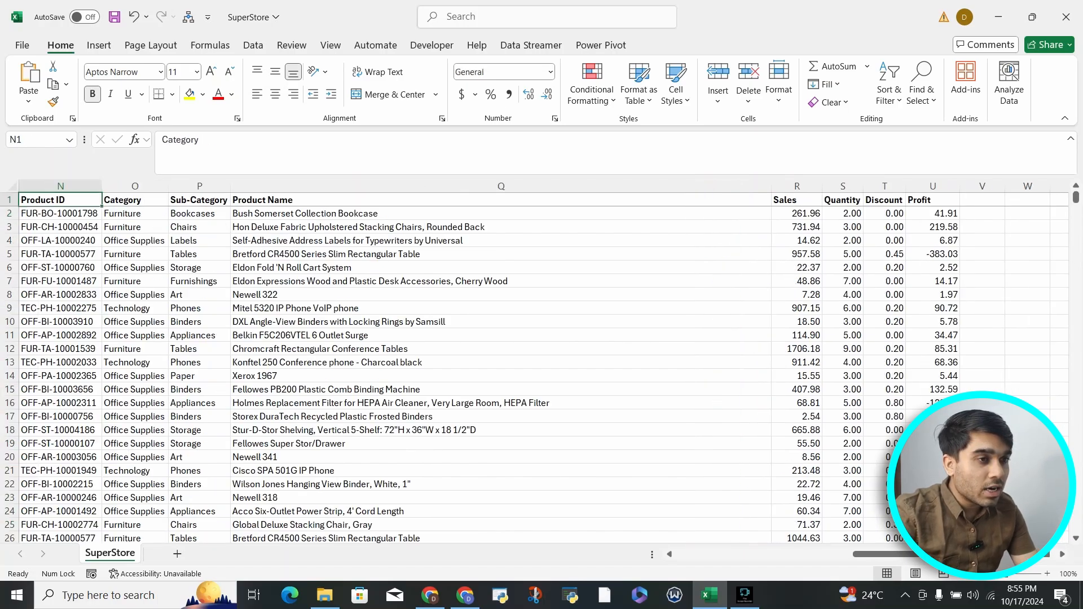
pyautogui.press('Right')
pyautogui.press('Down')
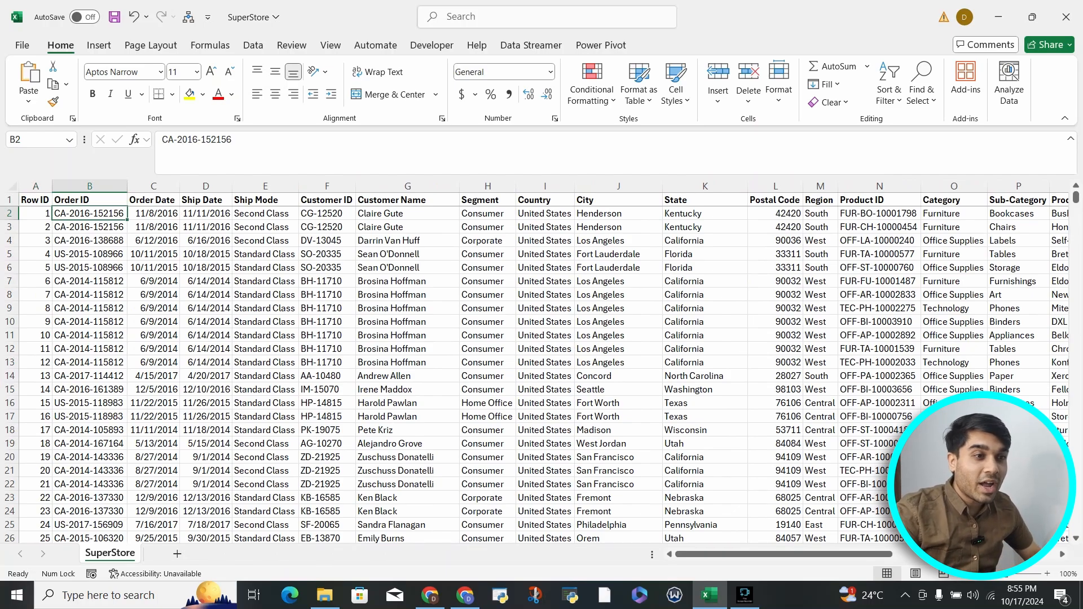
# Delete the whole Row ID column from the SuperStore sheet
pyautogui.press('Left')
pyautogui.press('Up')
pyautogui.hotkey('ctrl', 'space')
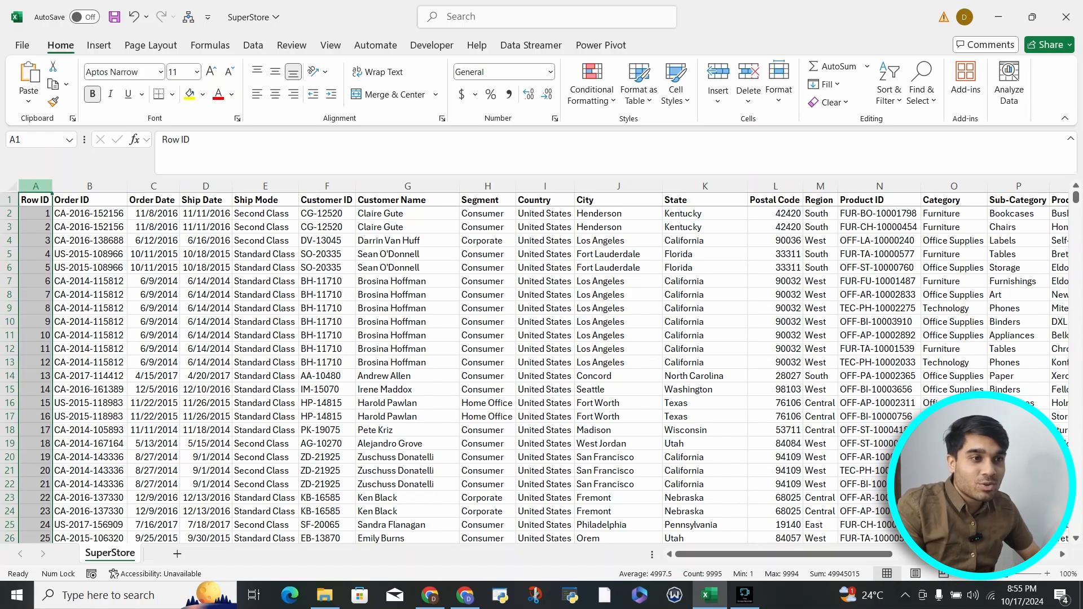
pyautogui.hotkey('shift', 'F10')
pyautogui.press('Down')
pyautogui.press('Down')
pyautogui.press('Down')
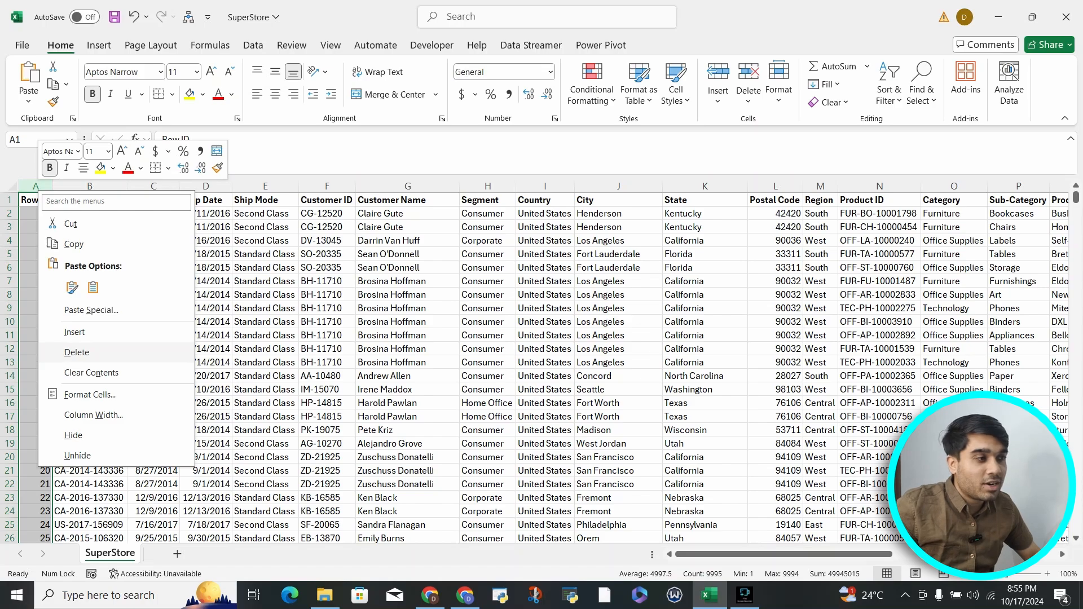
pyautogui.press('Return')
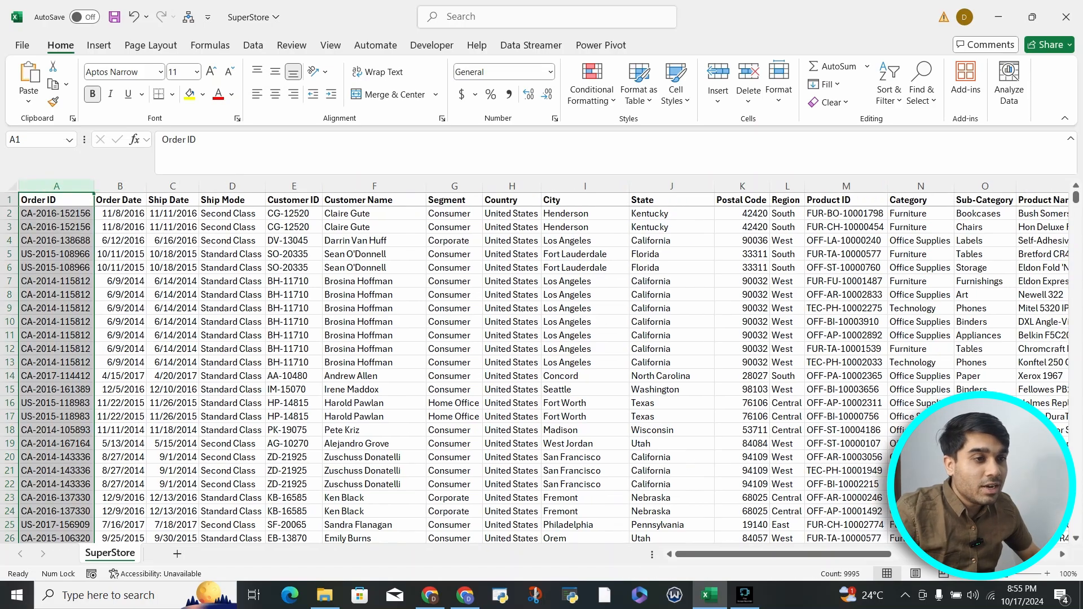
pyautogui.press('Left')
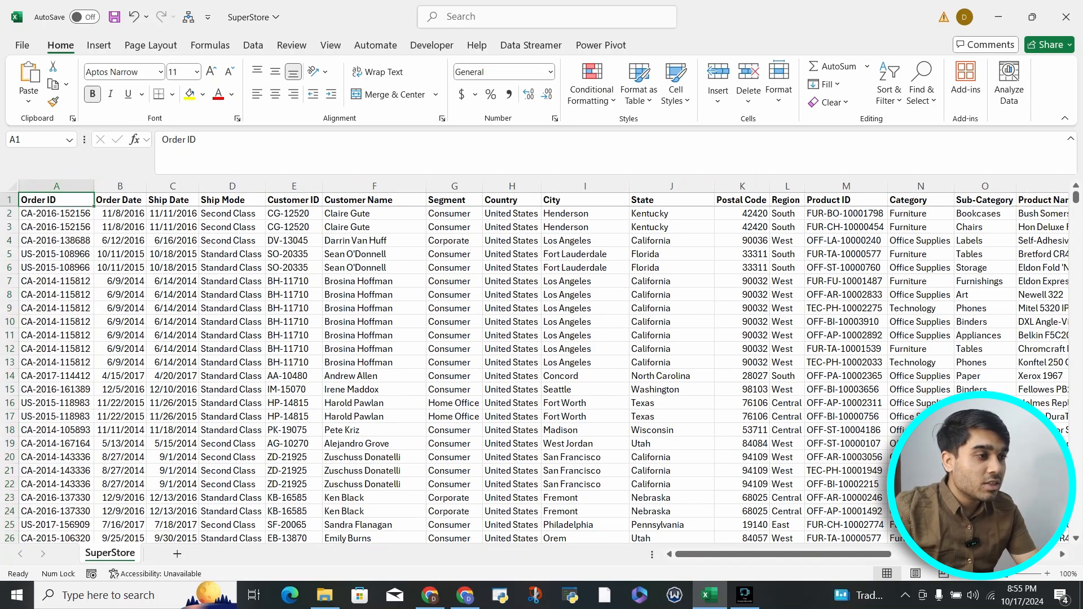
# Check the remaining header fields from Order ID through Profit, ending back at cell A1
pyautogui.press('Right')
pyautogui.press('Right')
pyautogui.press('Right')
pyautogui.press('Right')
pyautogui.press('Right')
pyautogui.press('Right')
pyautogui.press('Right')
pyautogui.press('Right')
pyautogui.press('Right')
pyautogui.press('Right')
pyautogui.press('Right')
pyautogui.press('Right')
pyautogui.press('Right')
pyautogui.press('Right')
pyautogui.press('Right')
pyautogui.press('Right')
pyautogui.press('Right')
pyautogui.press('Right')
pyautogui.press('Right')
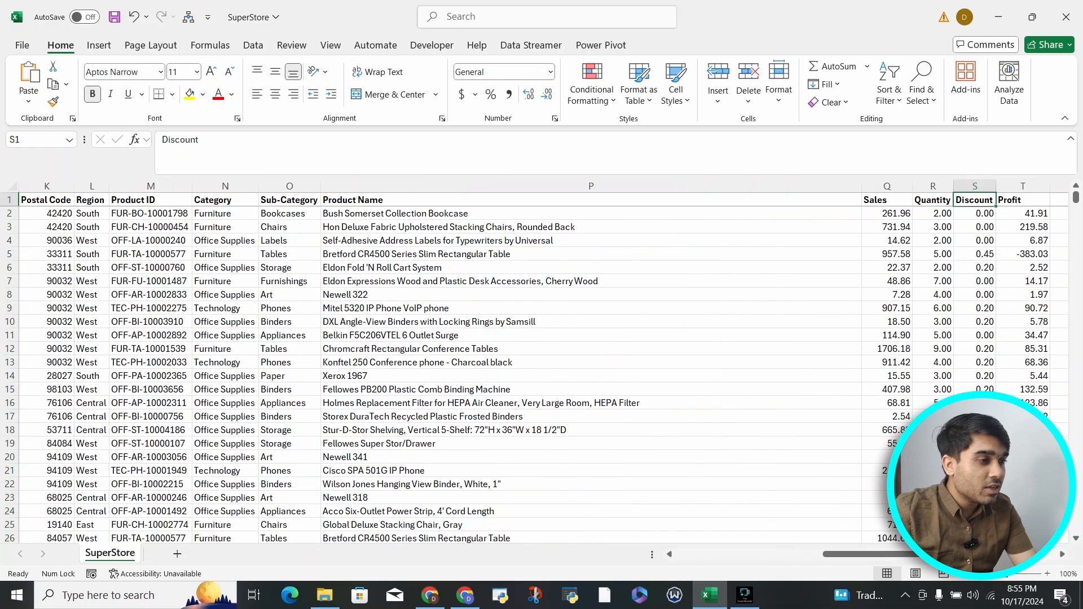
pyautogui.press('Down')
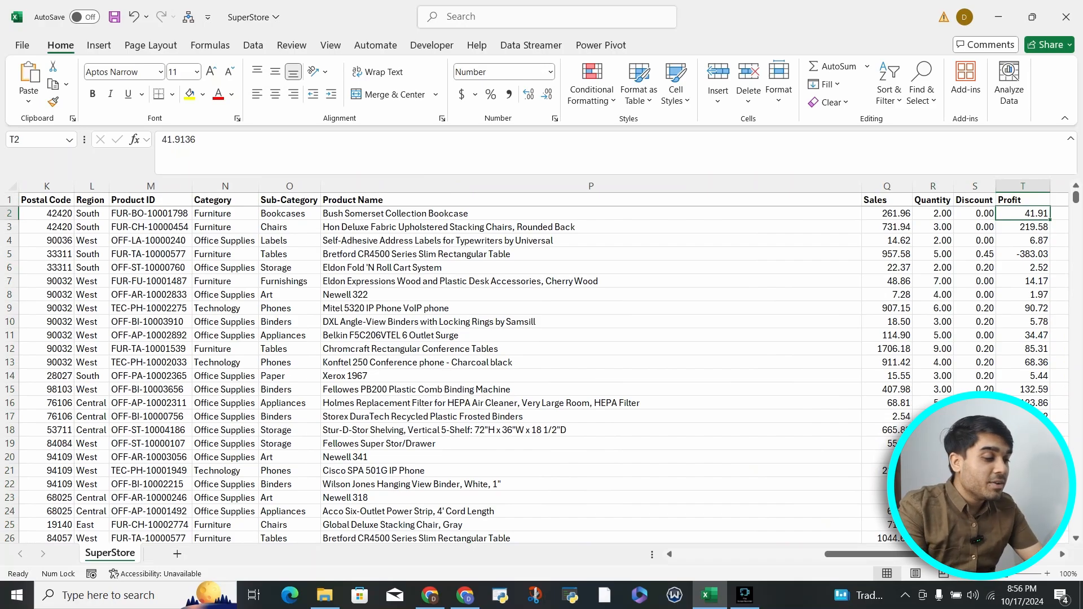
pyautogui.hotkey('ctrl', 'Up')
pyautogui.hotkey('ctrl', 'Left')
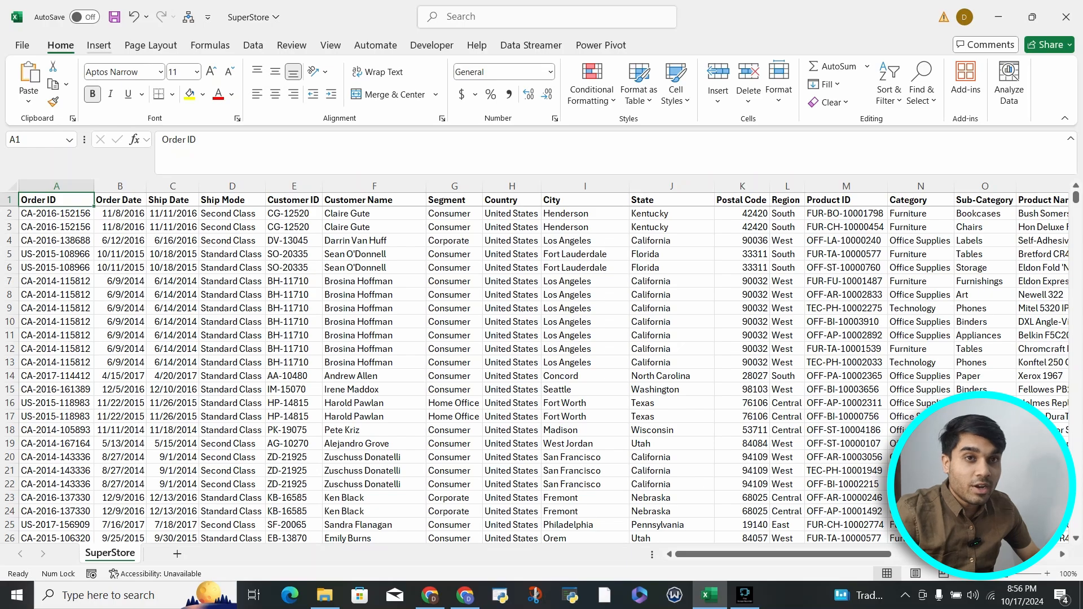
pyautogui.click(98, 45)
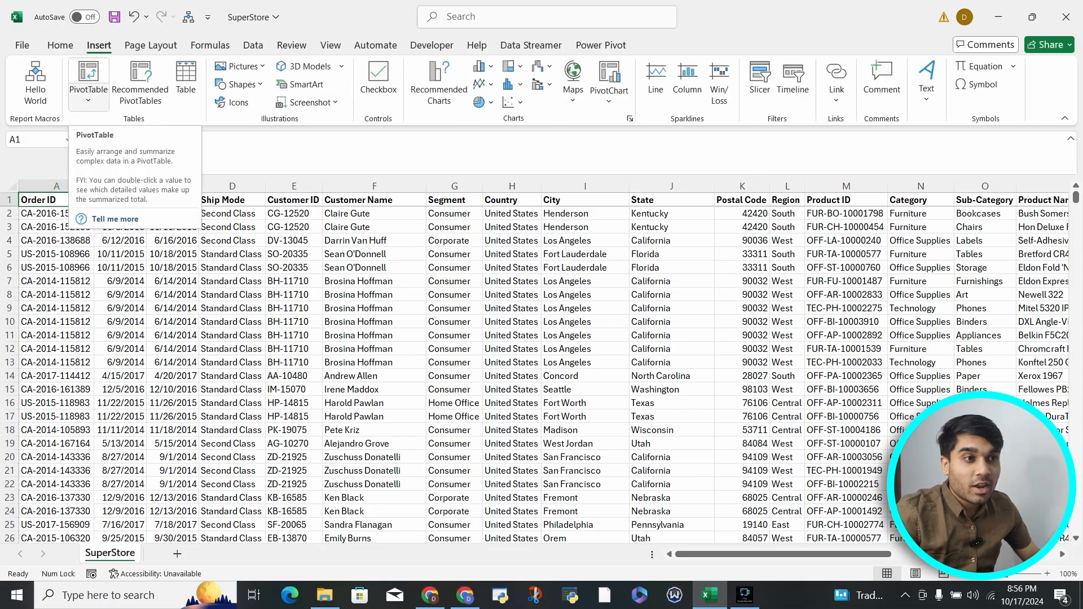
pyautogui.click(60, 45)
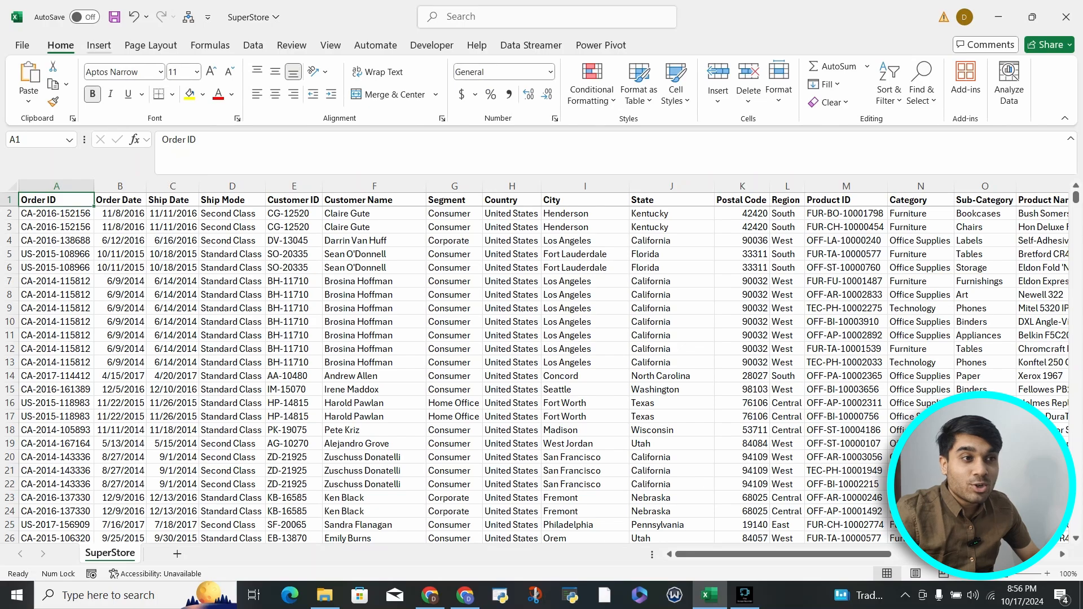
pyautogui.click(99, 46)
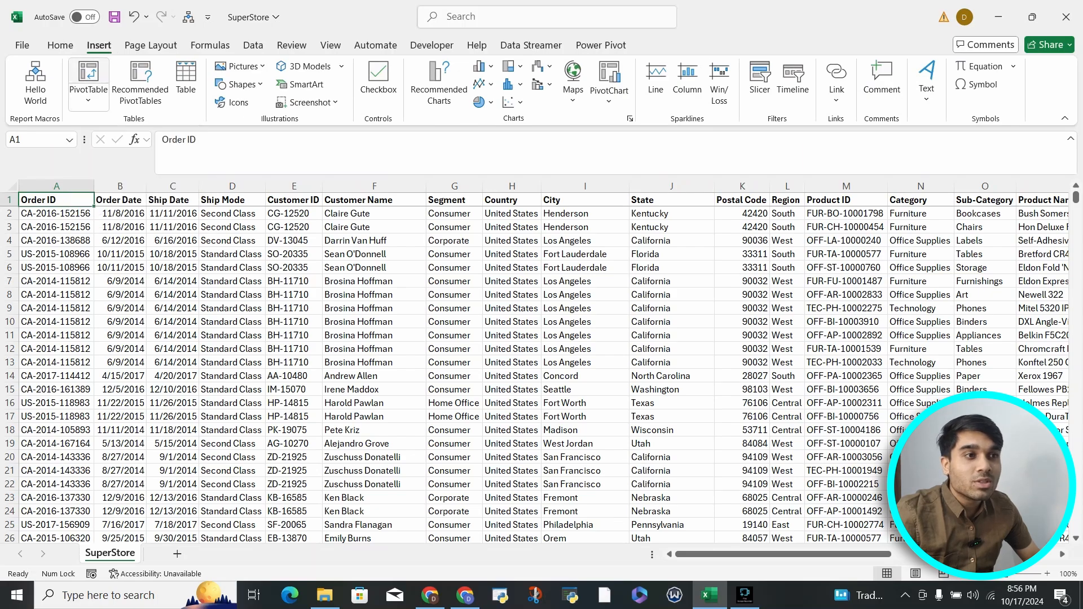
pyautogui.click(89, 79)
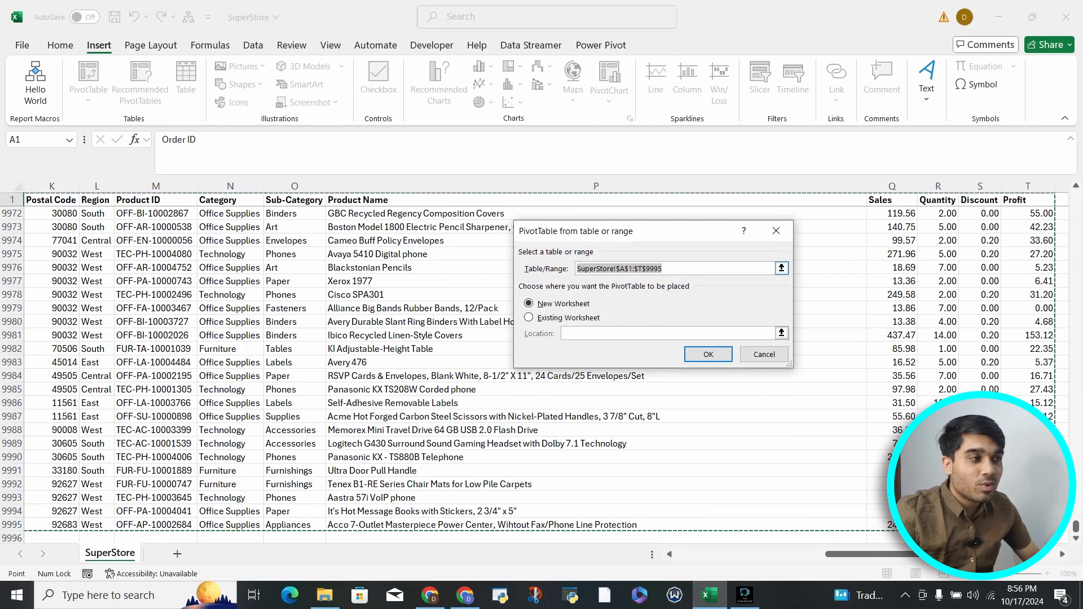
pyautogui.press('Return')
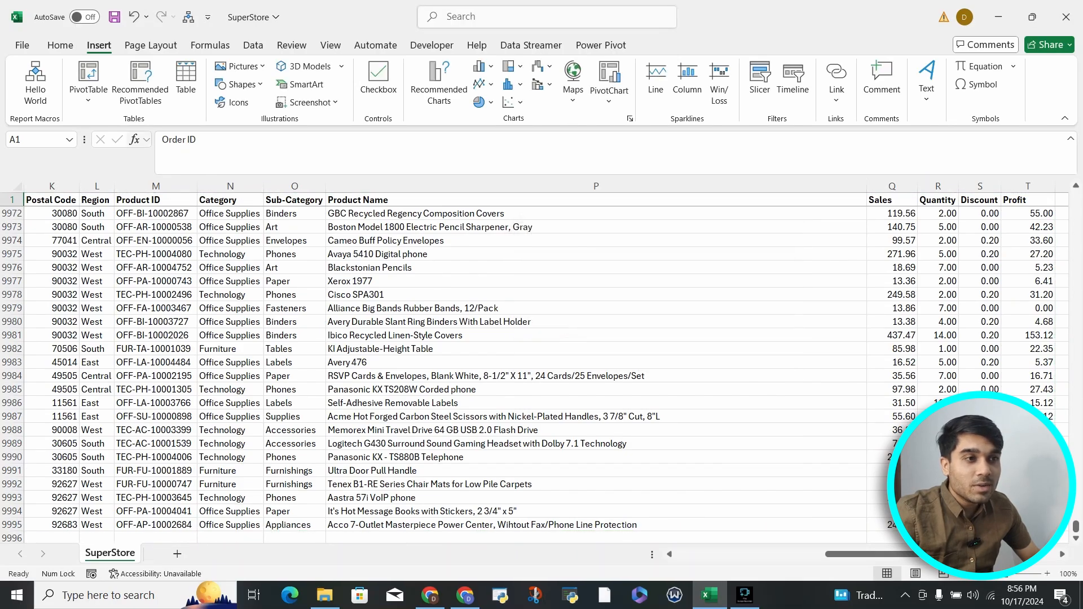
# Create a PivotTable from the range SuperStore!$A$1:$T$9995 in a new worksheet
pyautogui.click(88, 97)
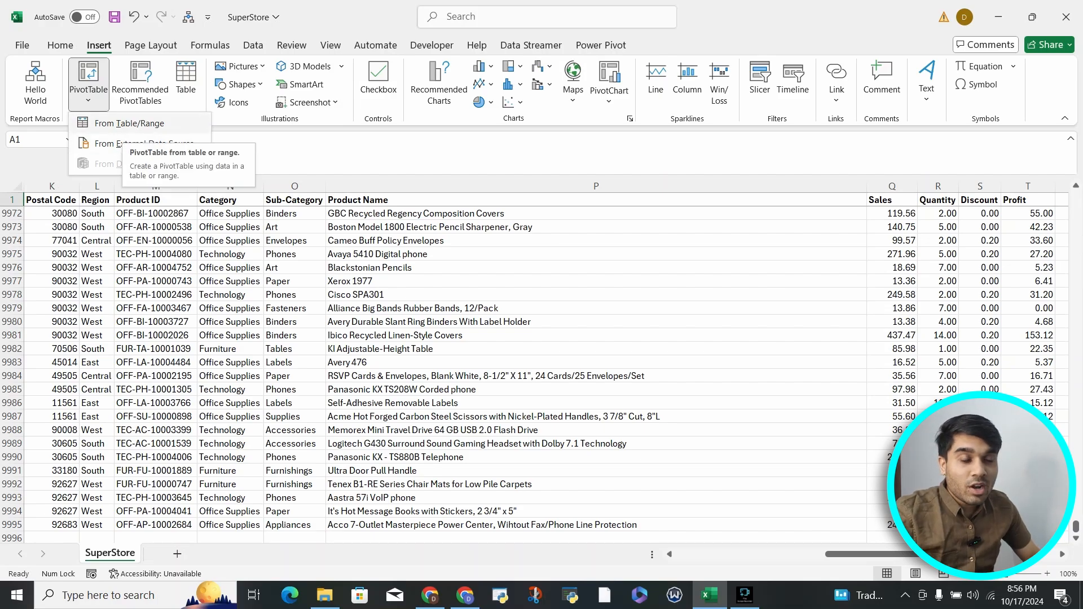
pyautogui.click(129, 123)
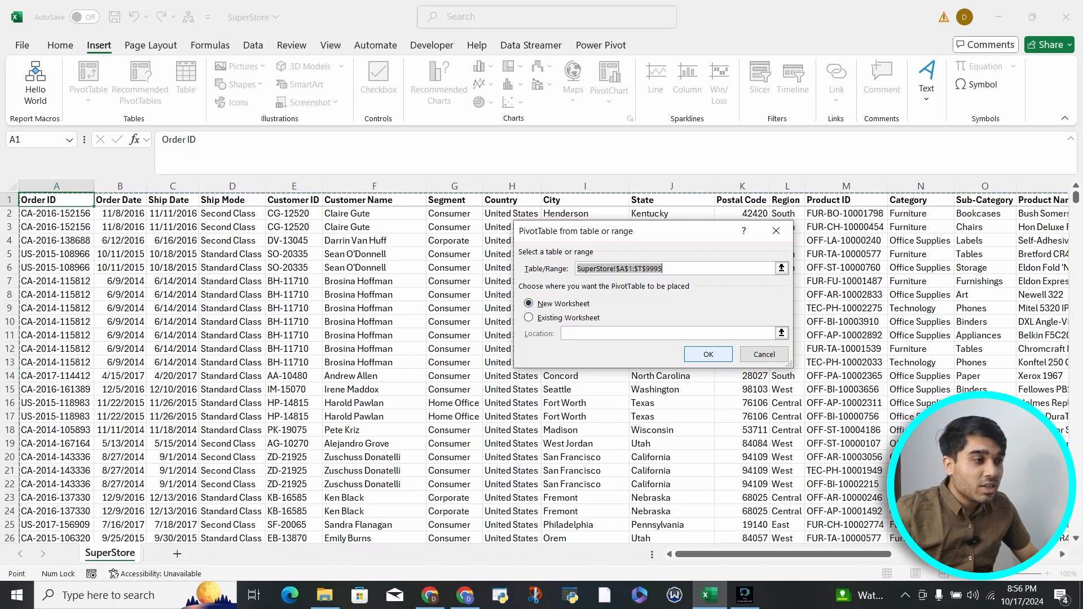
pyautogui.click(709, 354)
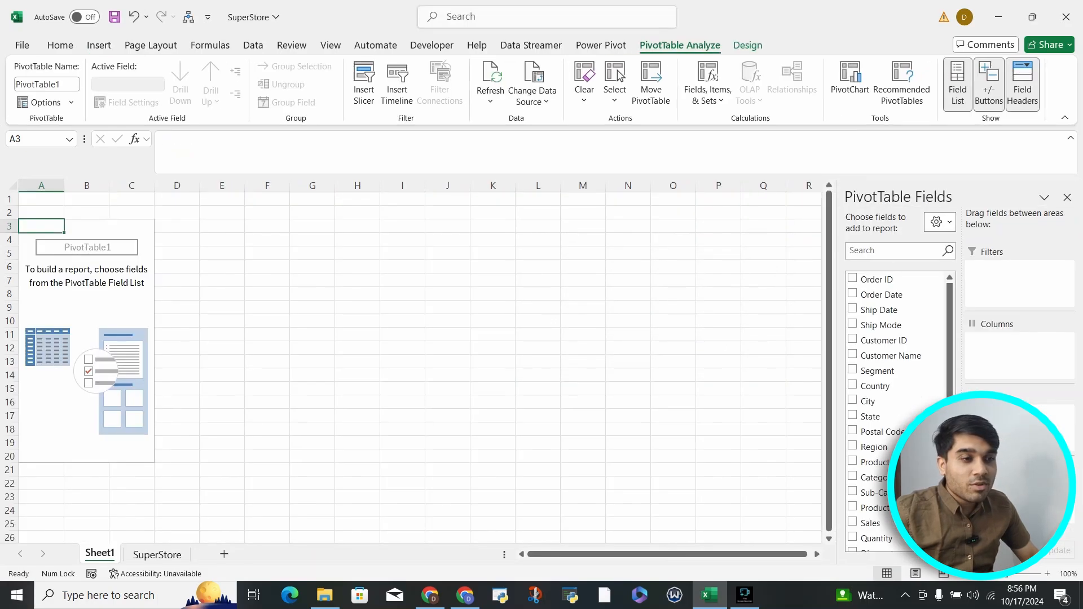
# Rename the new PivotTable worksheet as Pivot-Table
pyautogui.doubleClick(100, 554)
pyautogui.press('BackSpace')
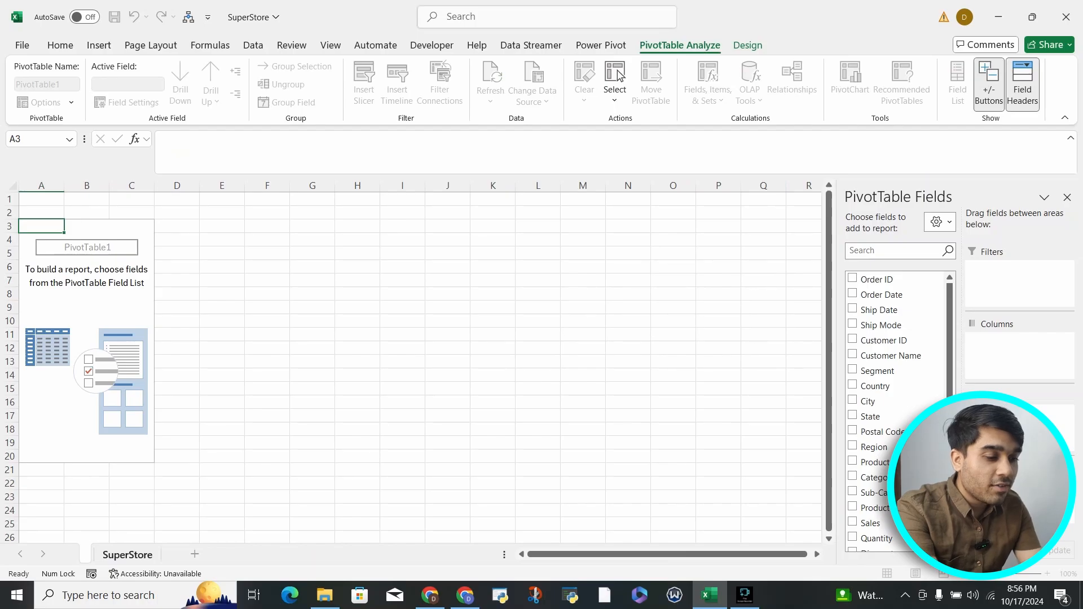
pyautogui.write('Pi')
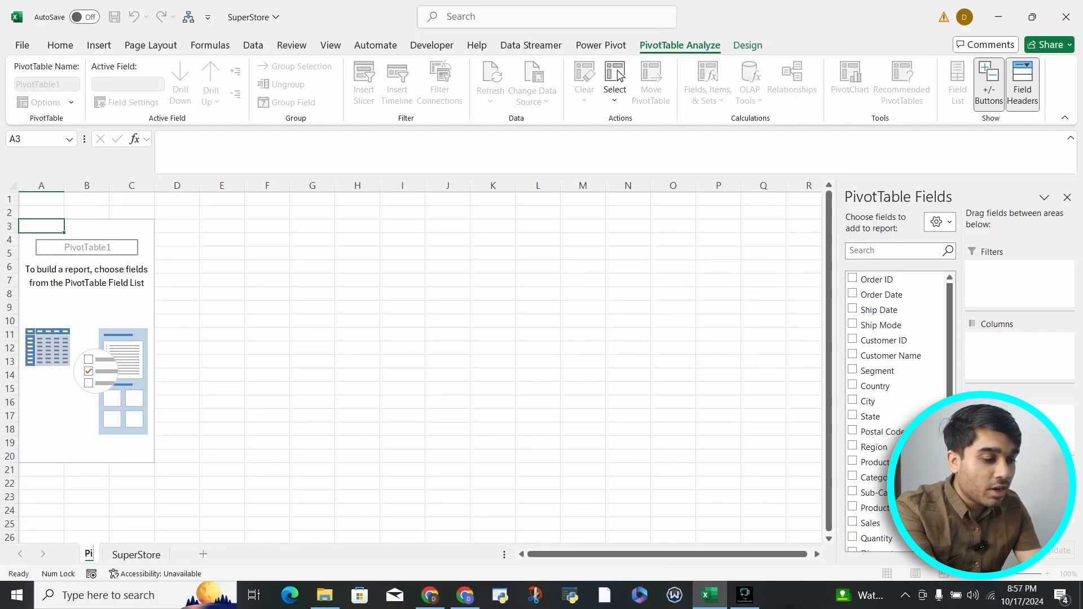
pyautogui.write('vot-Ta')
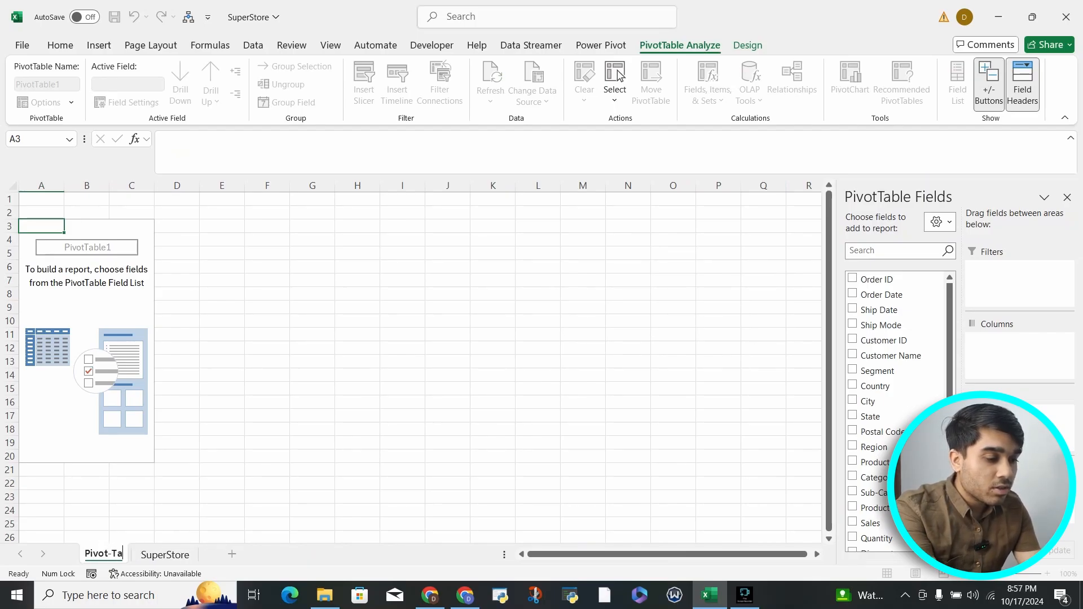
pyautogui.write('ble')
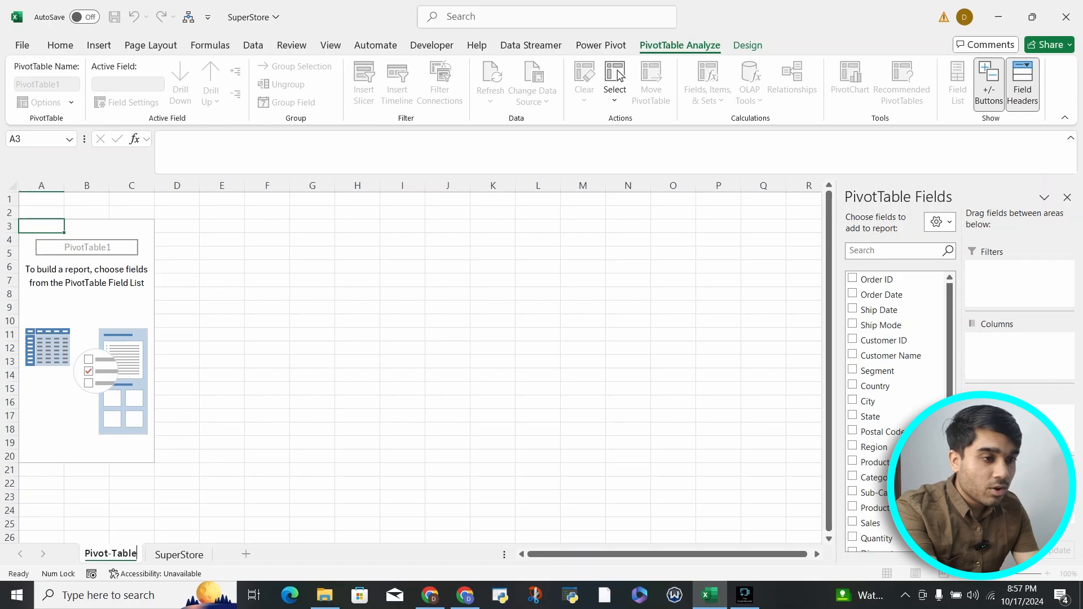
pyautogui.press('Return')
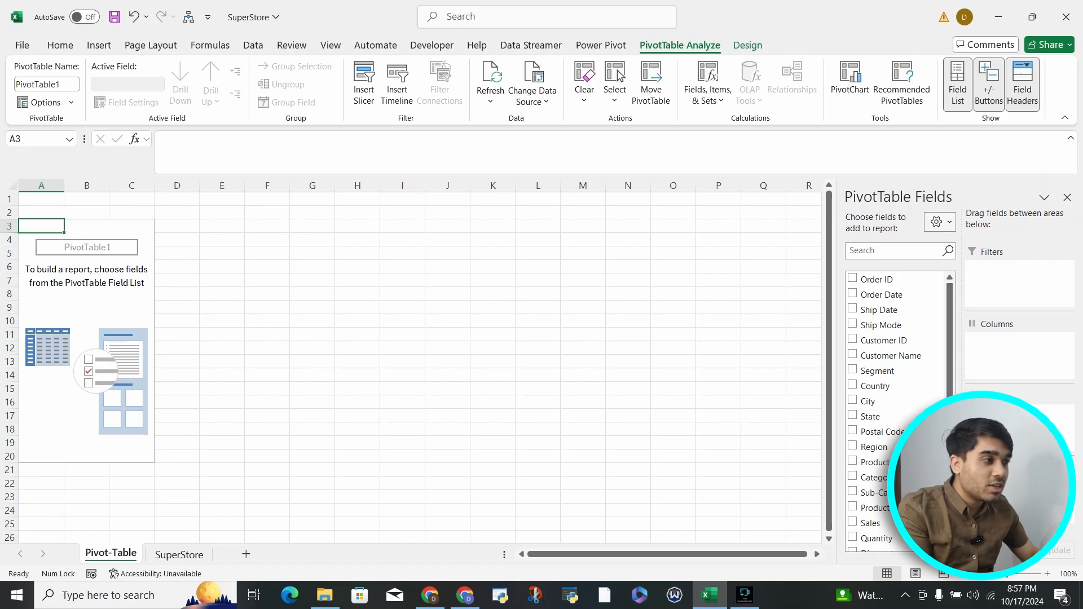
# Look through the available fields in the PivotTable field list, from Order ID to Profit
pyautogui.click(894, 250)
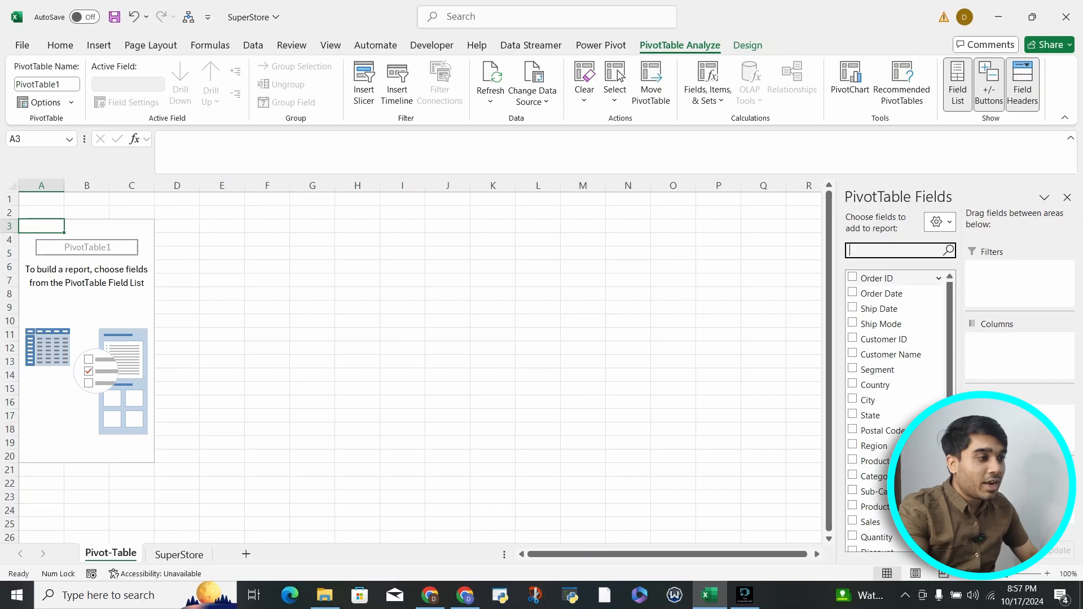
pyautogui.scroll(-2, 897, 406)
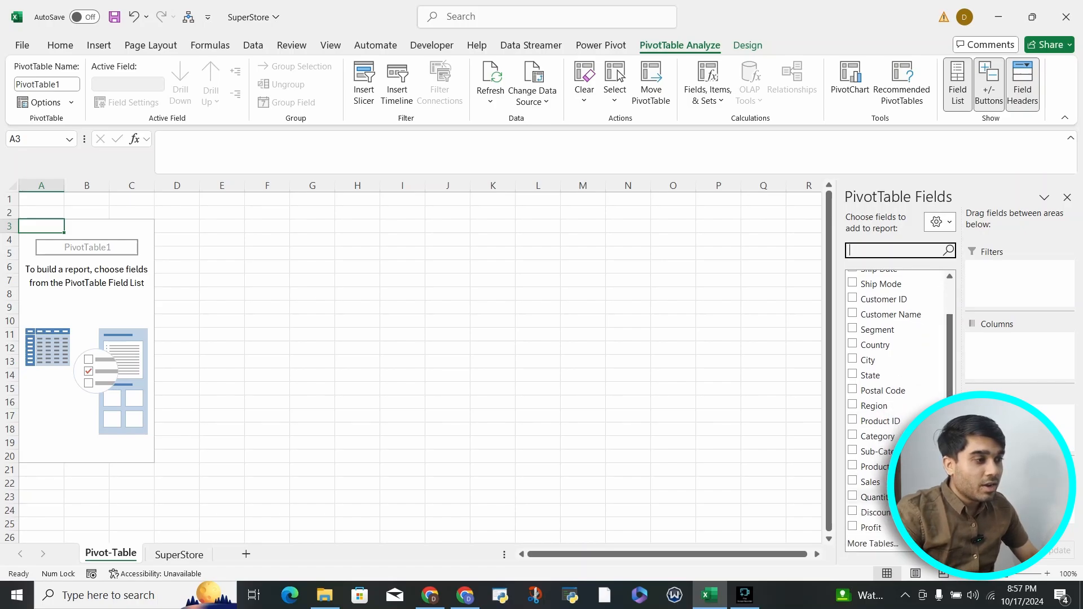
pyautogui.scroll(2, 903, 305)
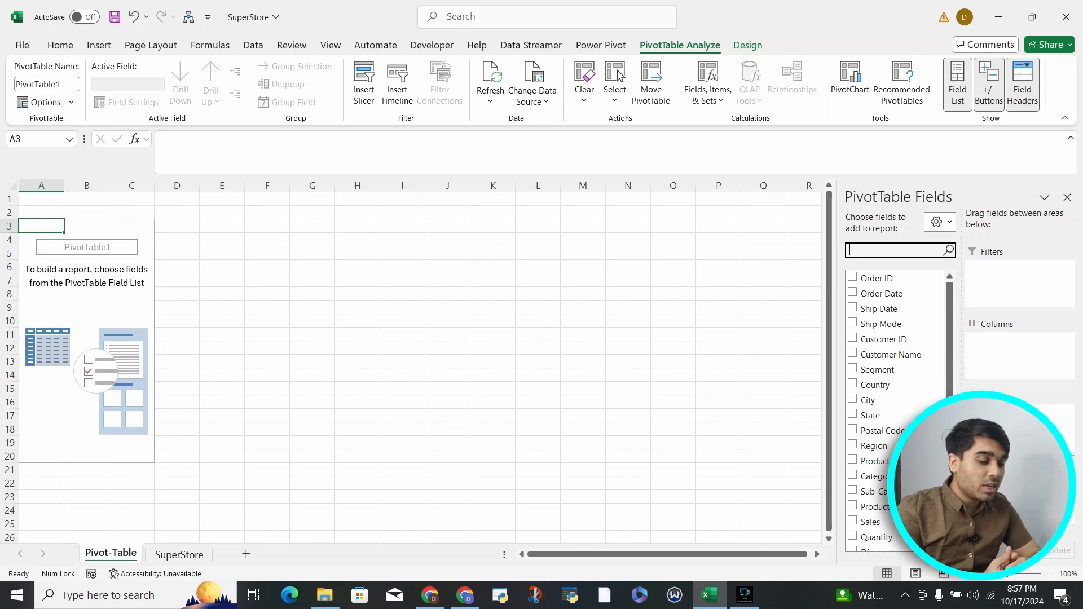
# Examine the Category, Sub-Category, Sales, Quantity, Discount and Profit columns on the SuperStore sheet
pyautogui.click(179, 555)
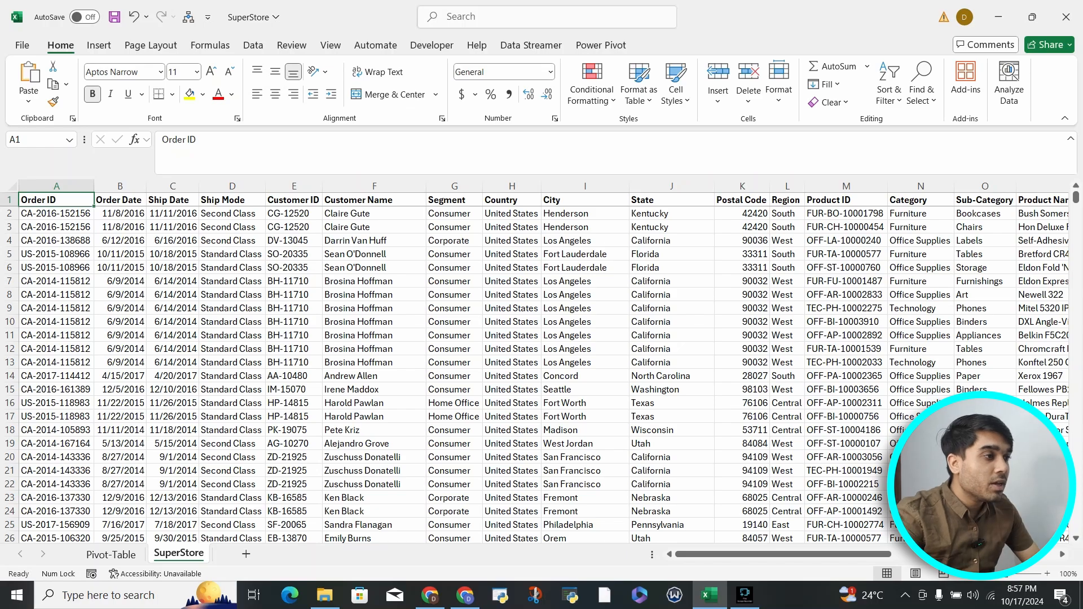
pyautogui.hscroll(6, 536, 367)
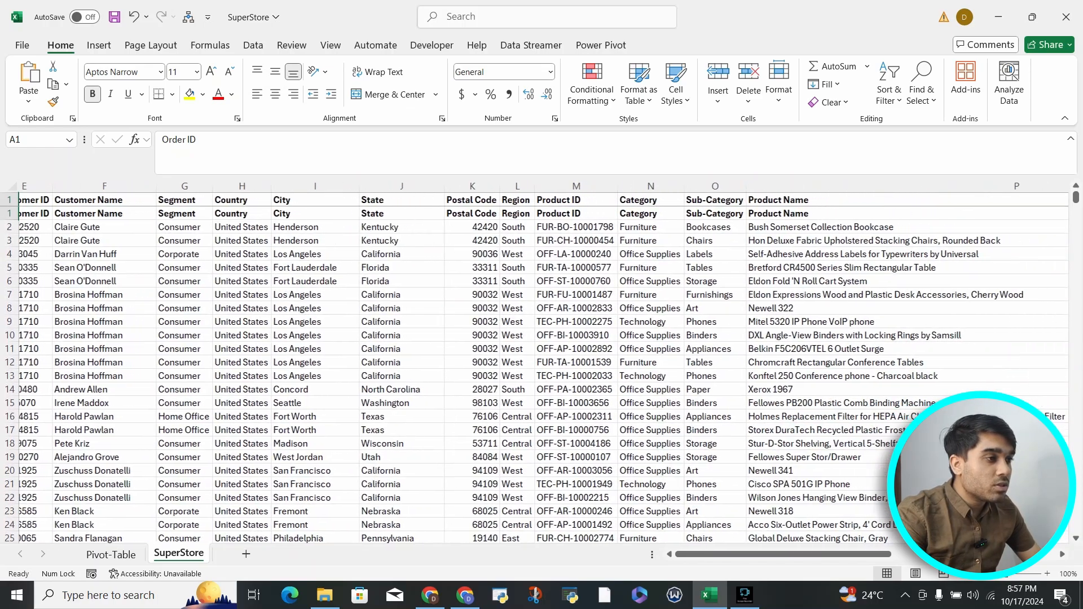
pyautogui.hscroll(2, 536, 367)
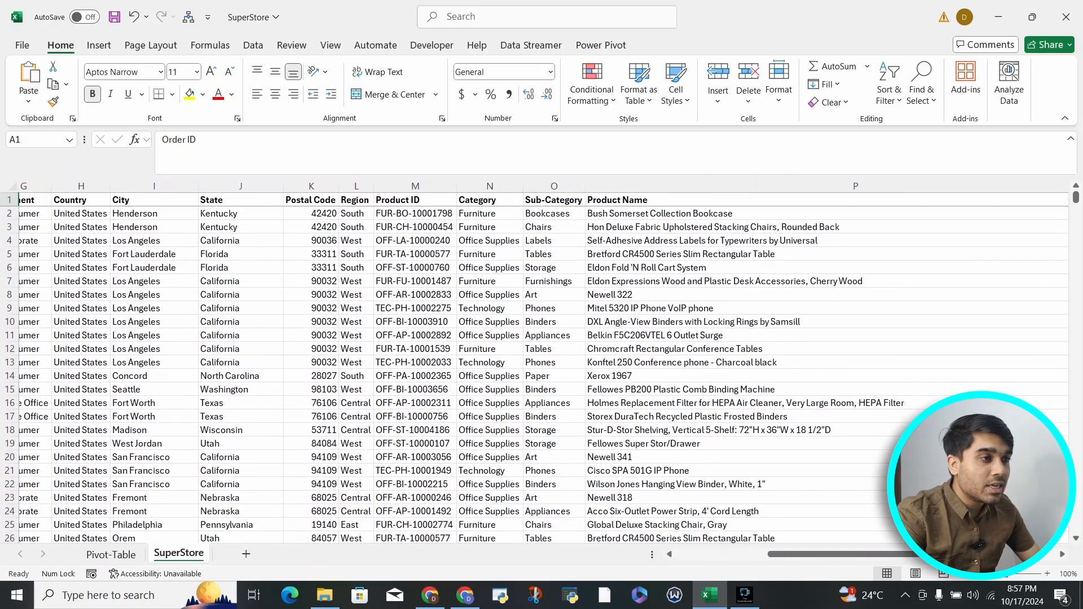
pyautogui.click(490, 186)
pyautogui.click(554, 186)
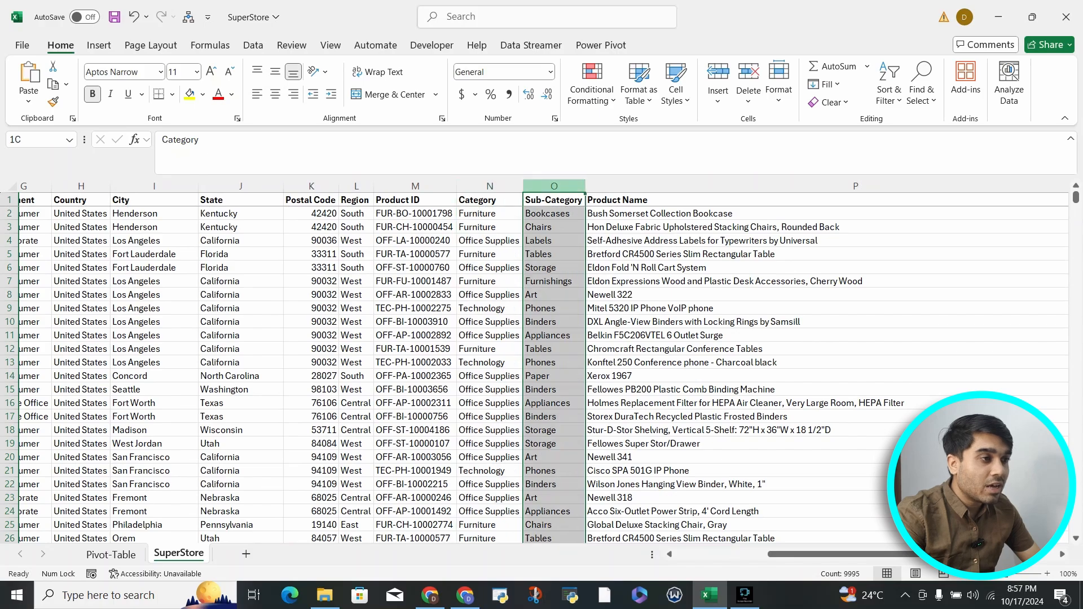
pyautogui.hscroll(6, 553, 338)
pyautogui.hscroll(-1, 536, 367)
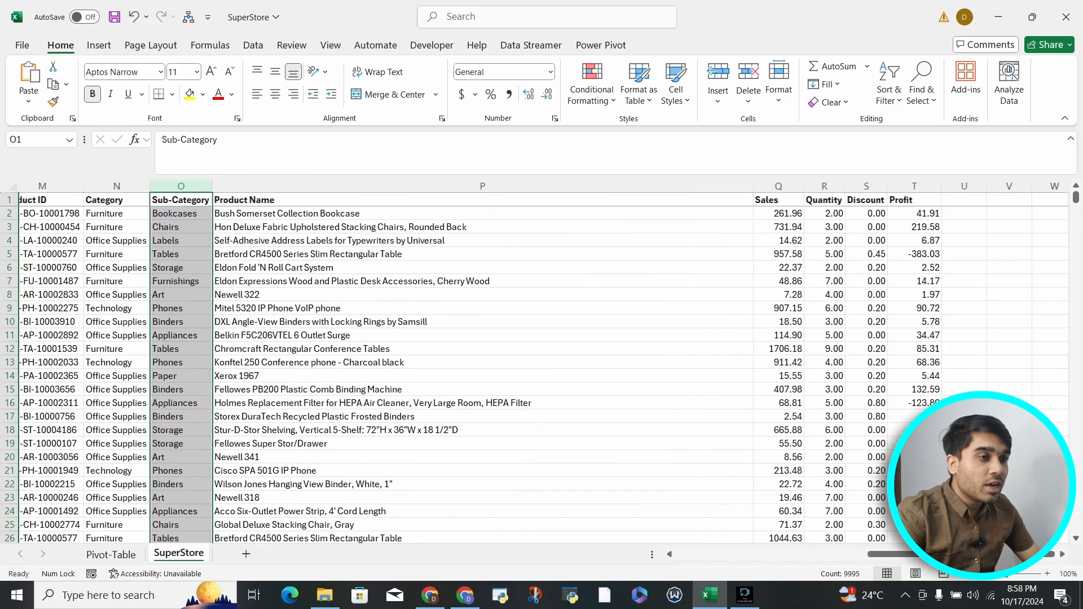
pyautogui.click(779, 186)
pyautogui.click(824, 187)
pyautogui.click(867, 186)
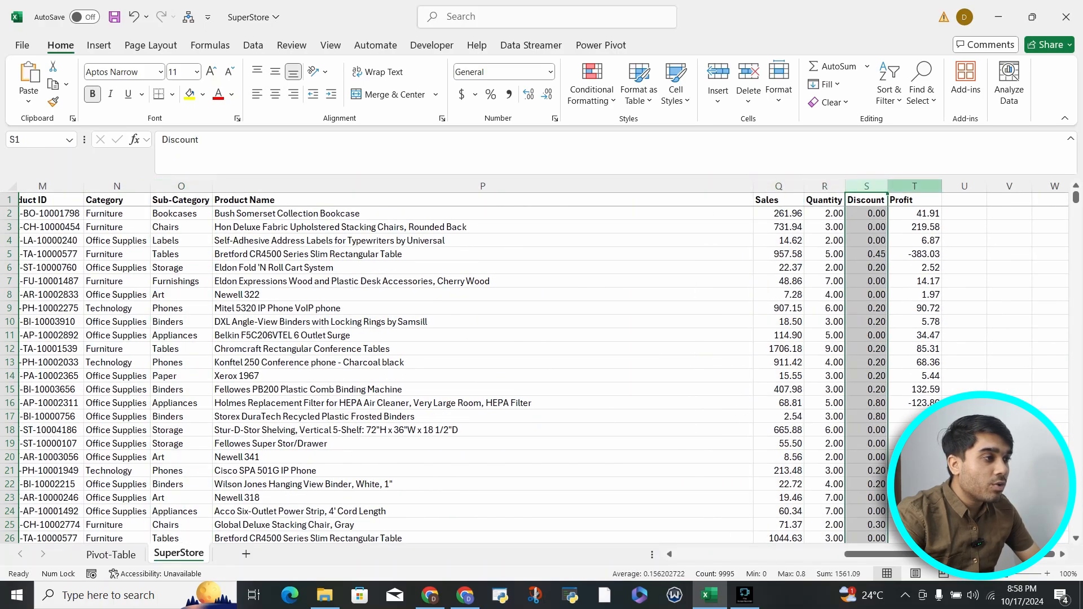
pyautogui.click(915, 186)
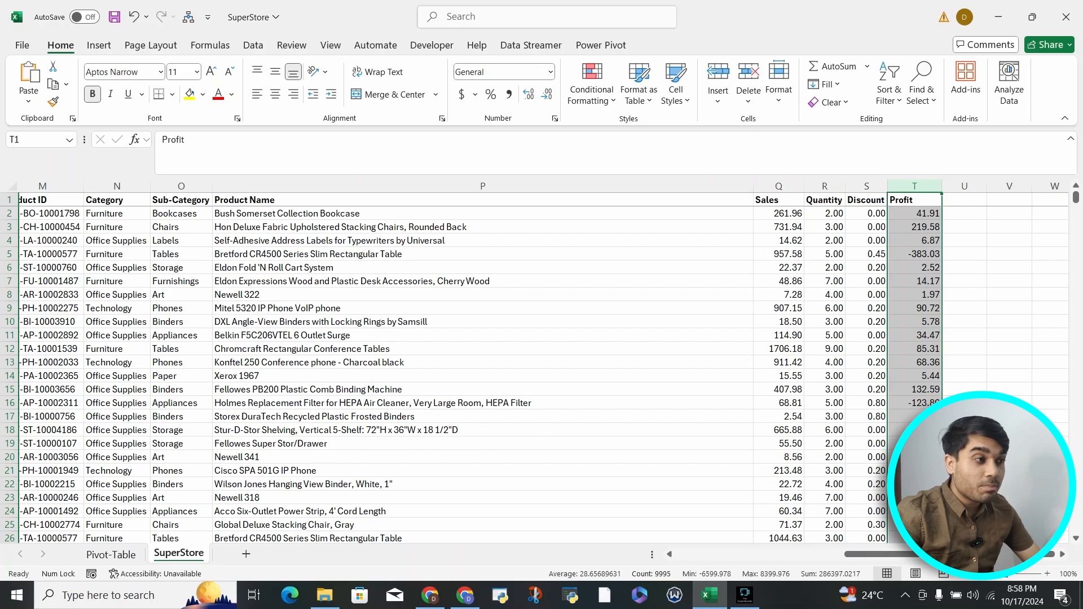
pyautogui.moveTo(117, 186); pyautogui.dragTo(778, 186)
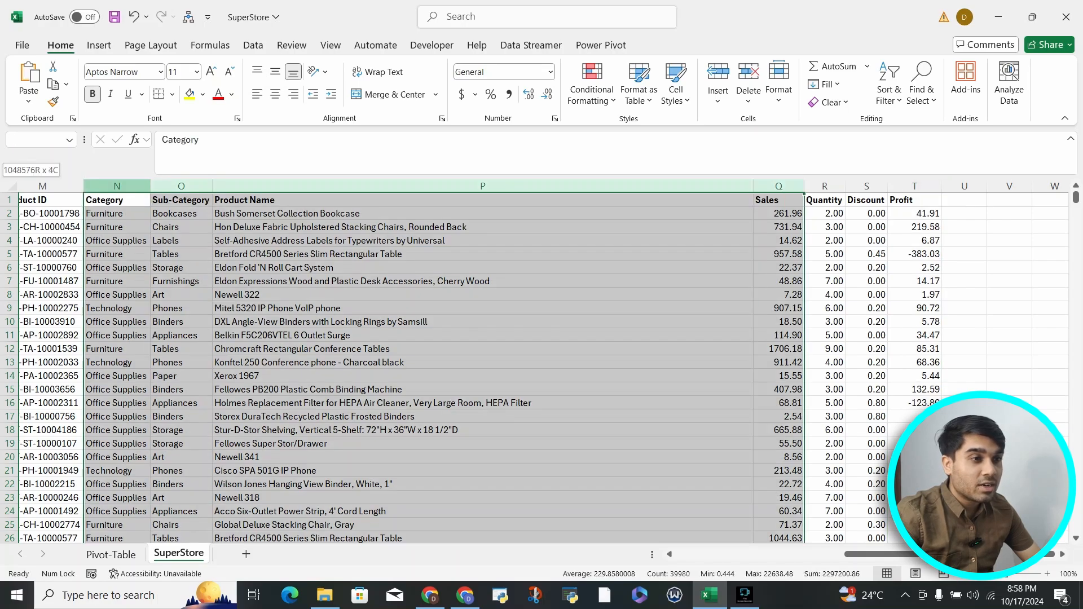
pyautogui.click(117, 186)
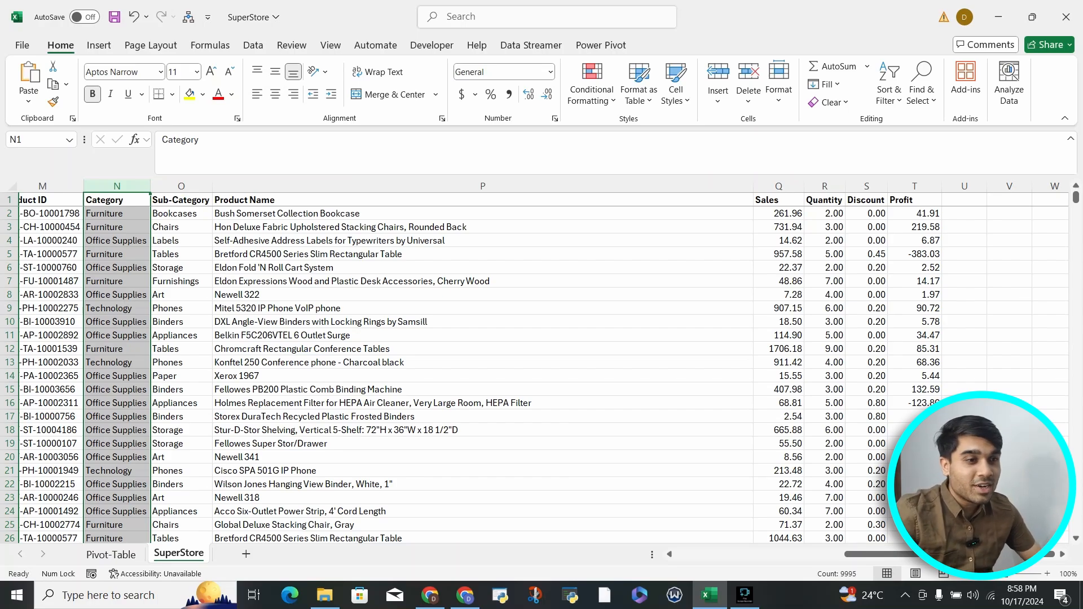
# Add Category and, nested beneath it, Sub-Category as row fields of the PivotTable on the Pivot-Table sheet
pyautogui.click(110, 554)
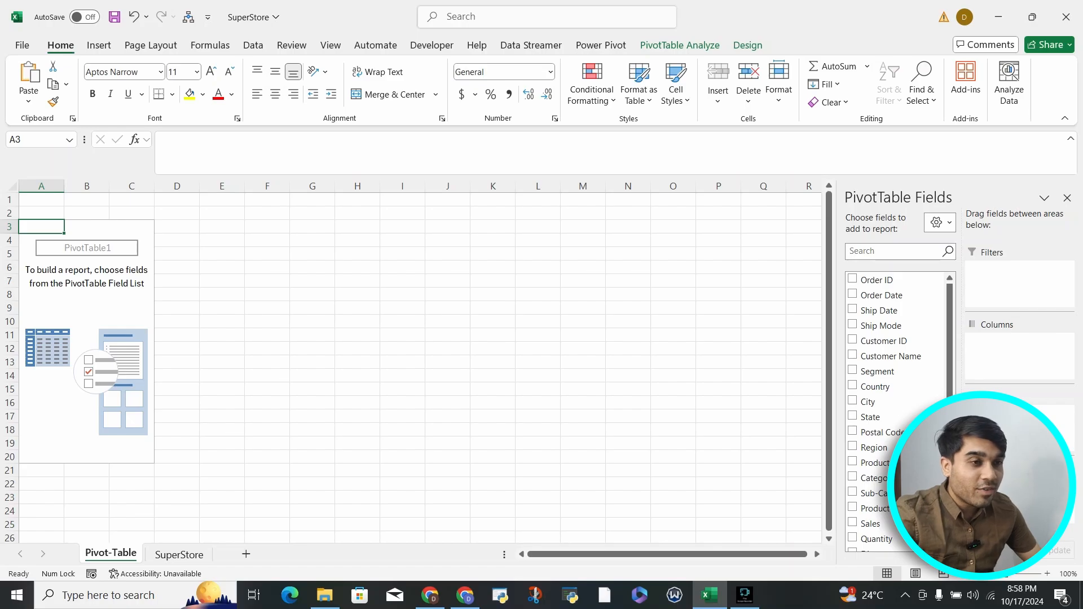
pyautogui.scroll(-1, 897, 395)
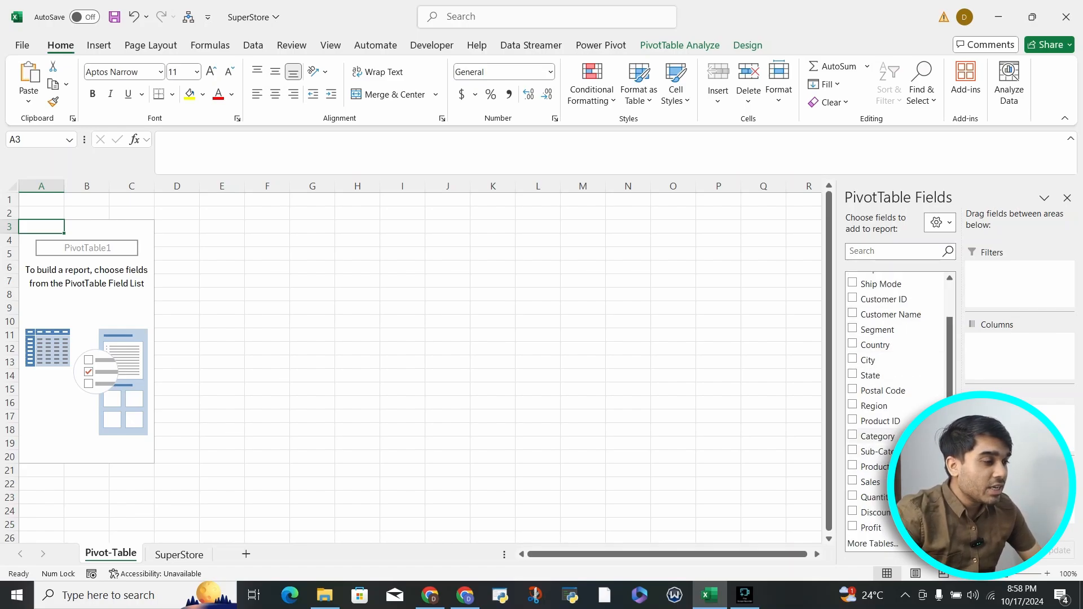
pyautogui.moveTo(897, 436); pyautogui.dragTo(1010, 421)
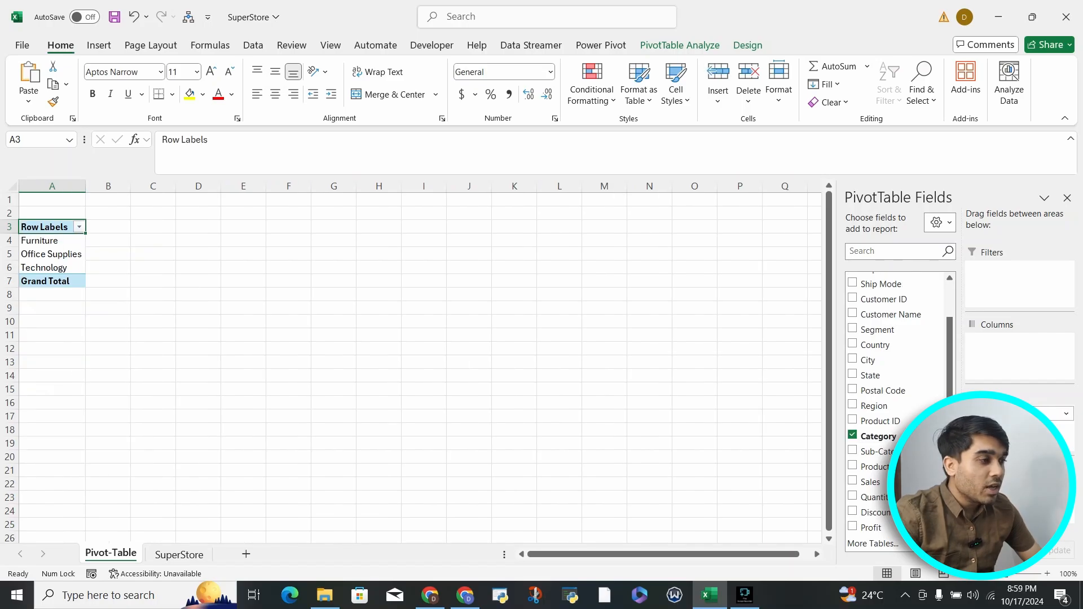
pyautogui.click(875, 451)
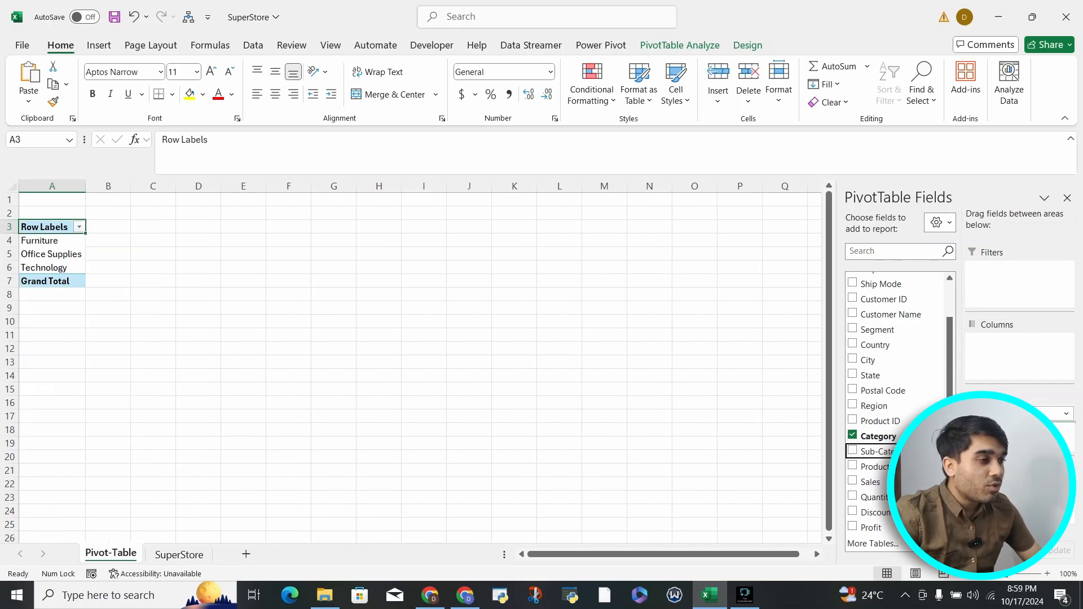
pyautogui.moveTo(875, 452); pyautogui.dragTo(1010, 435)
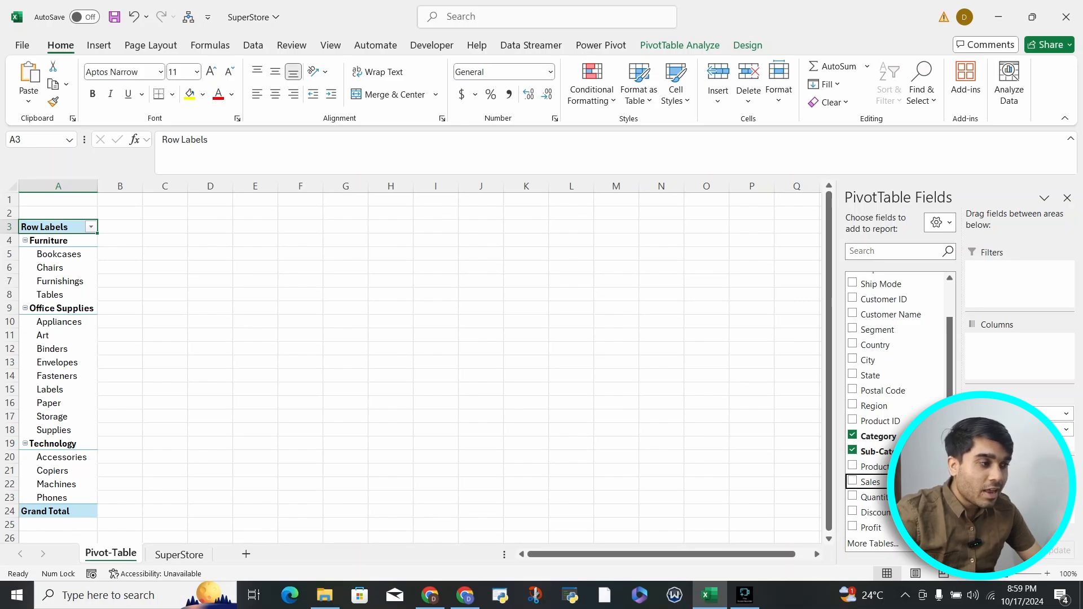
# Add Sales to the PivotTable values and check the sales totals of Technology, Furniture and Office Supplies
pyautogui.click(853, 482)
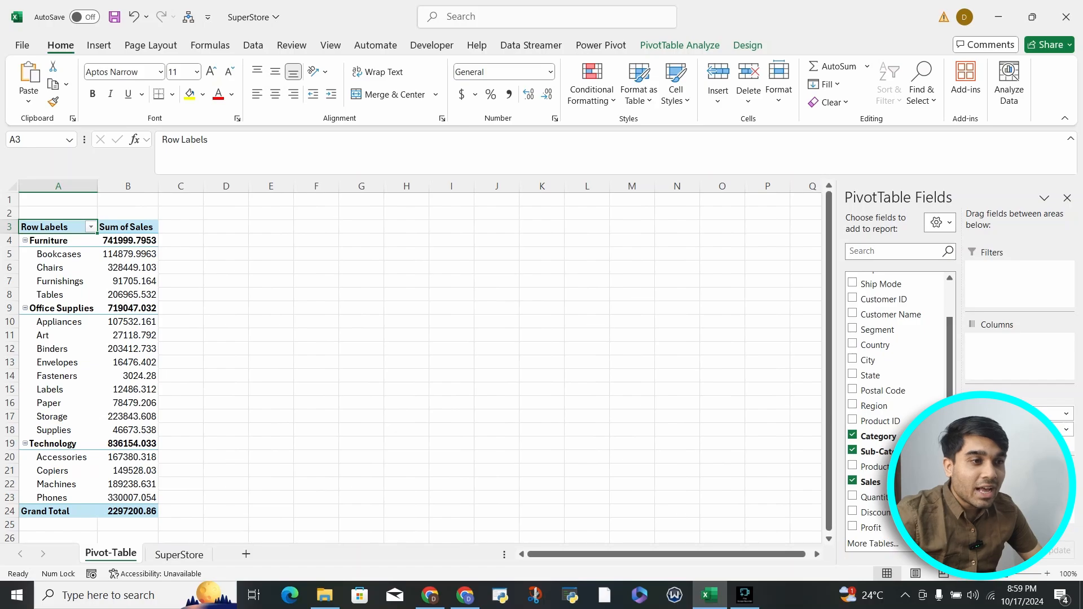
pyautogui.click(128, 227)
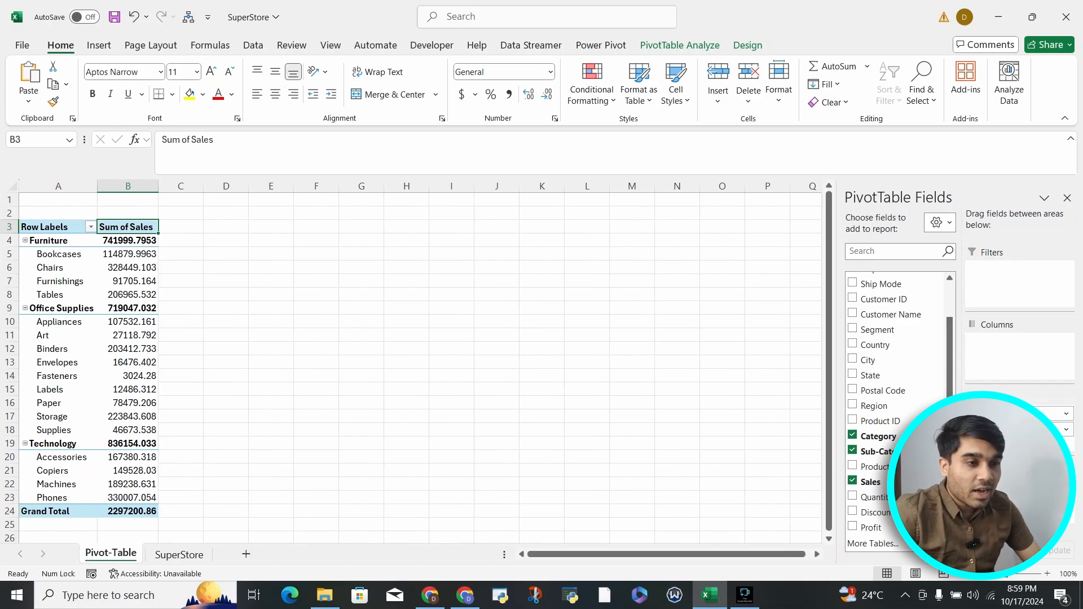
pyautogui.click(130, 443)
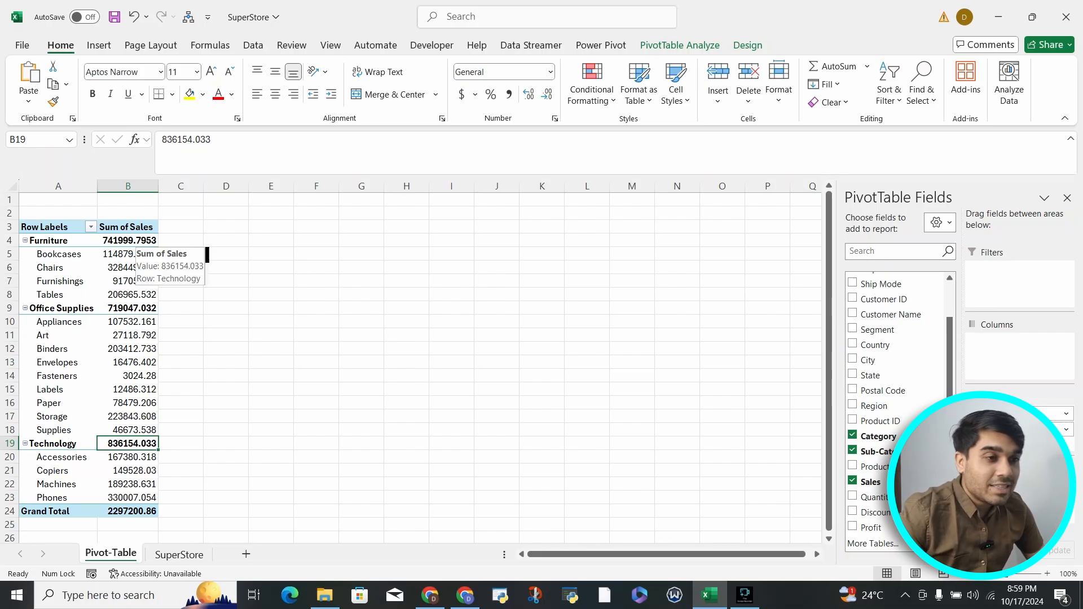
pyautogui.click(130, 241)
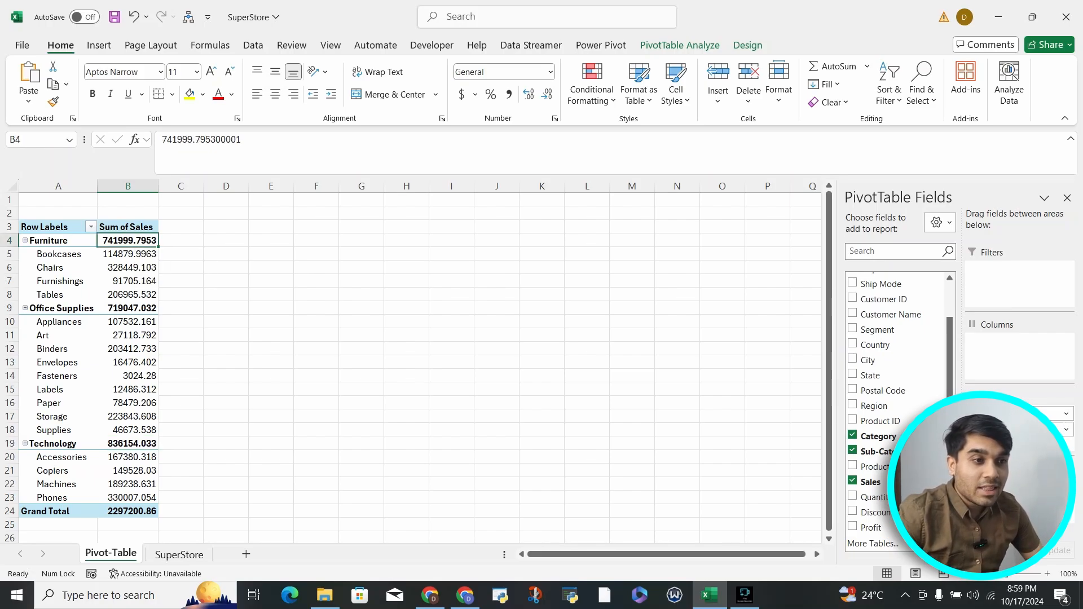
pyautogui.click(133, 308)
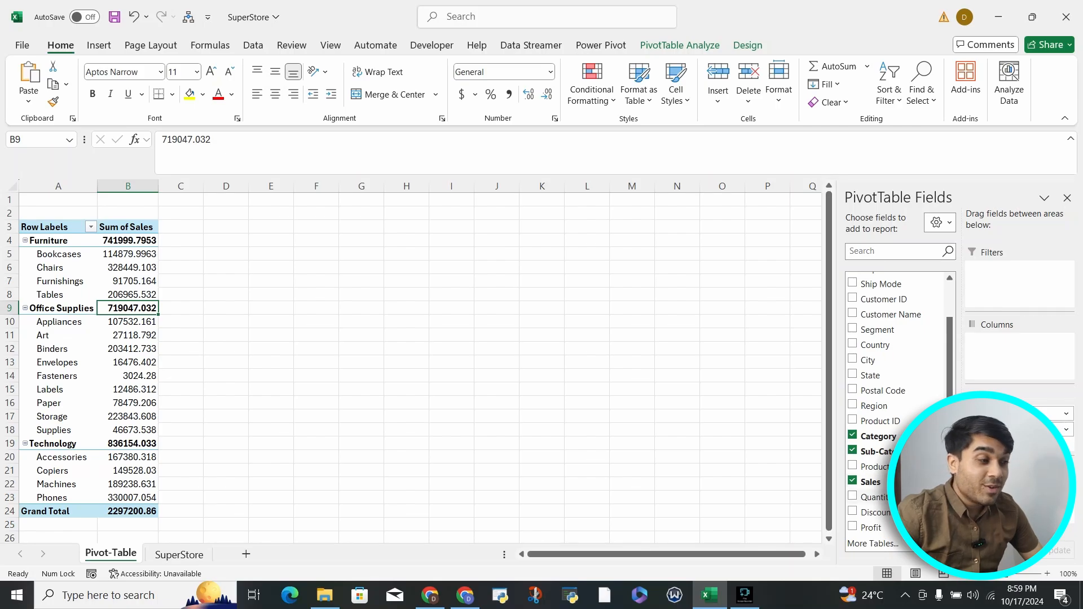
# Add Profit to the PivotTable values and compare the totals of the Technology, Office Supplies and Furniture categories
pyautogui.click(853, 527)
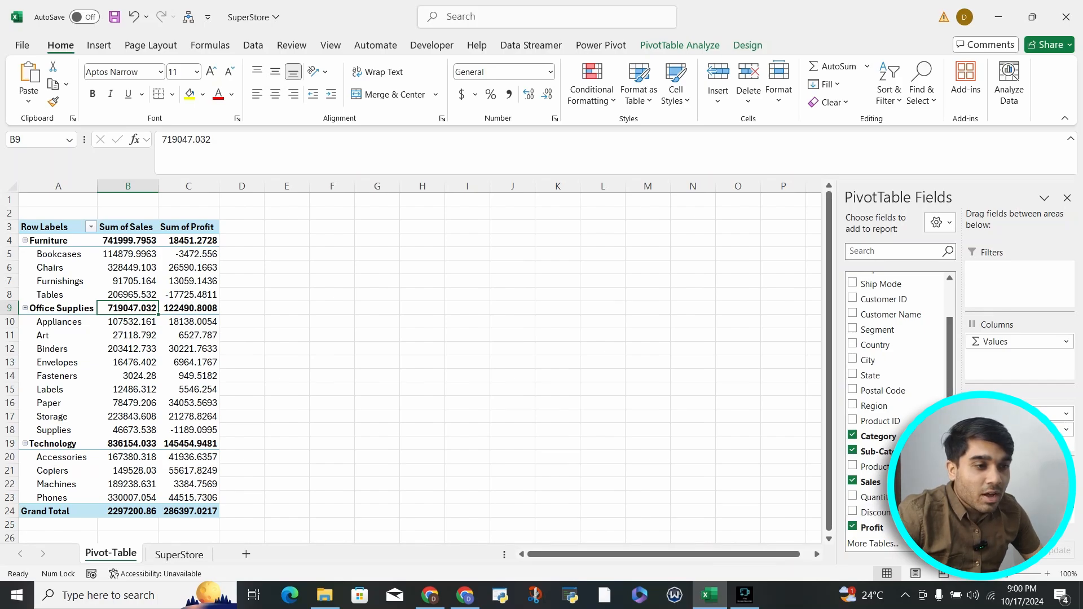
pyautogui.click(188, 444)
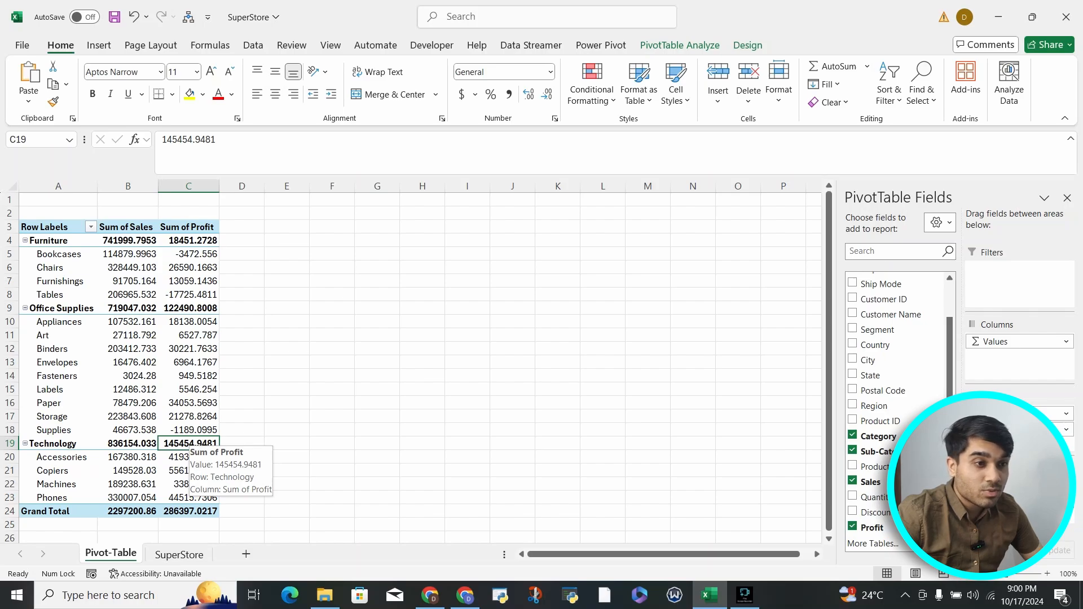
pyautogui.click(189, 308)
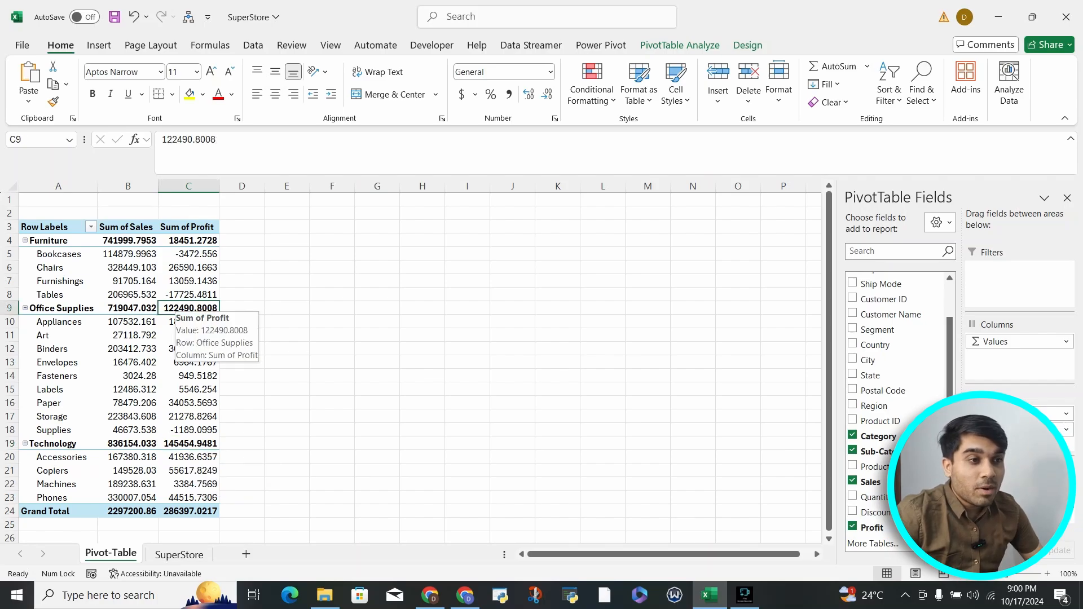
pyautogui.click(131, 241)
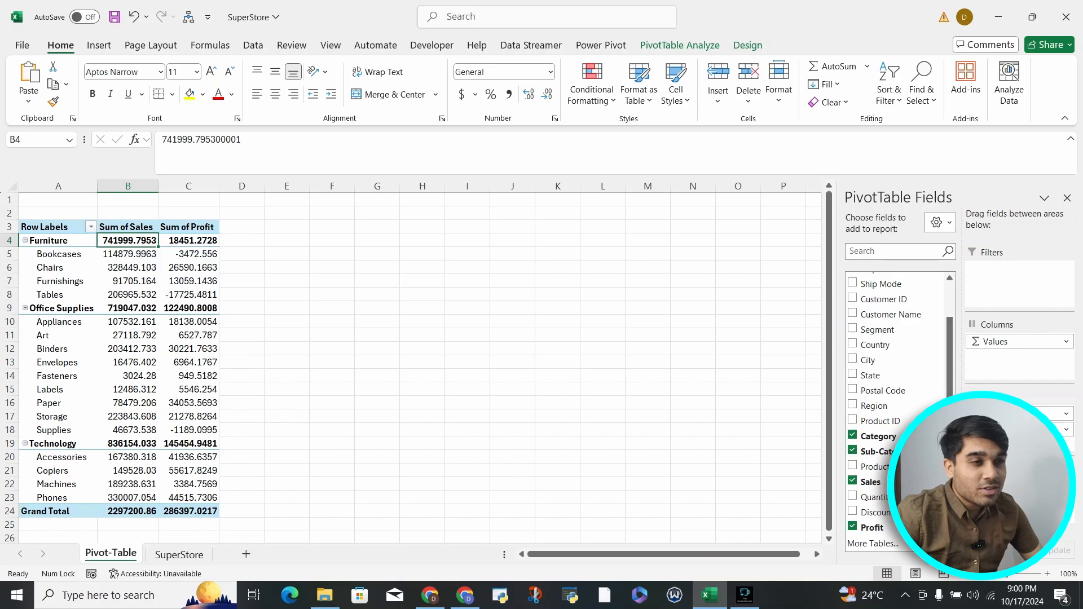
# Examine the sales and profit of Tables and Bookcases, and the profits of the Technology sub-categories
pyautogui.click(189, 295)
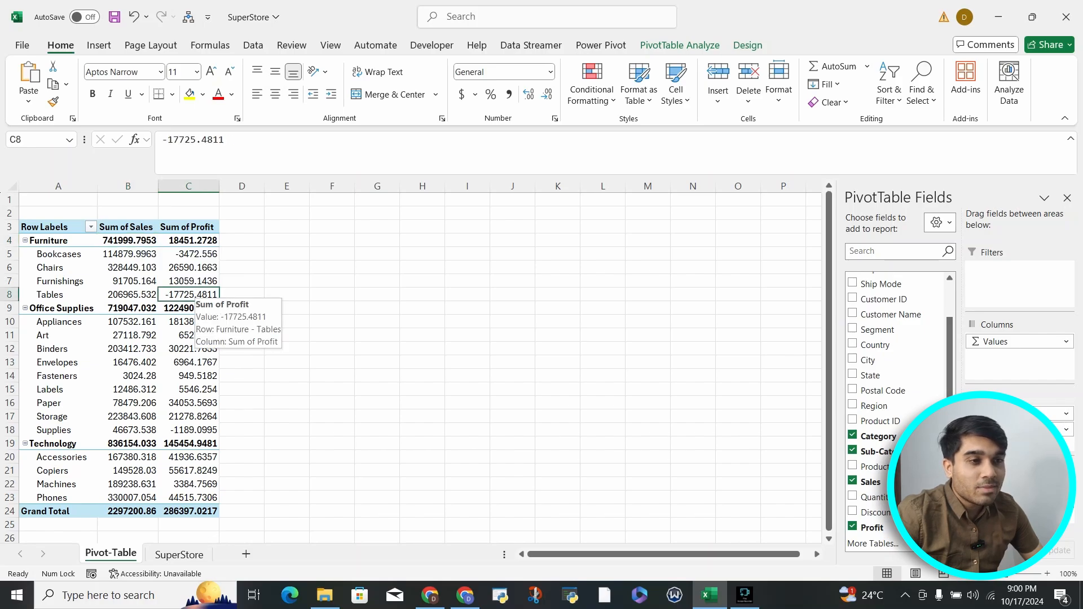
pyautogui.moveTo(58, 295); pyautogui.dragTo(189, 294)
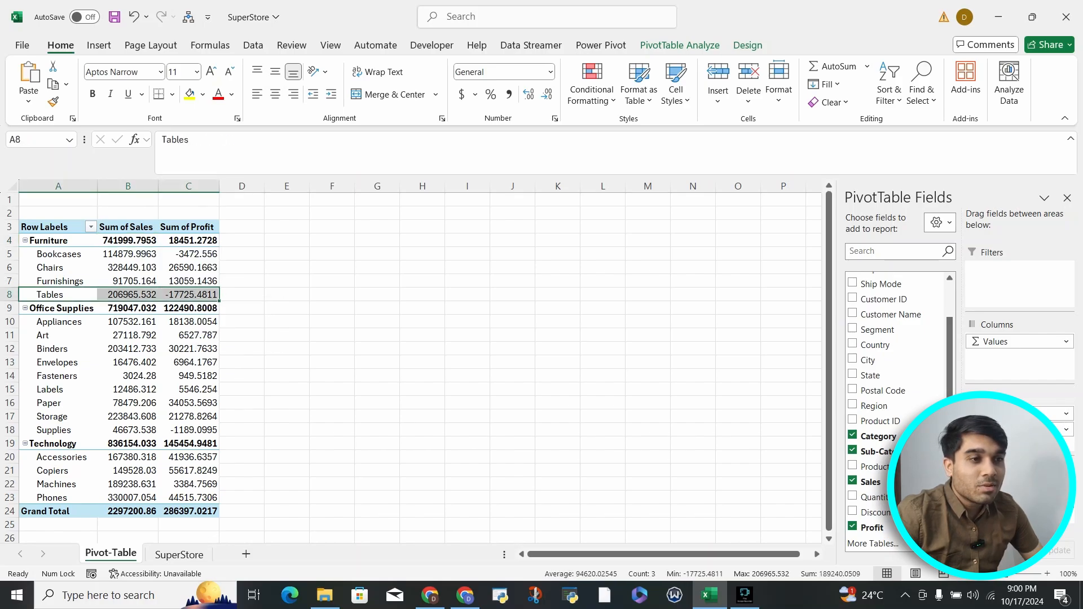
pyautogui.moveTo(58, 253); pyautogui.dragTo(190, 254)
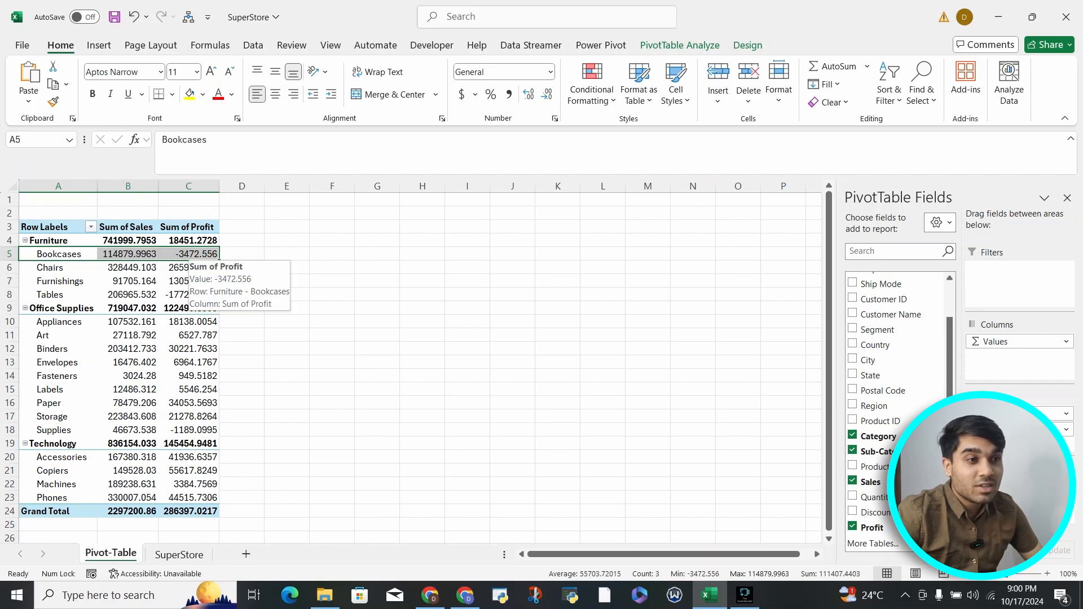
pyautogui.click(189, 254)
pyautogui.moveTo(189, 457); pyautogui.dragTo(192, 498)
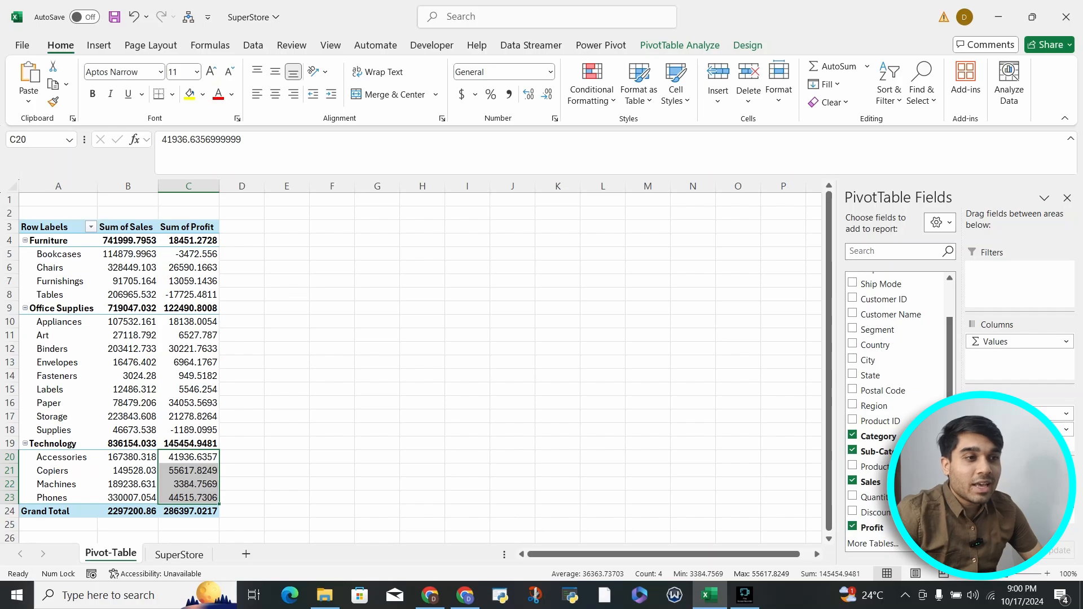
# Change the Sales value field in the PivotTable to summarize by Average
pyautogui.moveTo(127, 227); pyautogui.dragTo(128, 512)
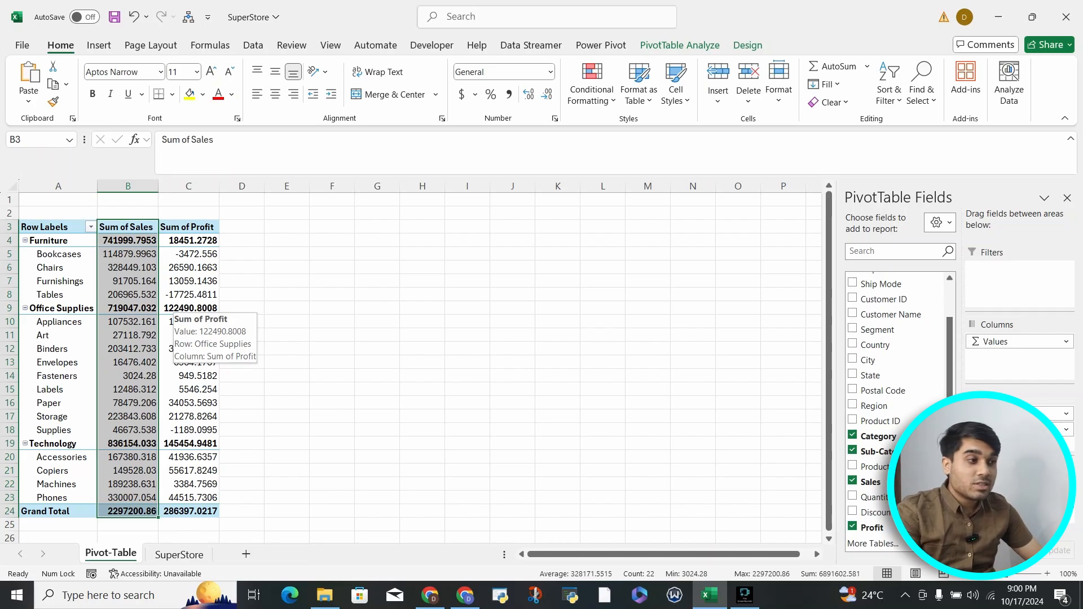
pyautogui.click(1065, 486)
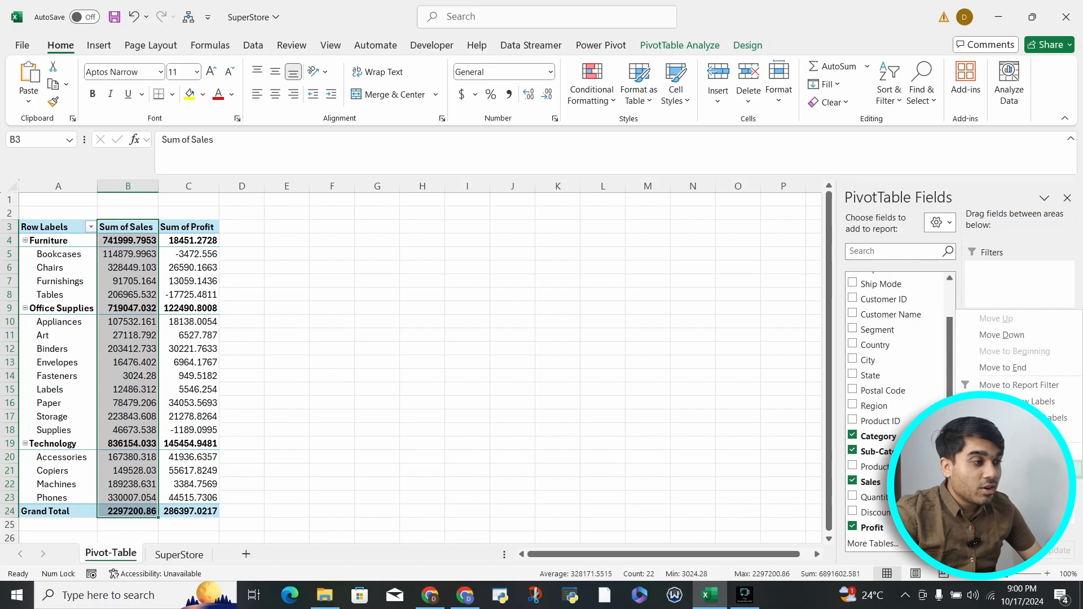
pyautogui.click(1075, 469)
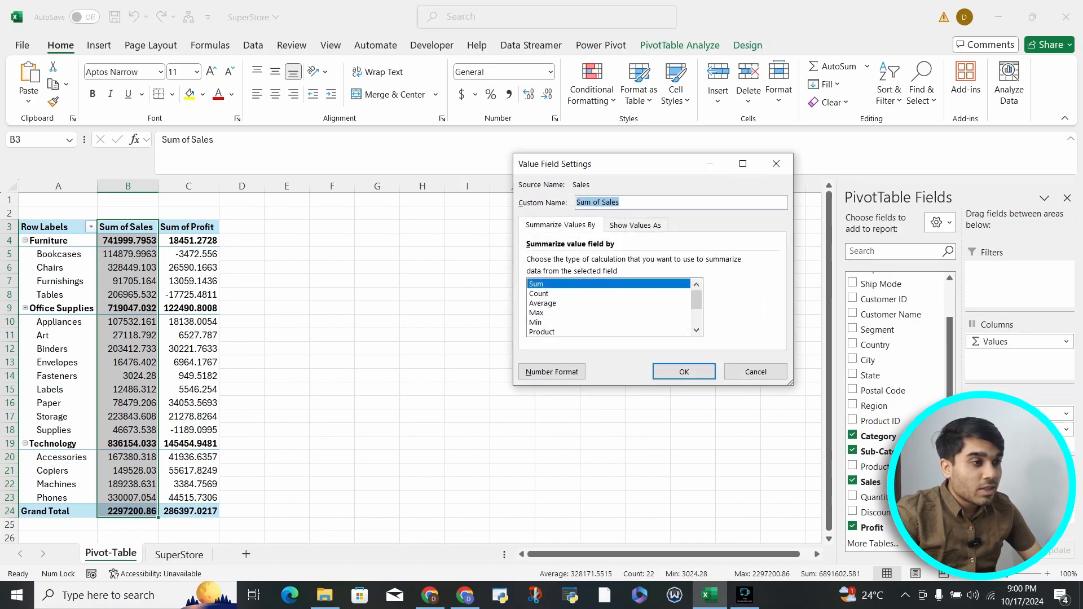
pyautogui.click(550, 304)
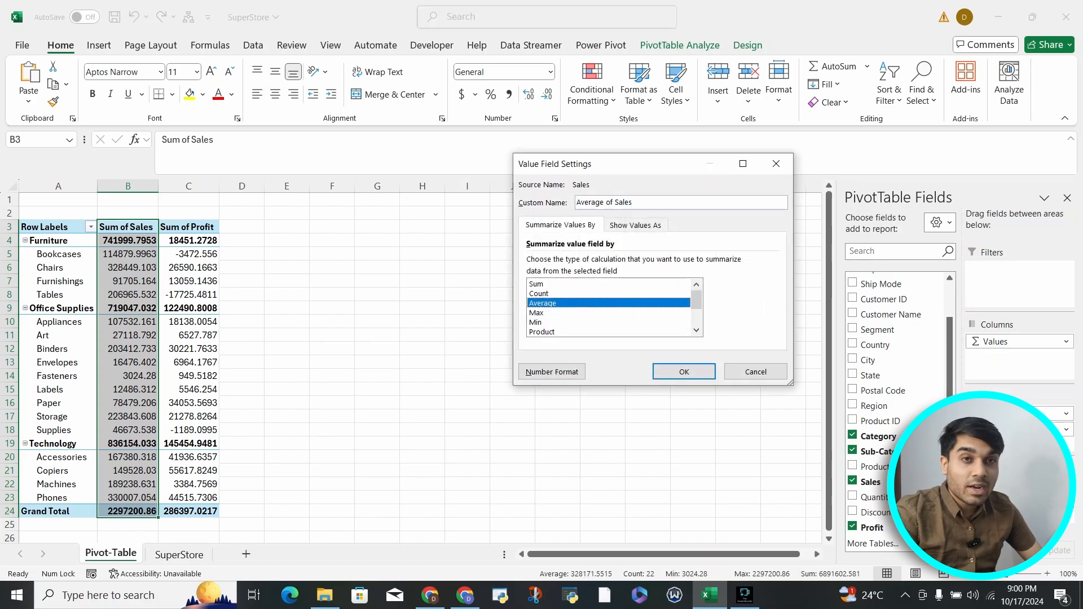
pyautogui.click(684, 371)
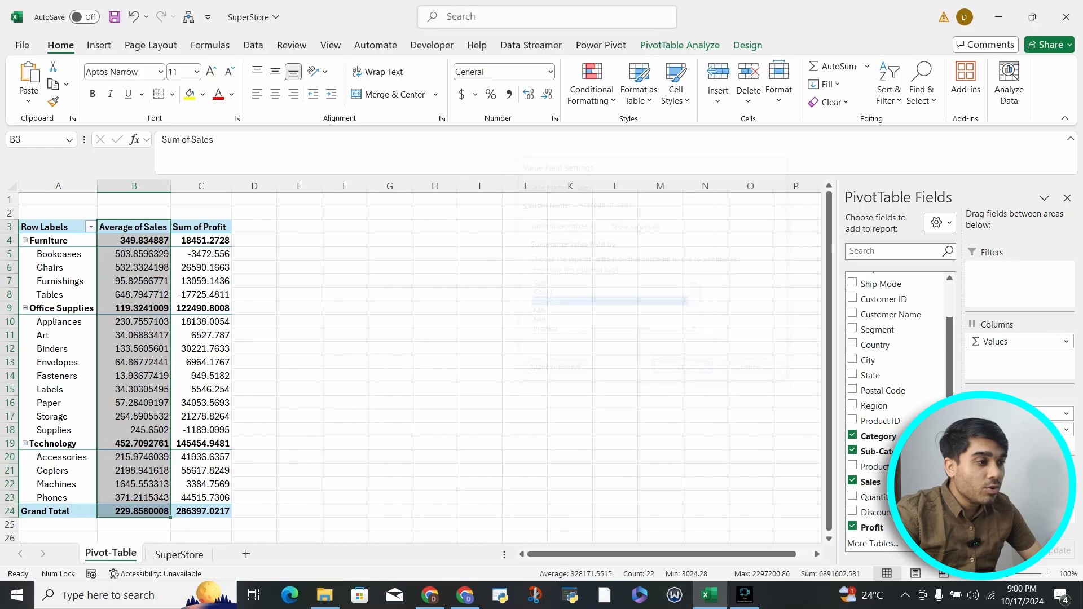
# Change the Profit value field in the PivotTable to summarize by Average
pyautogui.click(1067, 429)
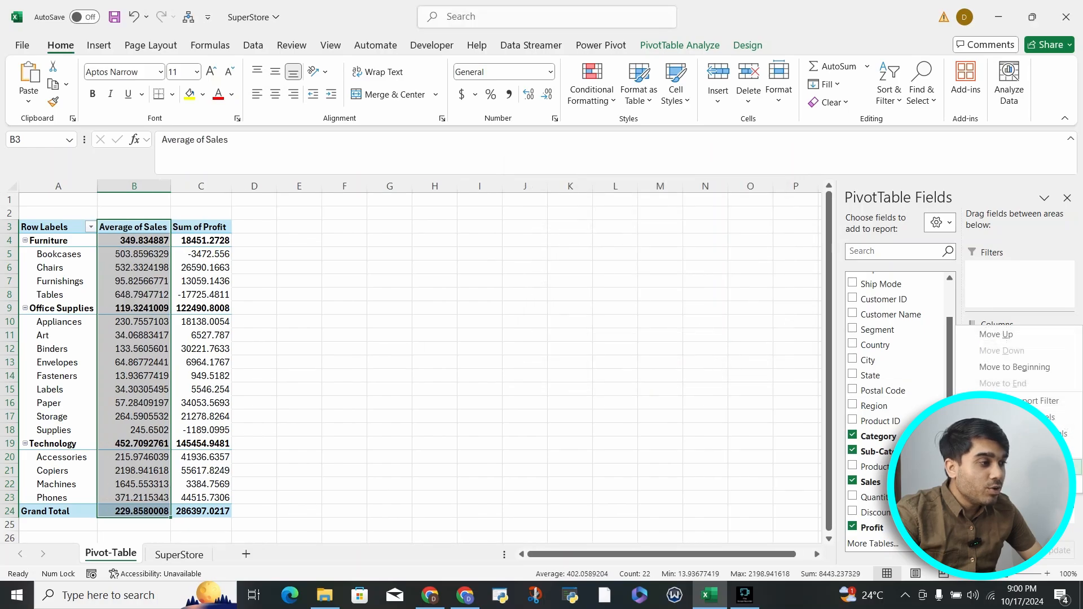
pyautogui.click(1075, 468)
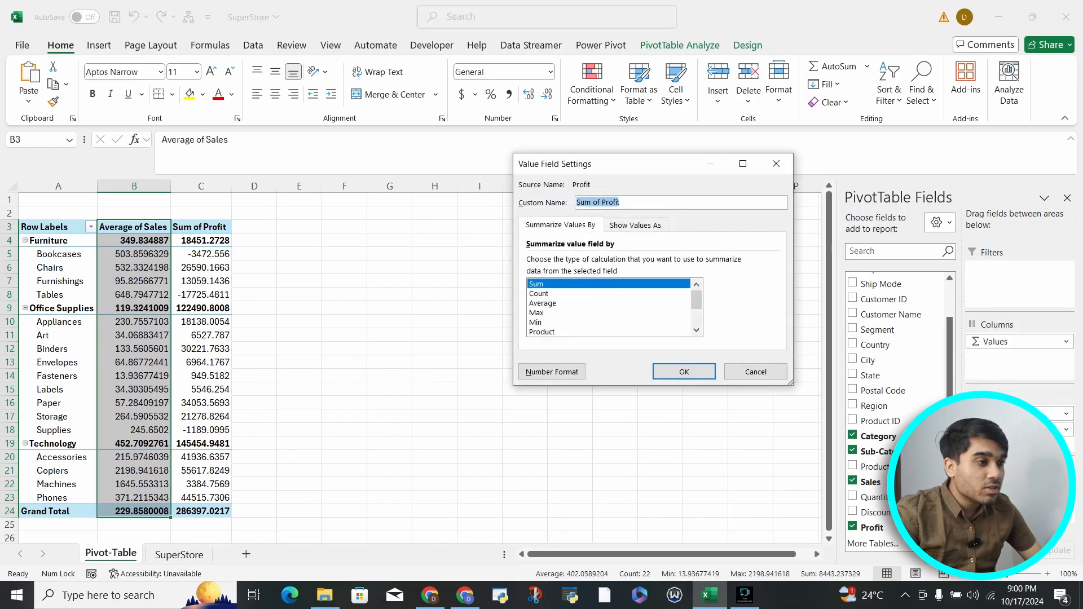
pyautogui.click(549, 304)
pyautogui.click(684, 371)
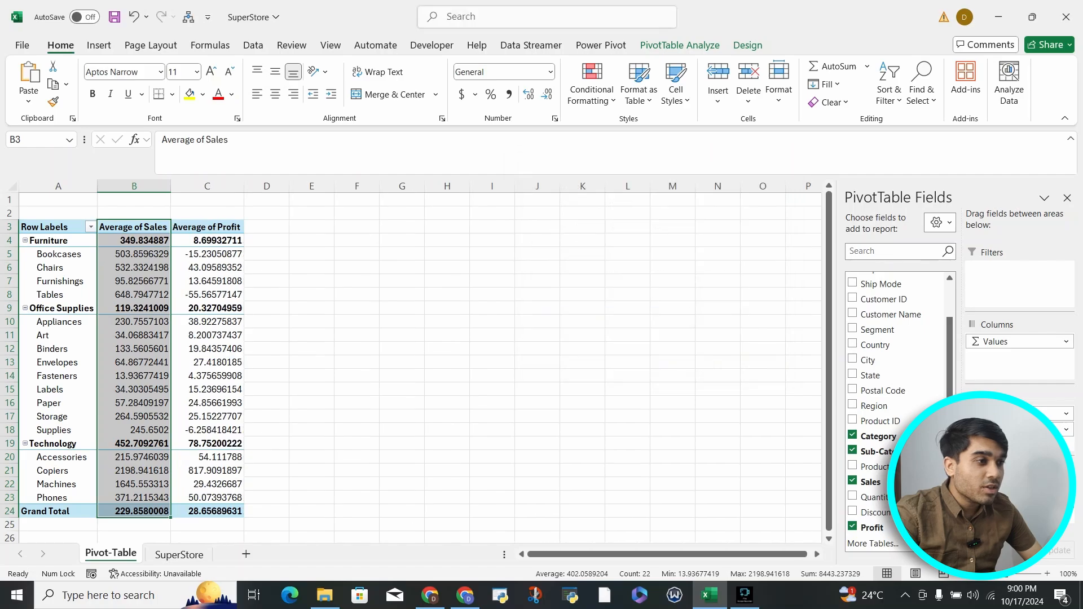
# Compare the average sales and average profit of the Furniture, Office Supplies and Technology categories
pyautogui.click(134, 241)
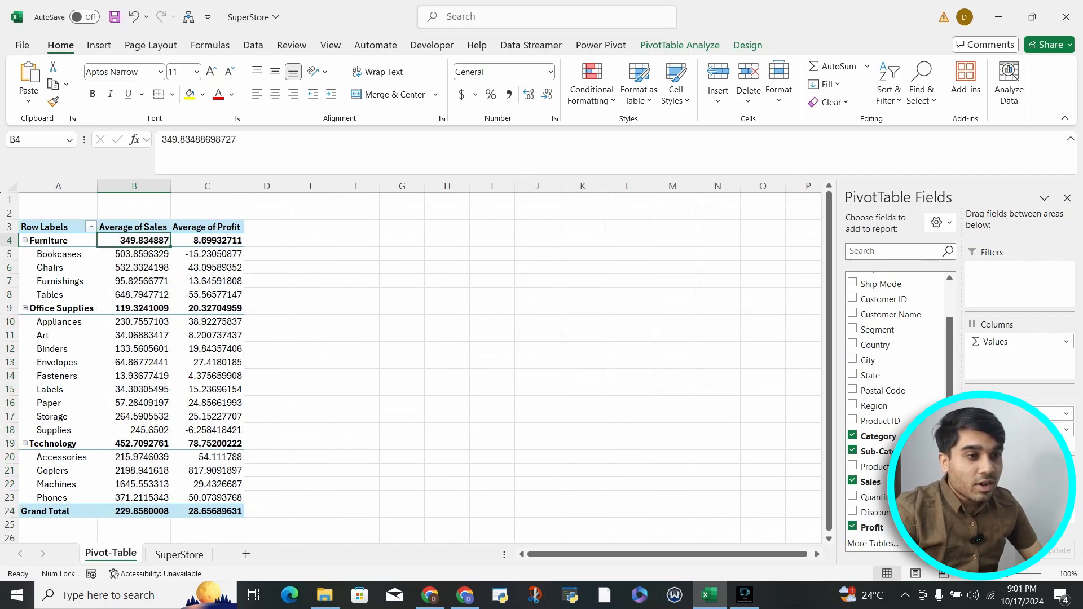
pyautogui.click(141, 309)
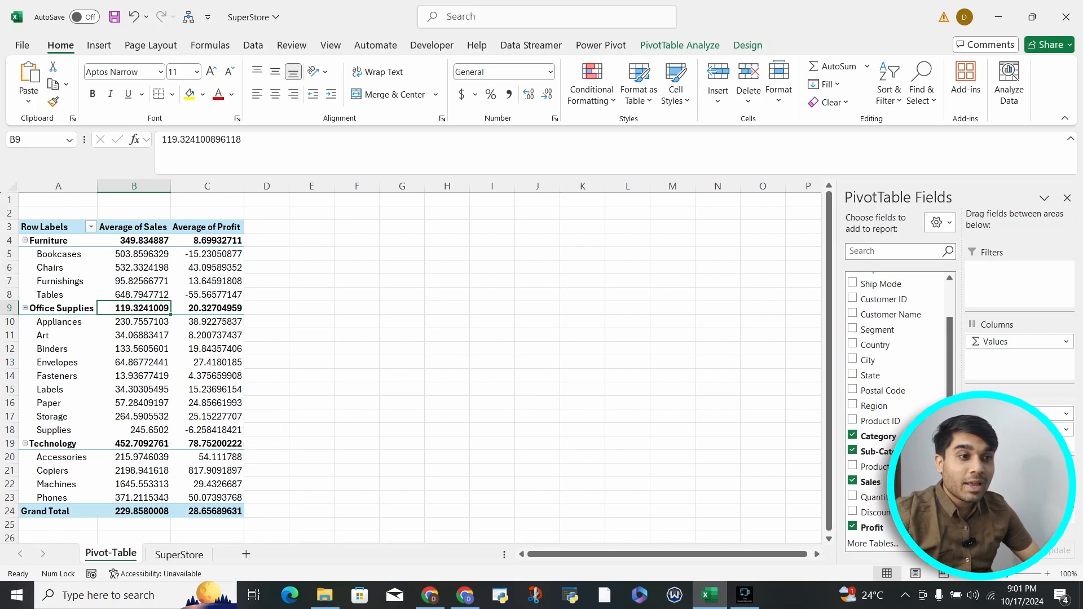
pyautogui.moveTo(56, 308); pyautogui.dragTo(141, 430)
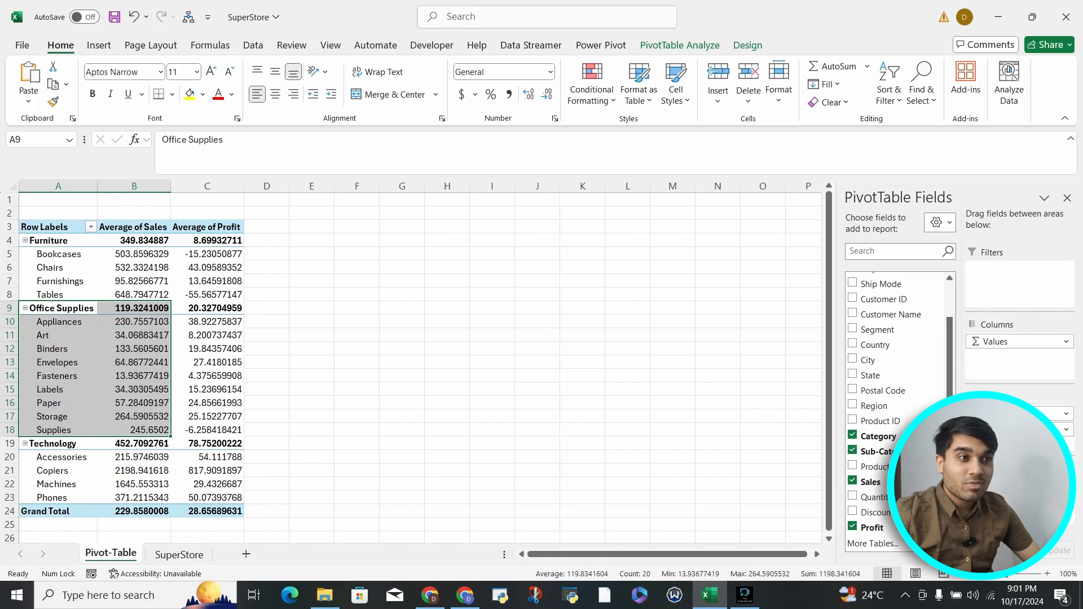
pyautogui.click(402, 227)
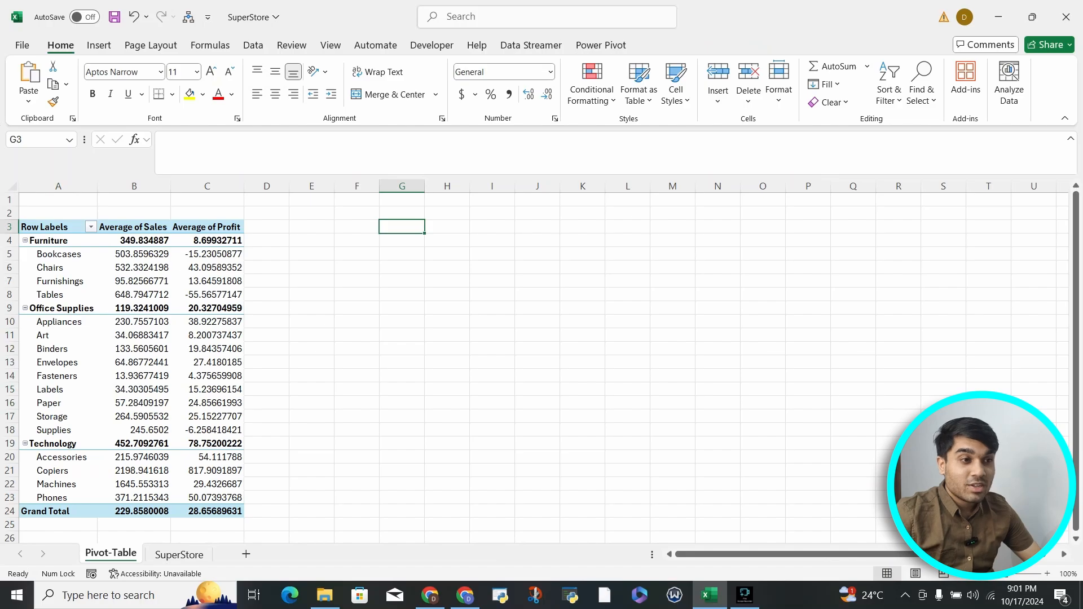
pyautogui.click(147, 308)
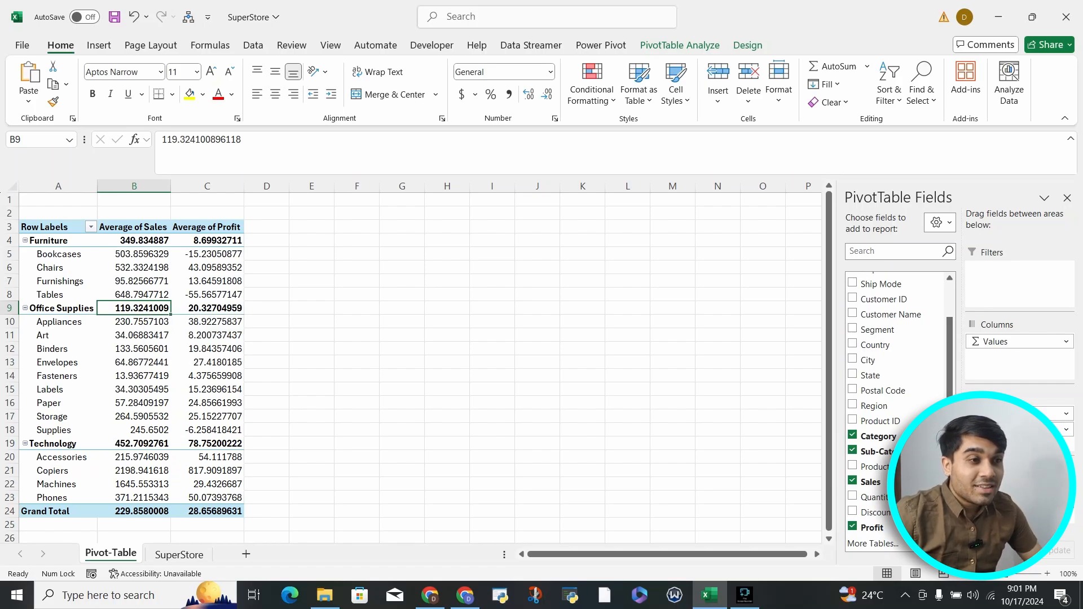
pyautogui.click(204, 240)
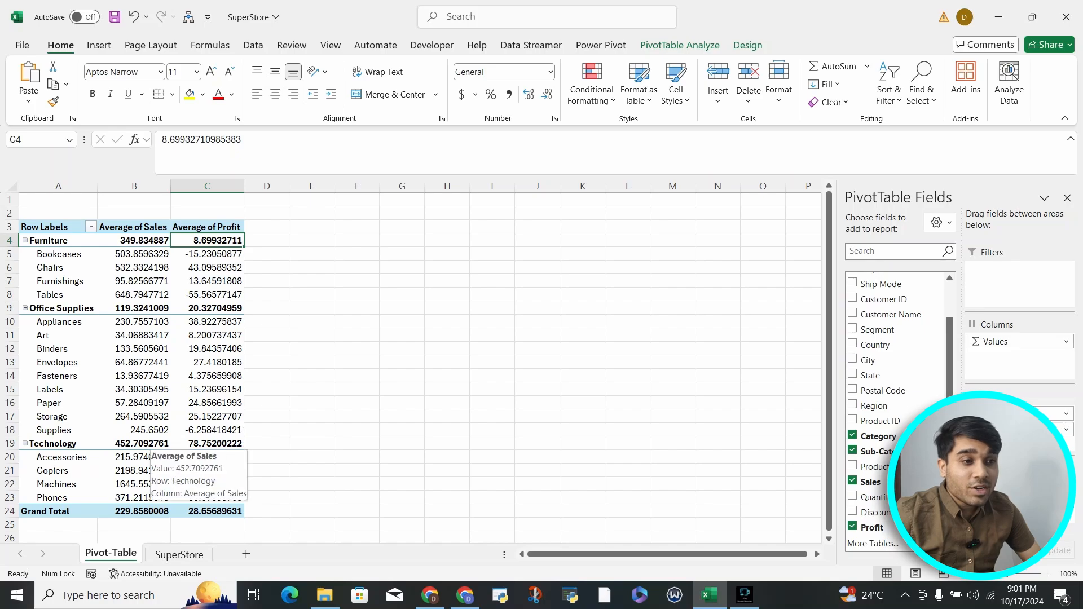
pyautogui.click(146, 444)
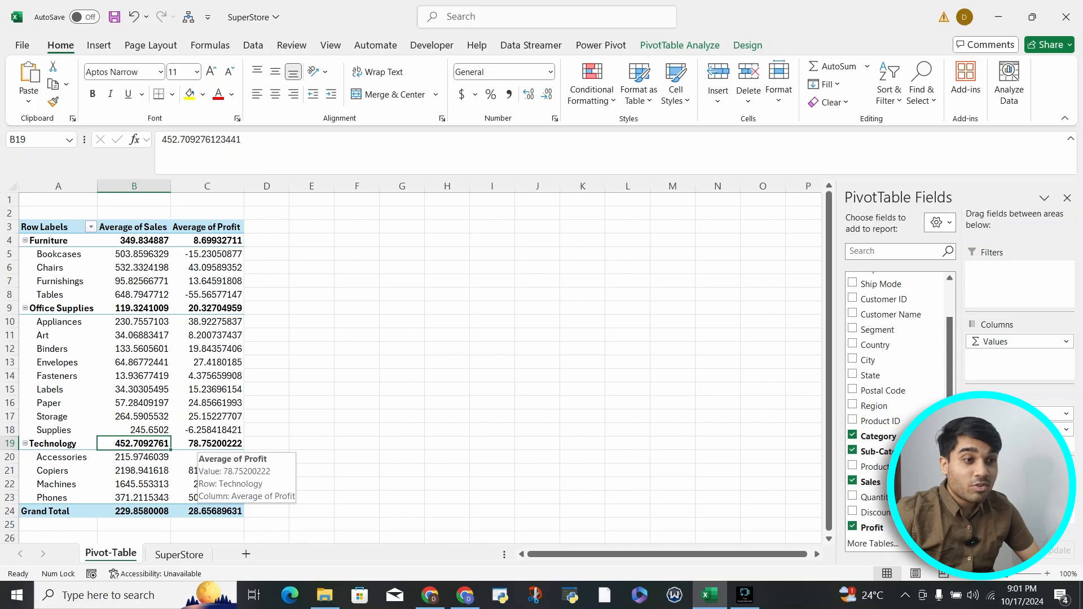
pyautogui.click(220, 444)
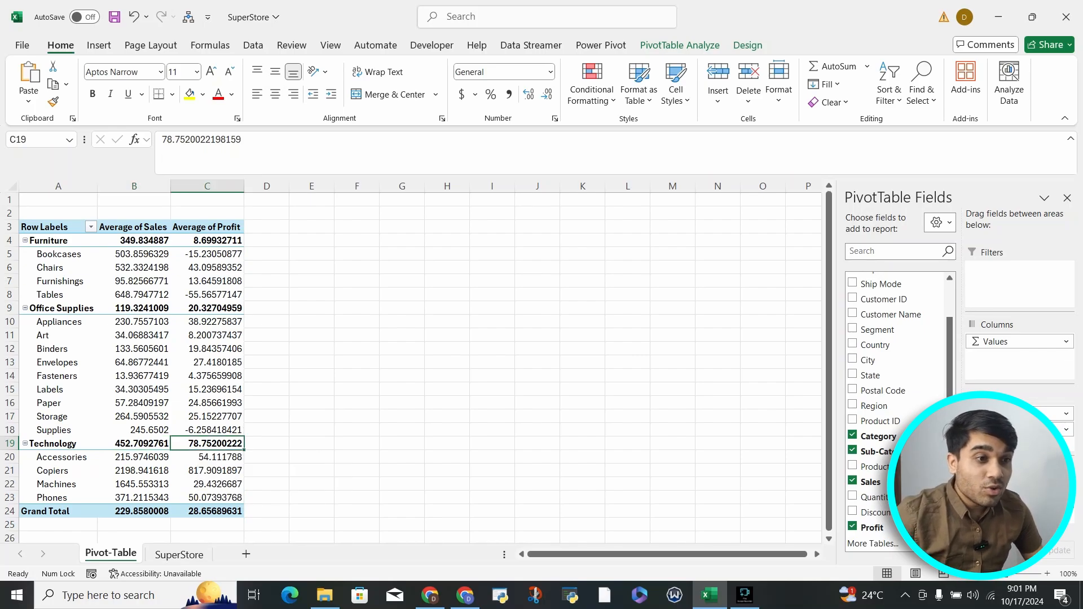
pyautogui.click(134, 309)
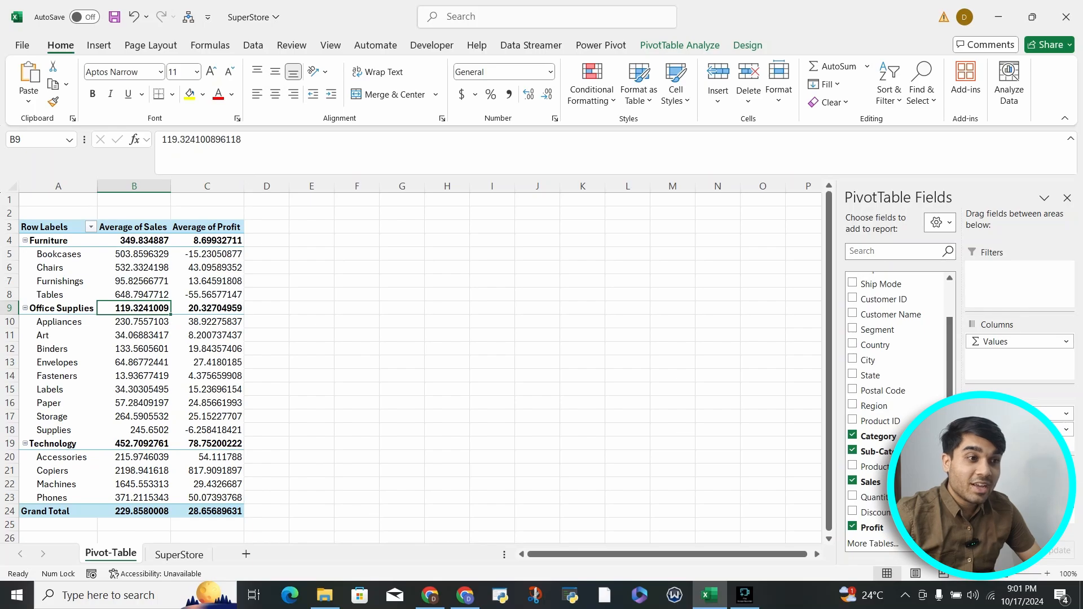
pyautogui.click(207, 309)
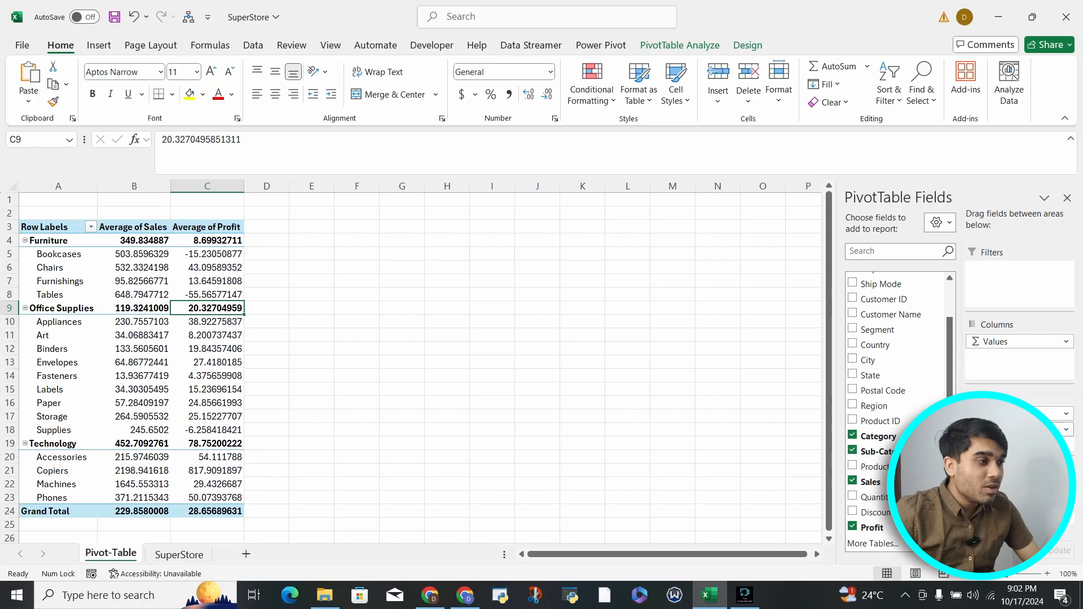
# Remove Category, Sub-Category, Sales and Profit from the PivotTable
pyautogui.click(853, 435)
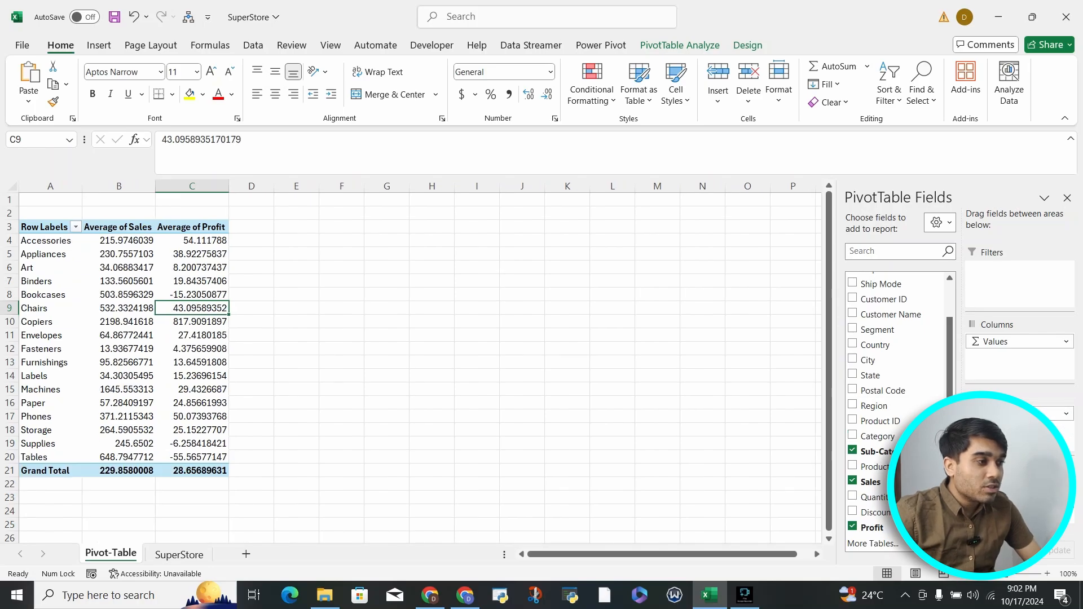
pyautogui.click(852, 450)
pyautogui.click(853, 480)
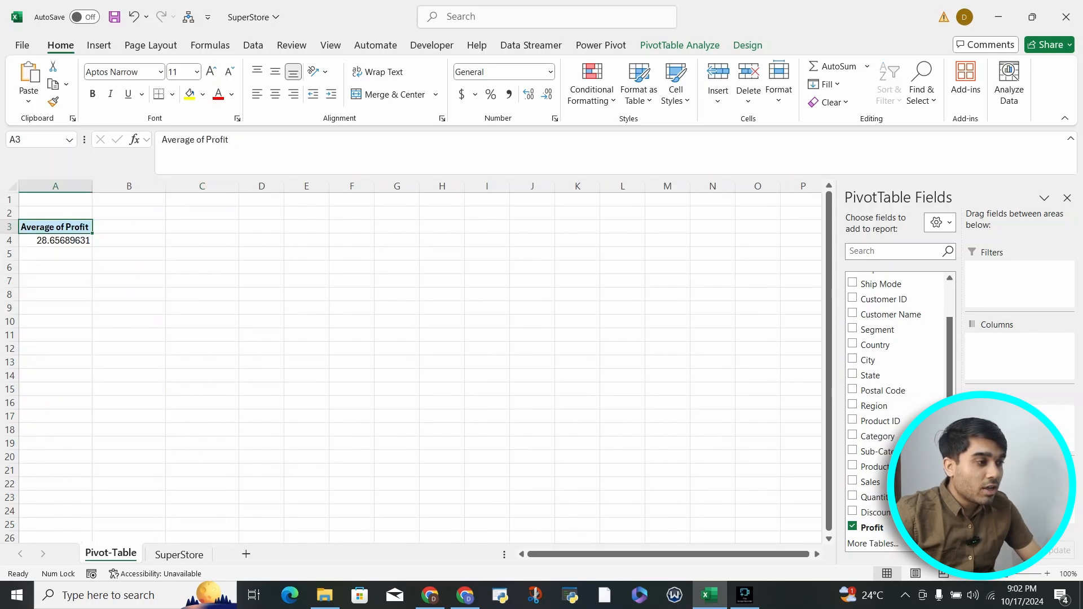
pyautogui.click(853, 527)
# Try a PivotTable that counts Category and Sub-Category for each Sales value in the rows, and review its columns
pyautogui.click(853, 435)
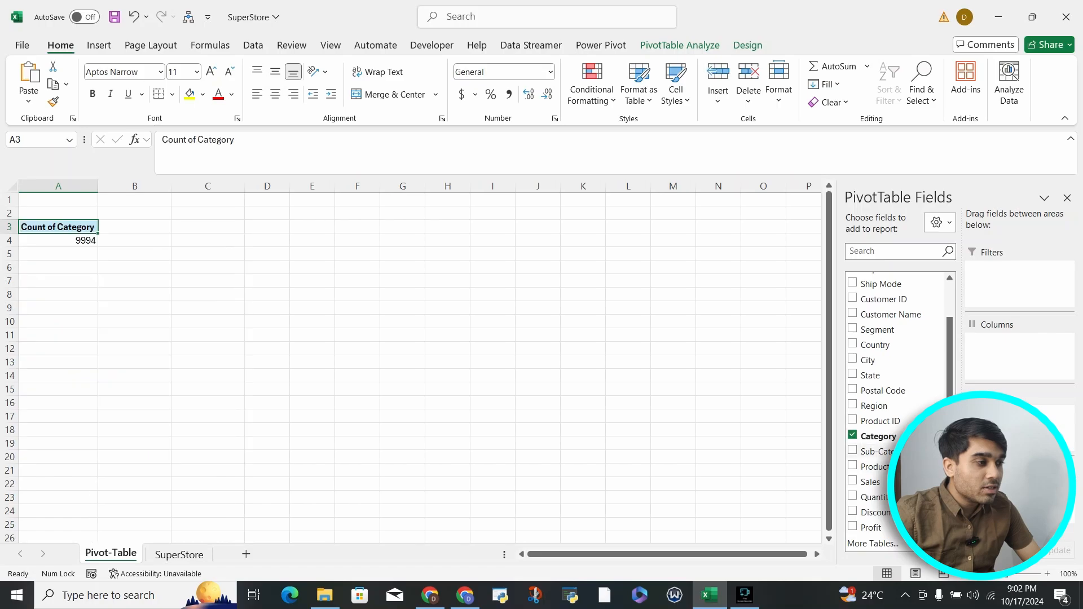
pyautogui.click(853, 450)
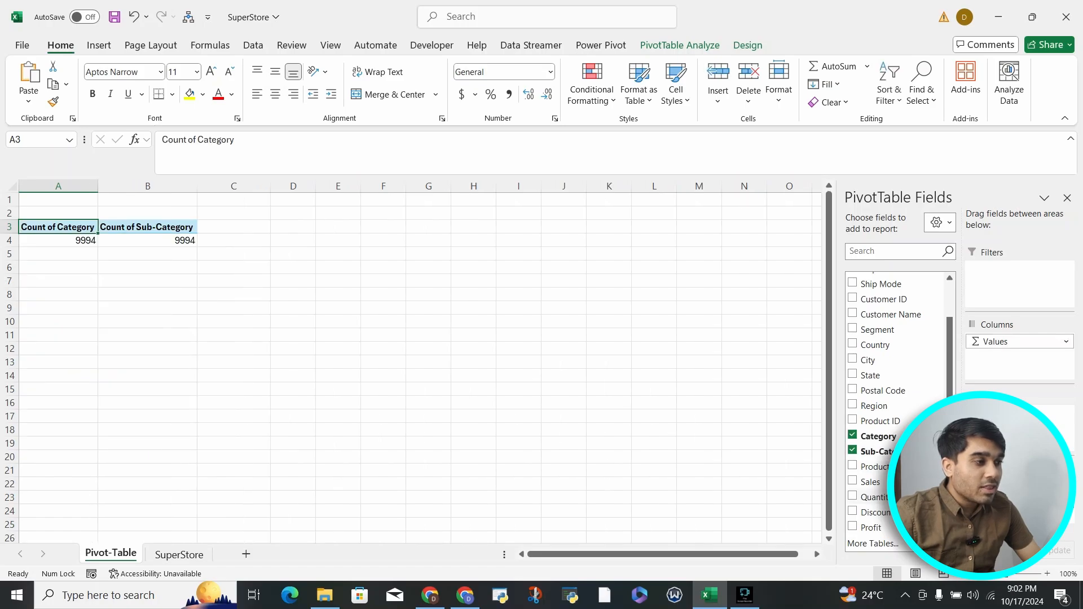
pyautogui.click(853, 480)
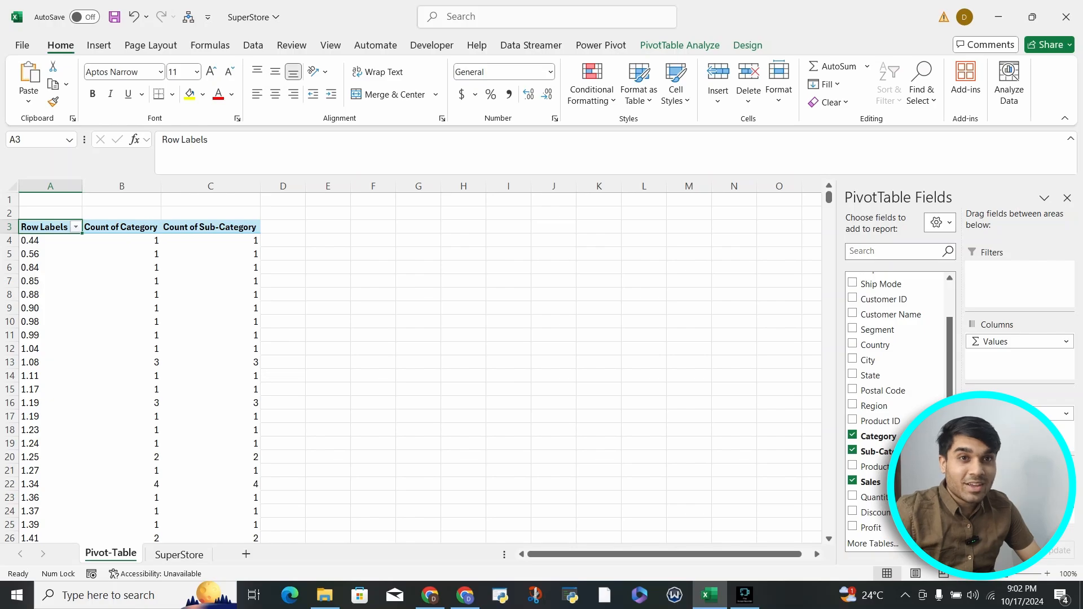
pyautogui.scroll(-20, 421, 367)
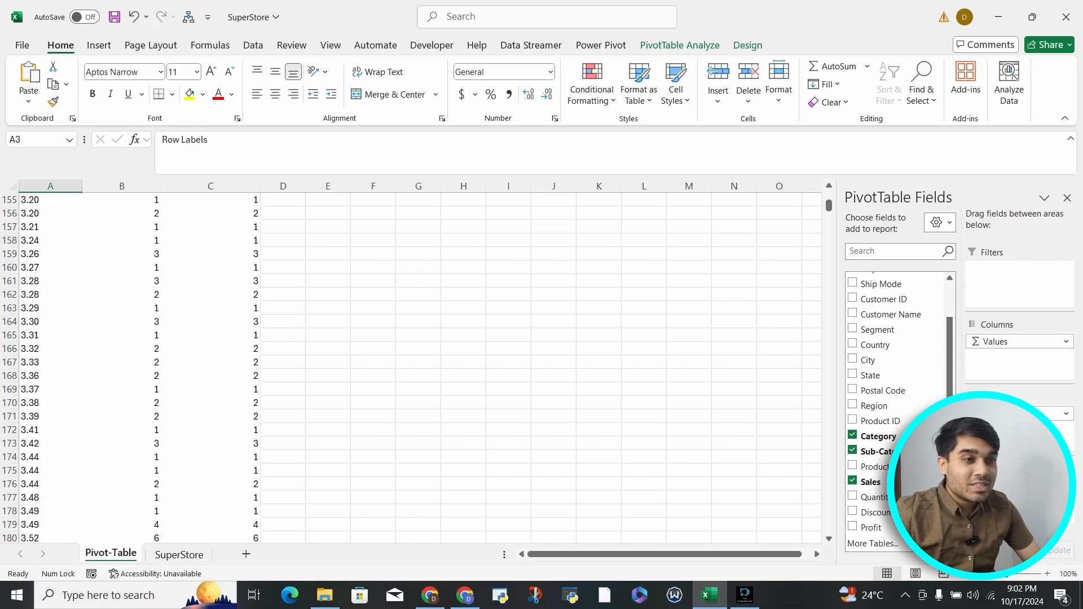
pyautogui.scroll(20, 420, 367)
pyautogui.scroll(19, 420, 367)
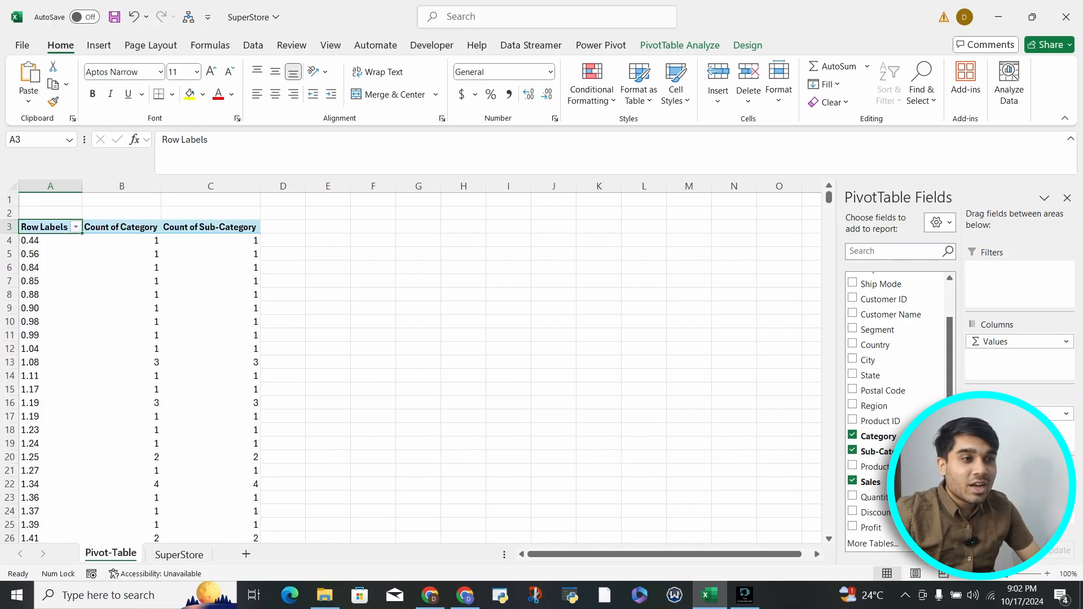
pyautogui.click(121, 227)
pyautogui.click(210, 227)
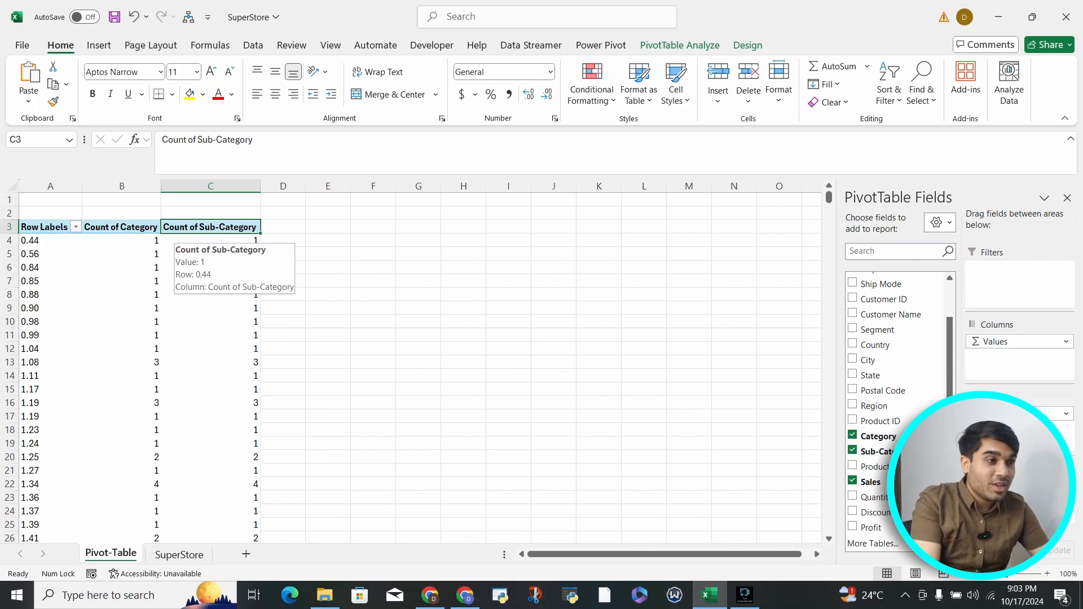
# Clear Sales, Category and Sub-Category out of the PivotTable
pyautogui.click(852, 481)
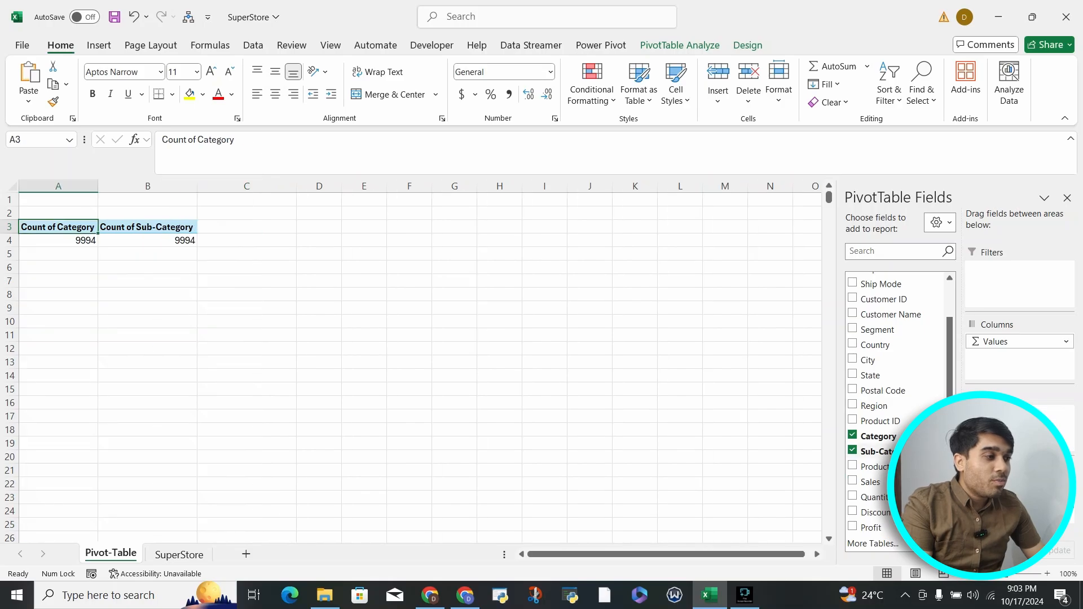
pyautogui.click(853, 435)
pyautogui.click(853, 451)
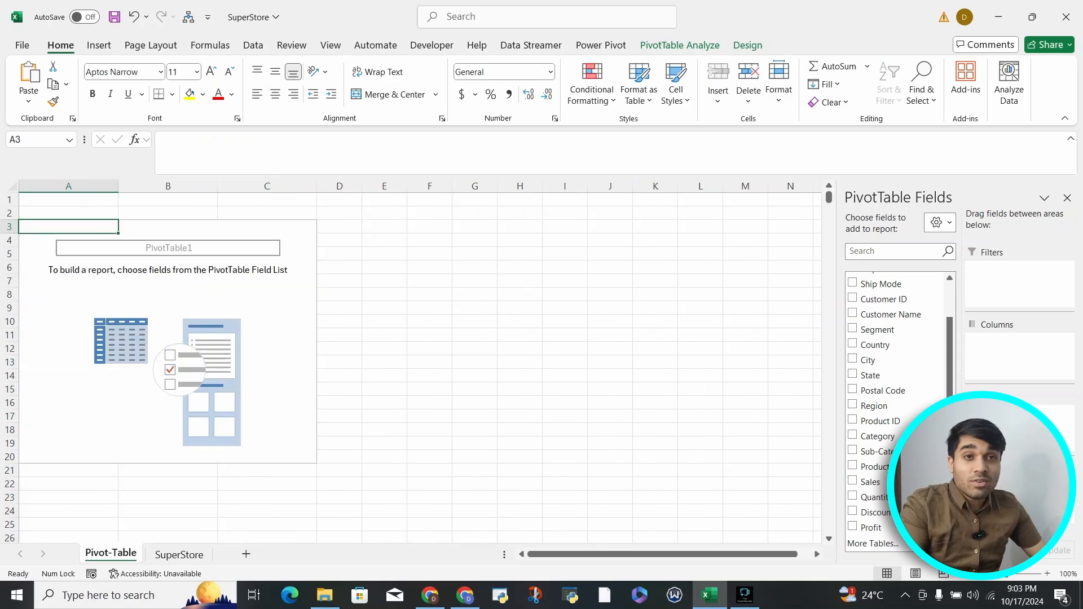
# Build the PivotTable with Country and Region as rows and the sums of Sales and Profit as values
pyautogui.scroll(1, 897, 389)
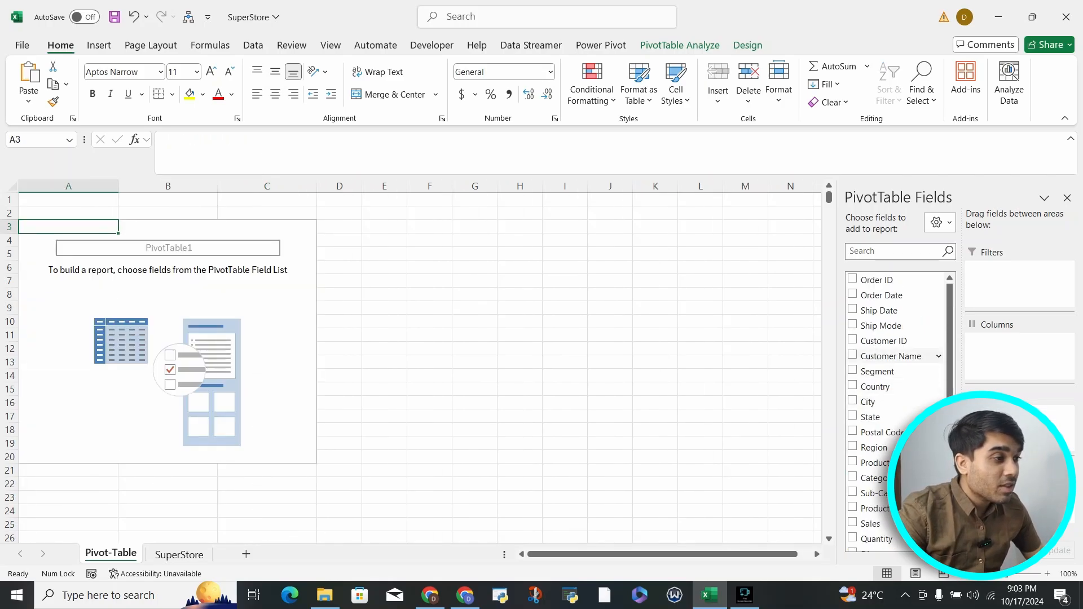
pyautogui.click(853, 387)
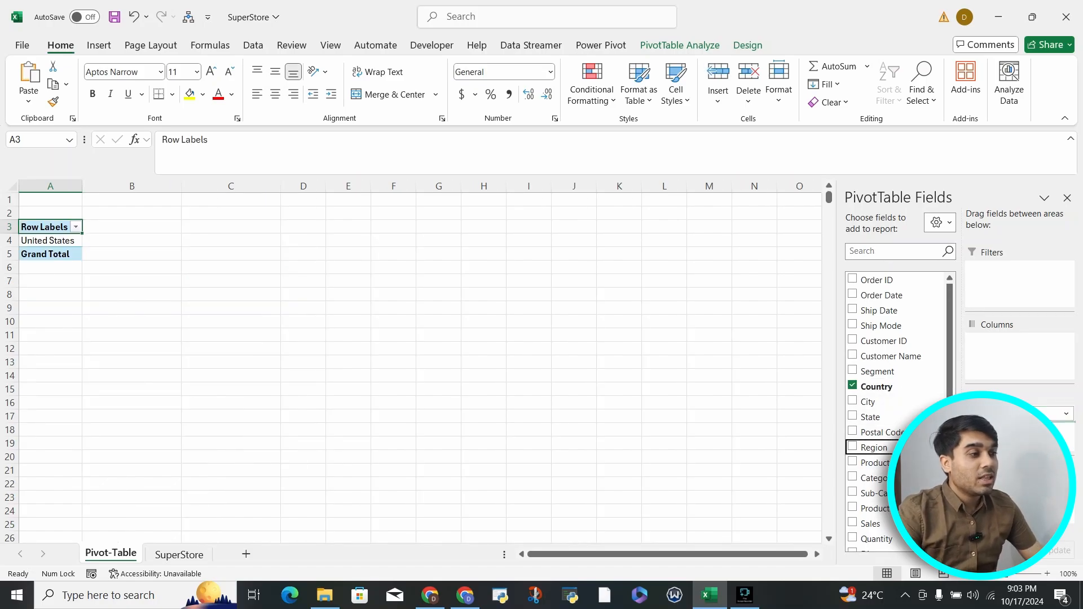
pyautogui.click(853, 447)
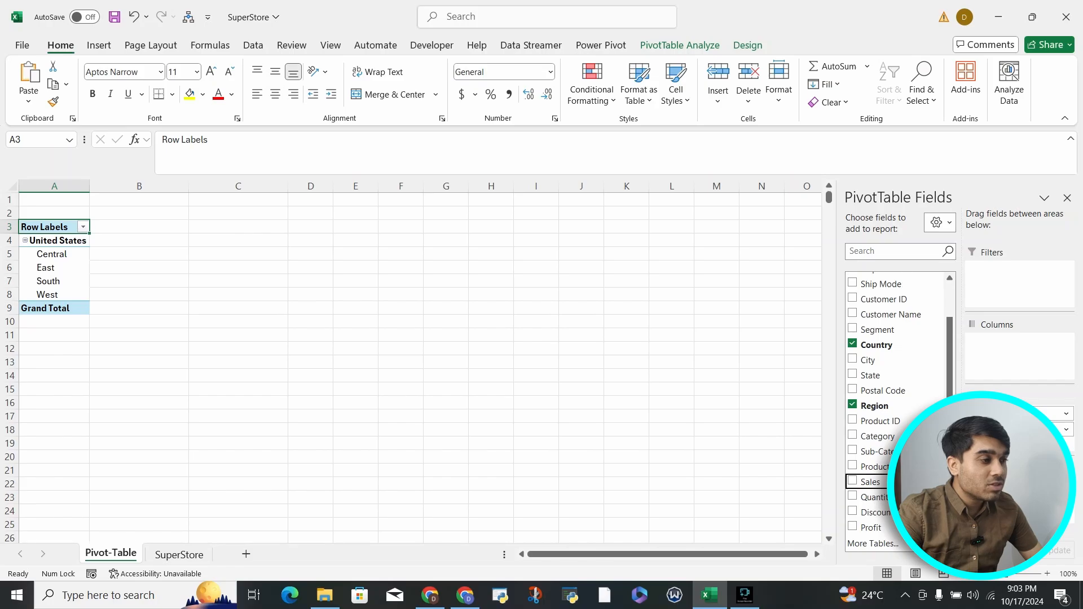
pyautogui.click(853, 481)
pyautogui.click(852, 527)
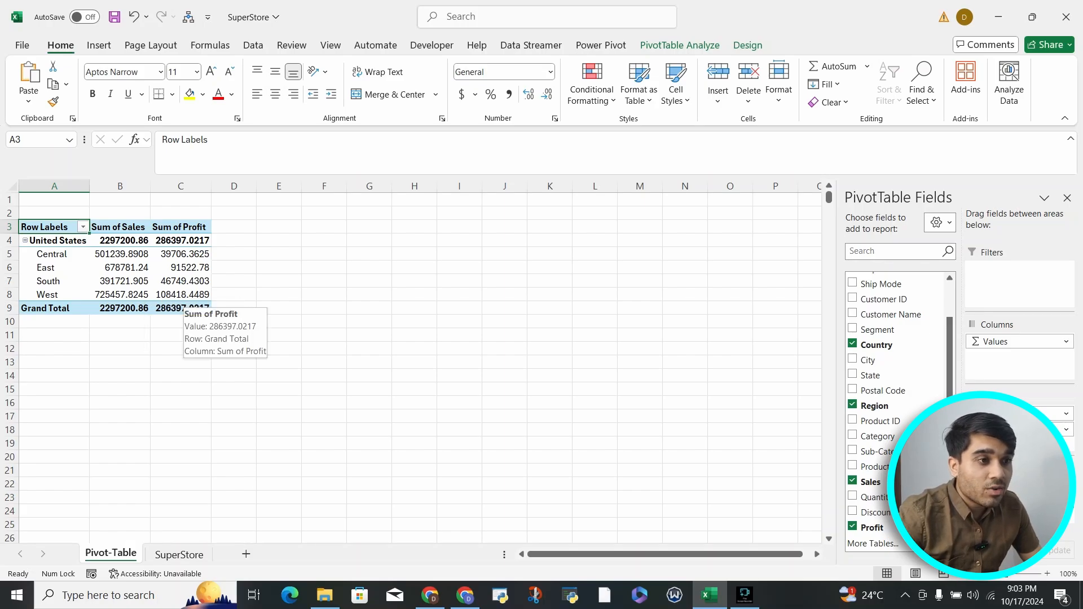
# Format all Sum of Sales and Sum of Profit figures in the PivotTable to two decimal places
pyautogui.click(120, 268)
pyautogui.click(120, 254)
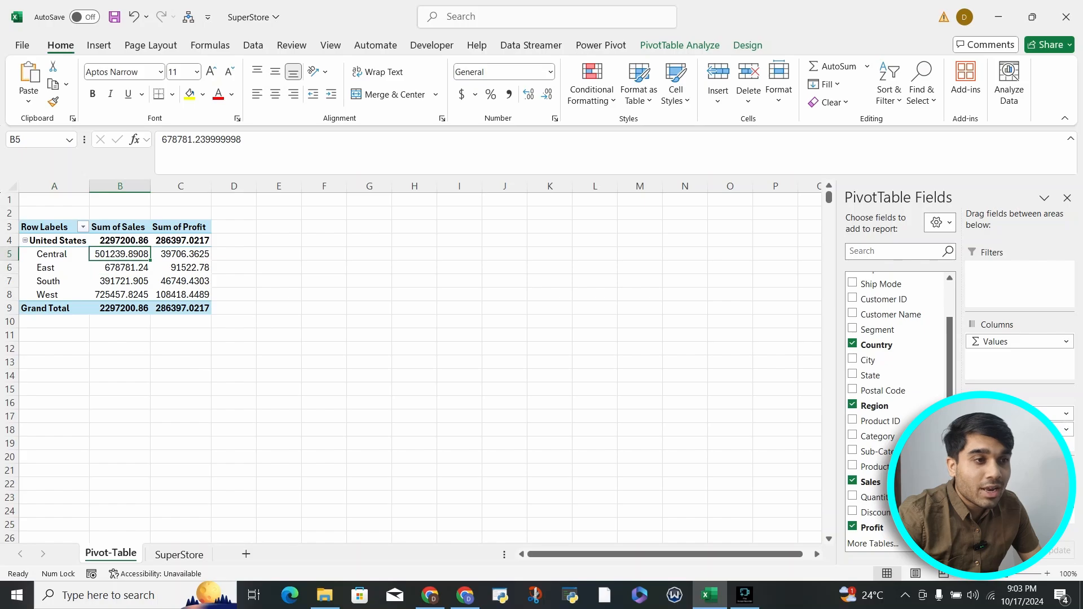
pyautogui.click(121, 241)
pyautogui.moveTo(120, 241); pyautogui.dragTo(180, 308)
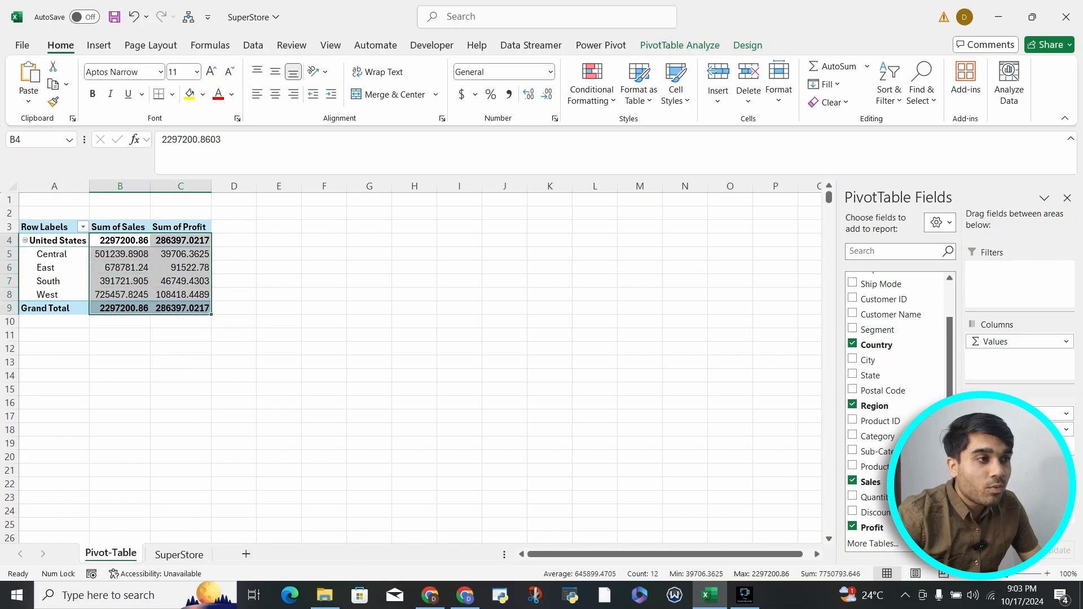
pyautogui.click(529, 95)
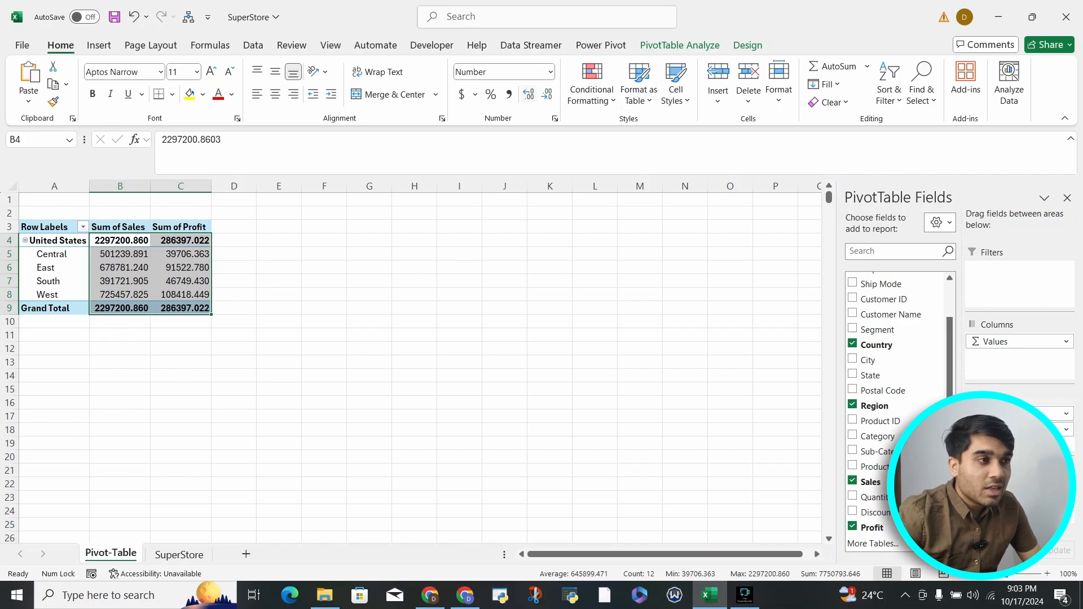
pyautogui.click(546, 95)
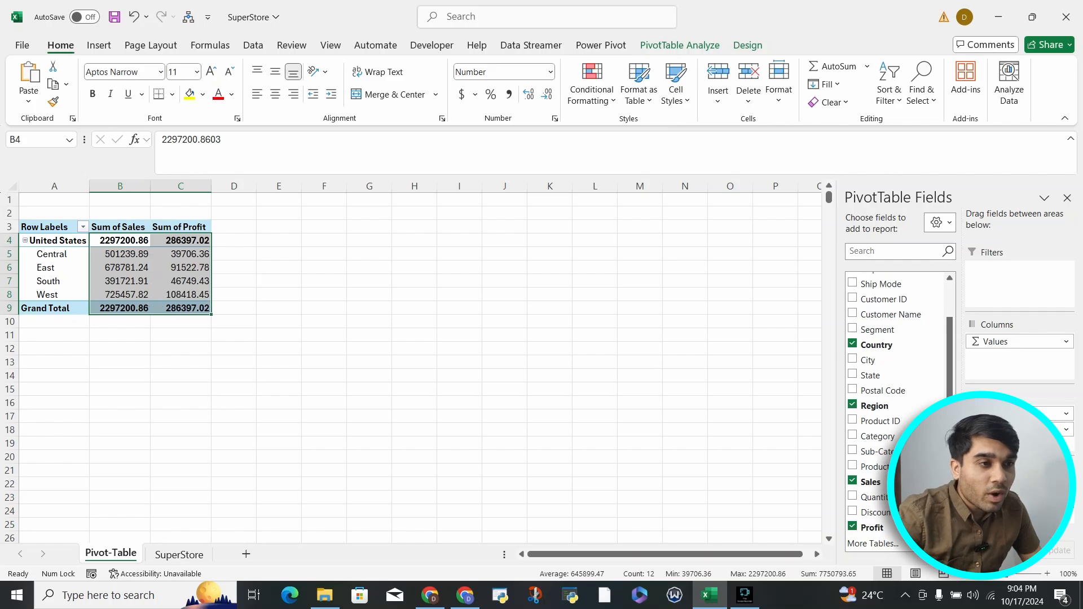
# Check the sales total of the United States and compare the sales of the West, Central and East regions
pyautogui.click(132, 241)
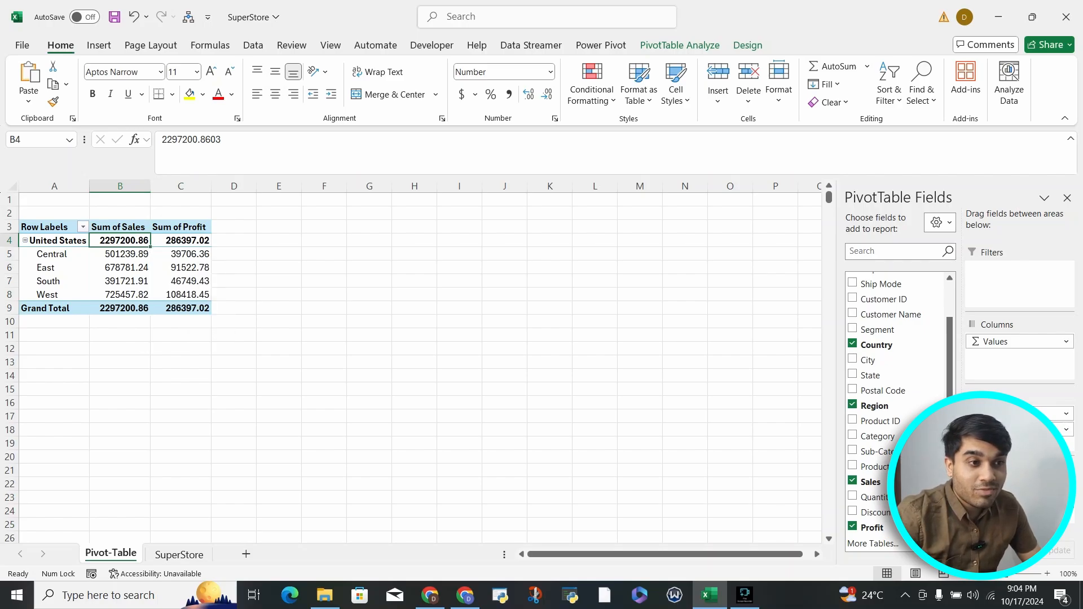
pyautogui.click(113, 293)
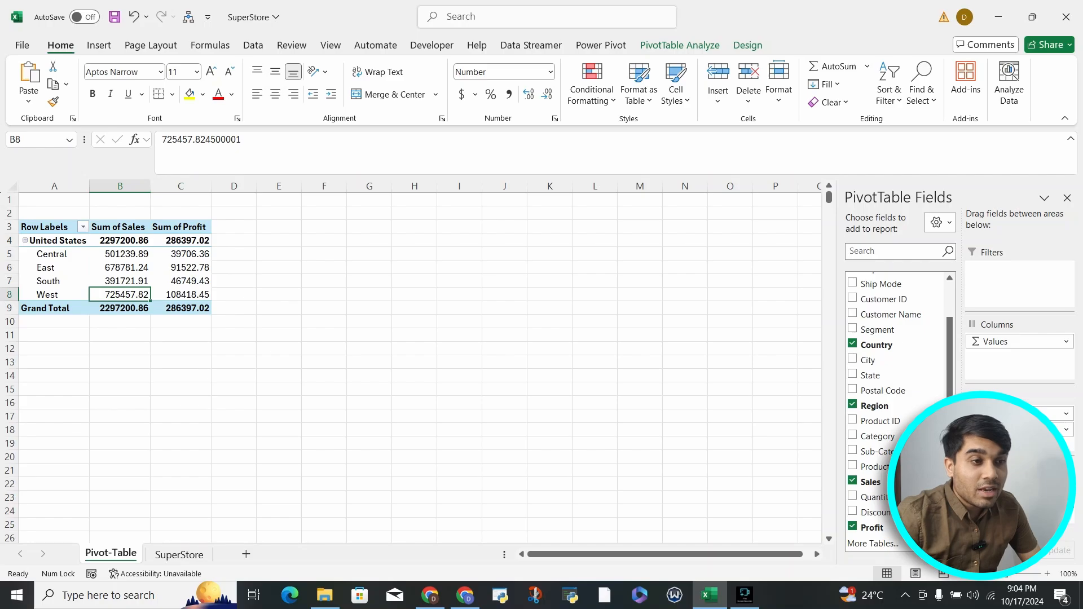
pyautogui.click(115, 254)
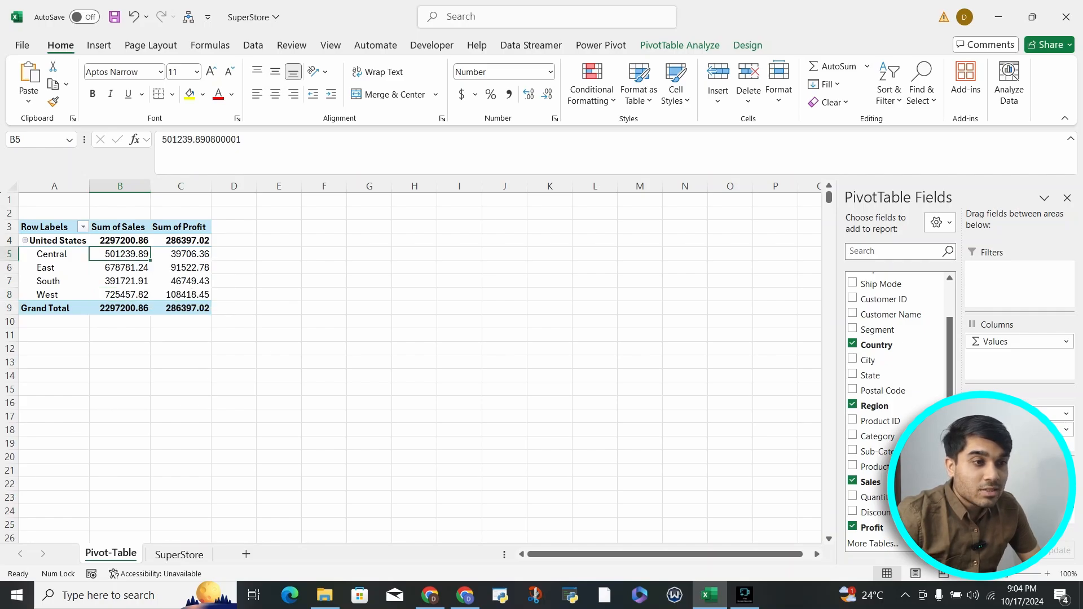
pyautogui.click(125, 267)
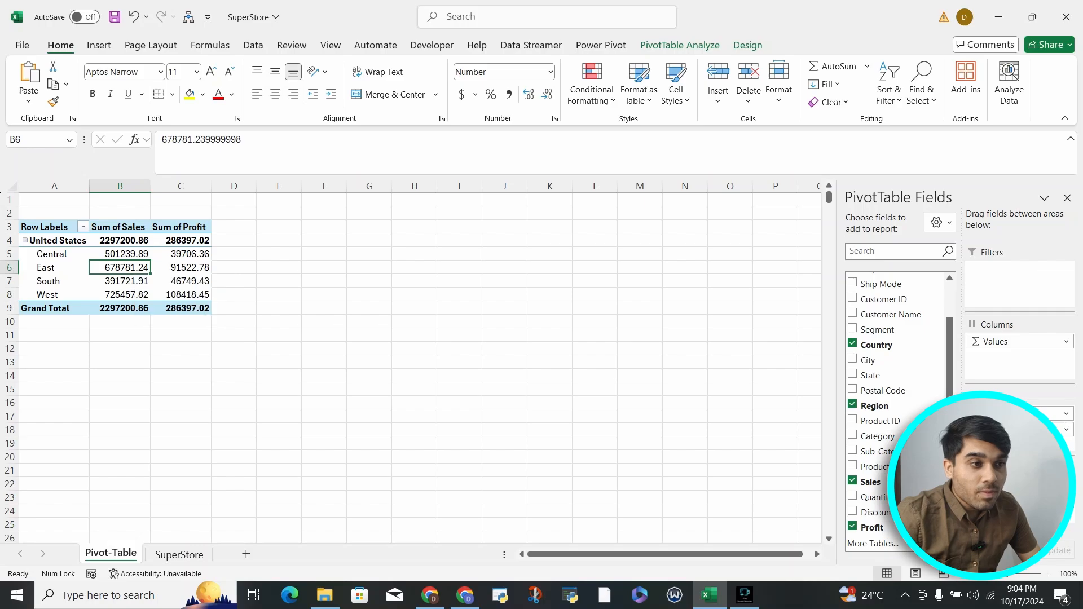
# Compare the sales and profit of the Central and East regions in the PivotTable
pyautogui.moveTo(180, 254); pyautogui.dragTo(54, 267)
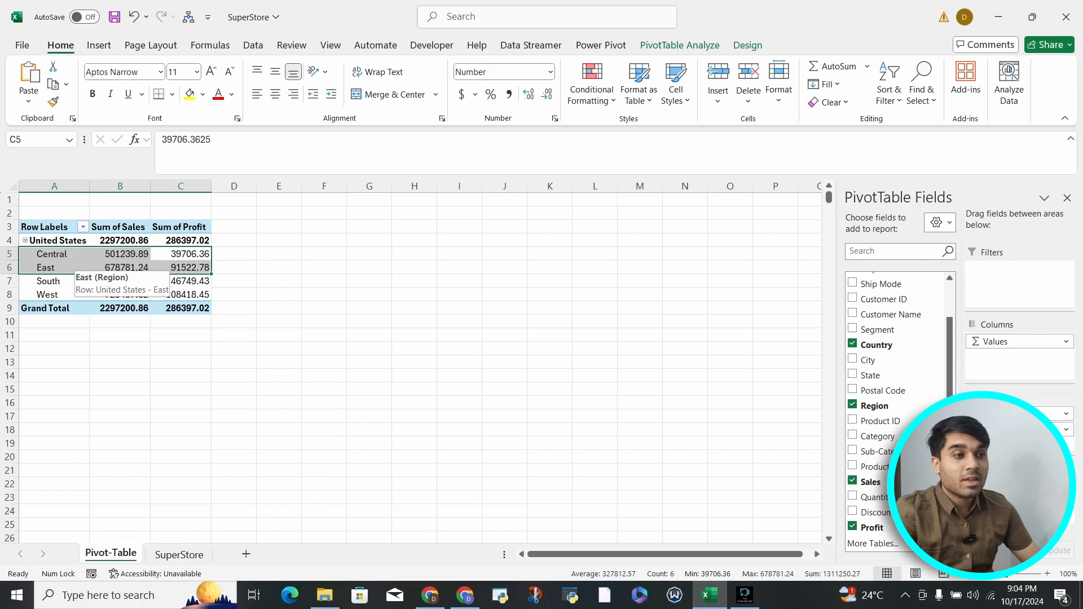
pyautogui.click(279, 267)
pyautogui.click(120, 255)
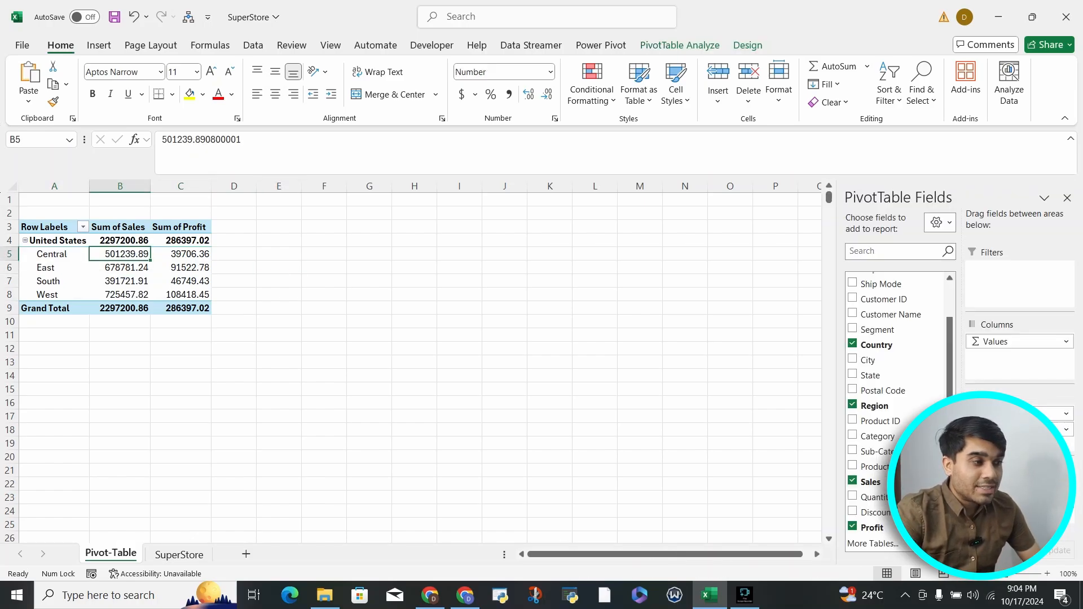
# Add Discount to the PivotTable values and summarize it by Average
pyautogui.click(853, 512)
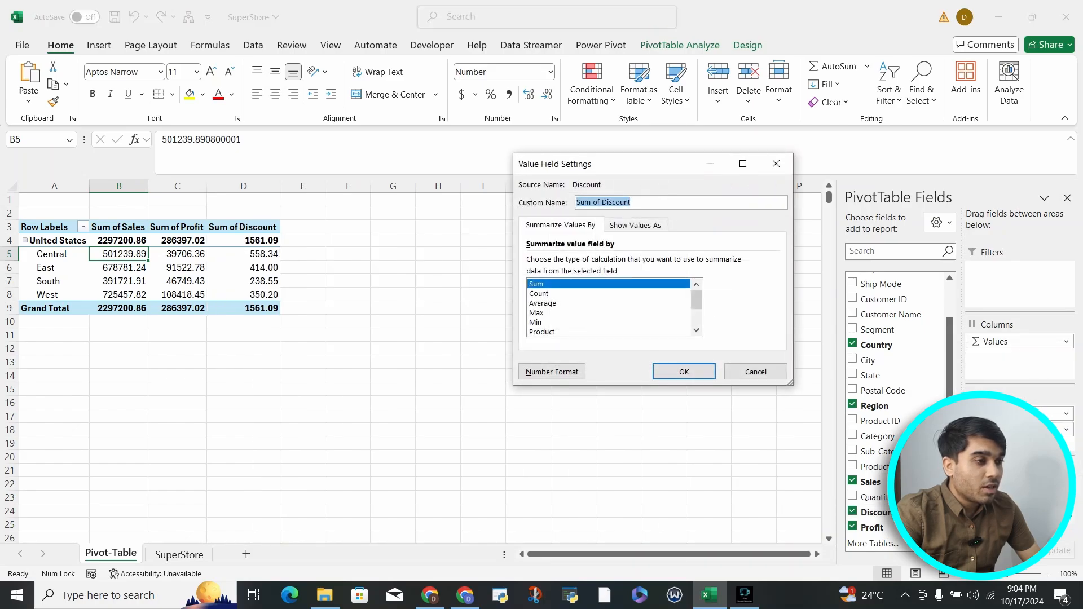
pyautogui.click(543, 304)
pyautogui.click(684, 372)
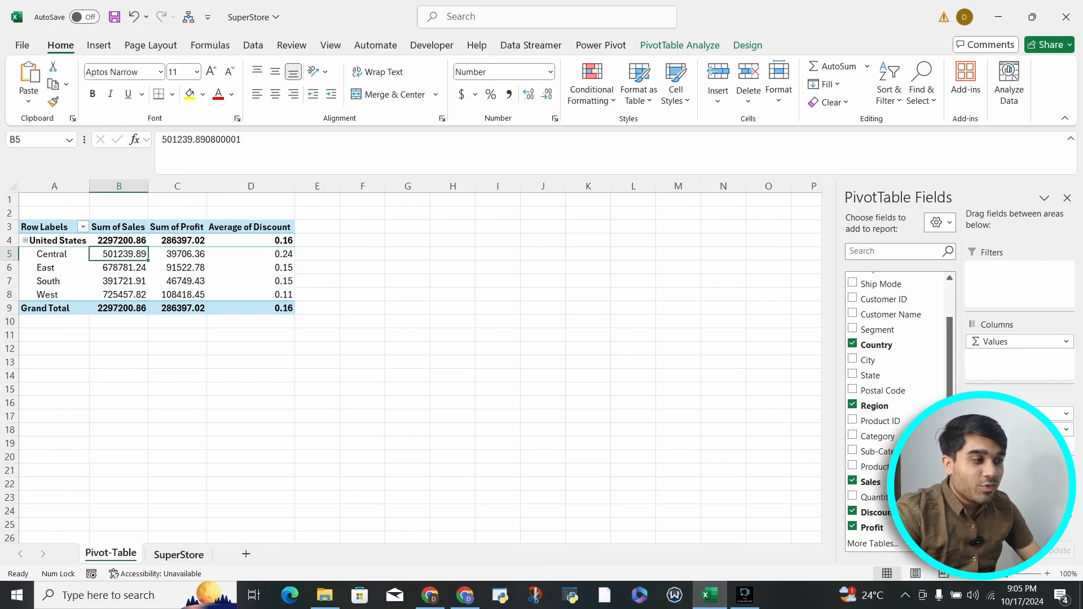
# Insert a second PivotTable from the SuperStore data range A1:T9995 into the existing Pivot-Table sheet at cell A11
pyautogui.hotkey('ctrl', 'pagedown')
pyautogui.click(181, 281)
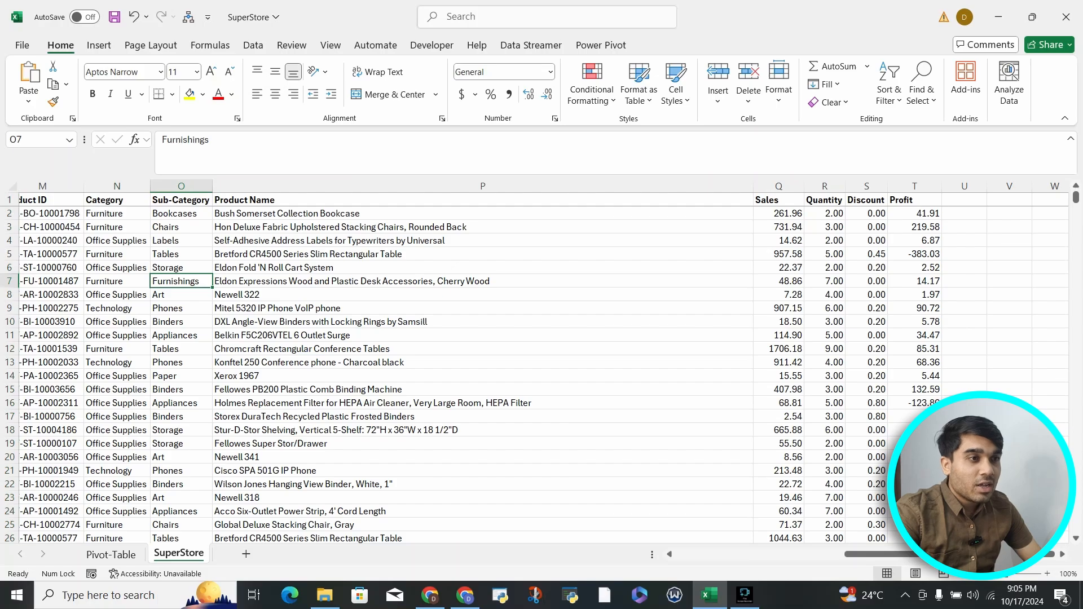
pyautogui.click(99, 45)
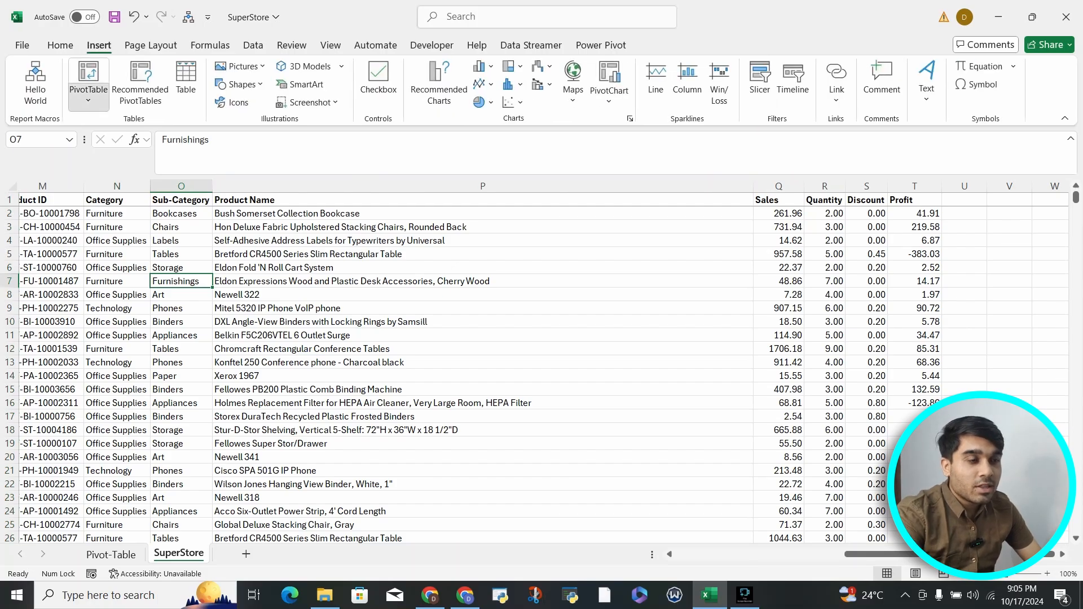
pyautogui.click(88, 76)
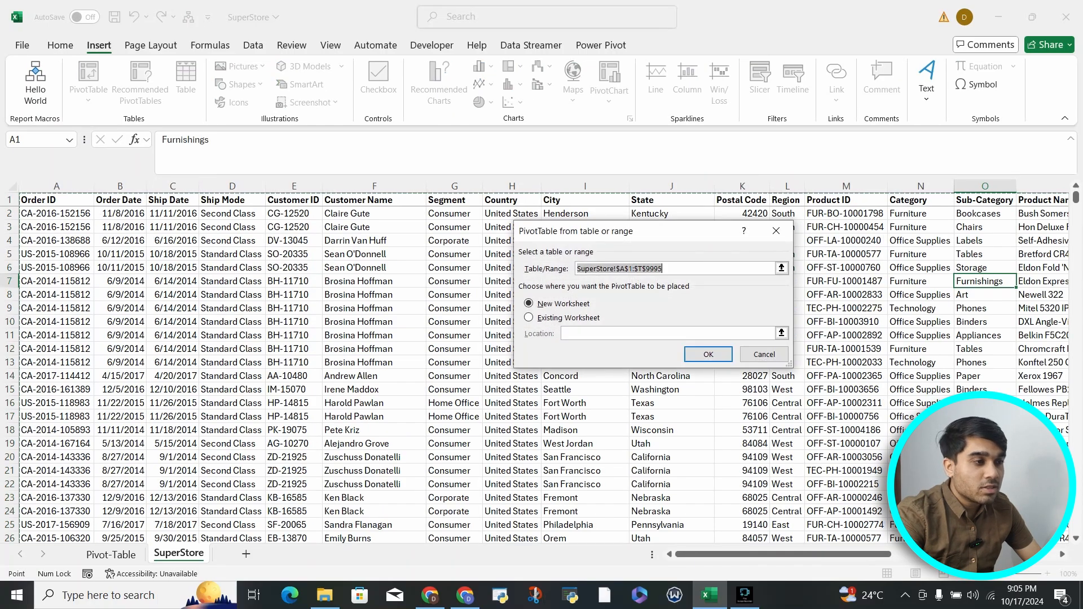
pyautogui.click(528, 318)
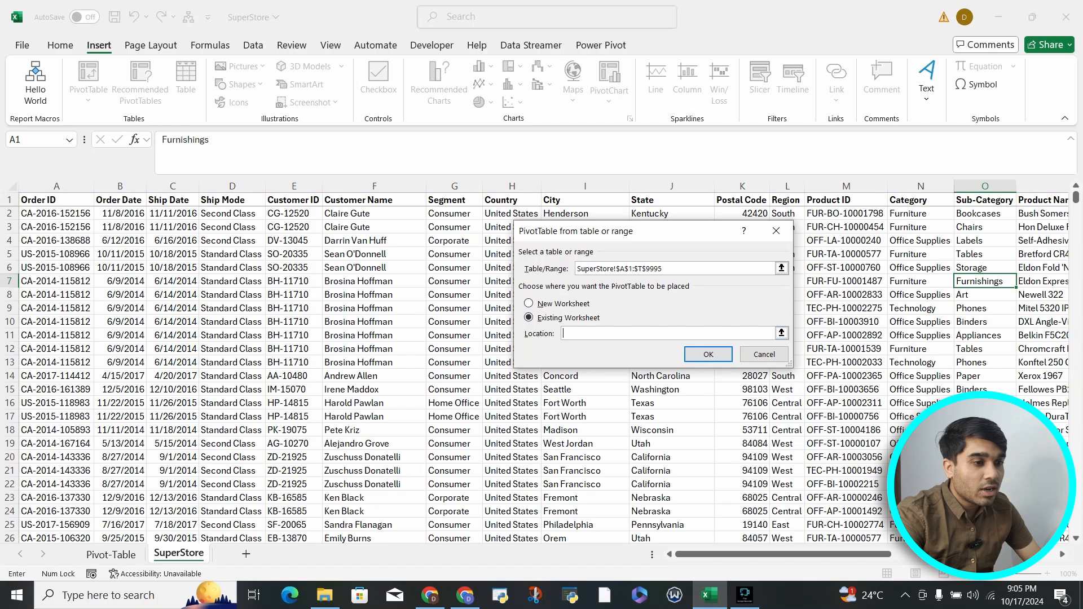
pyautogui.click(111, 555)
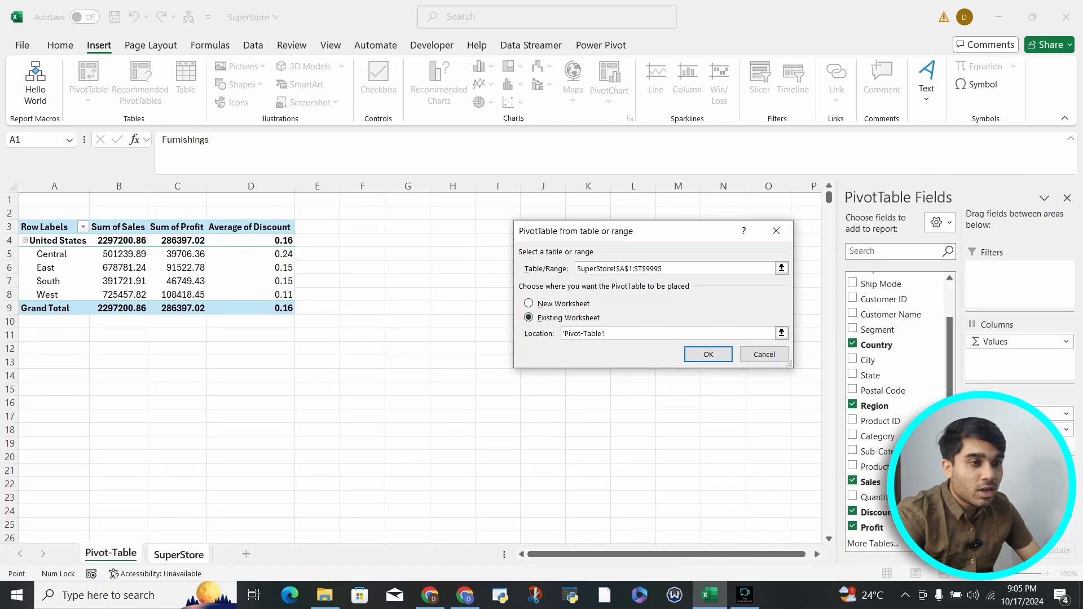
pyautogui.click(54, 336)
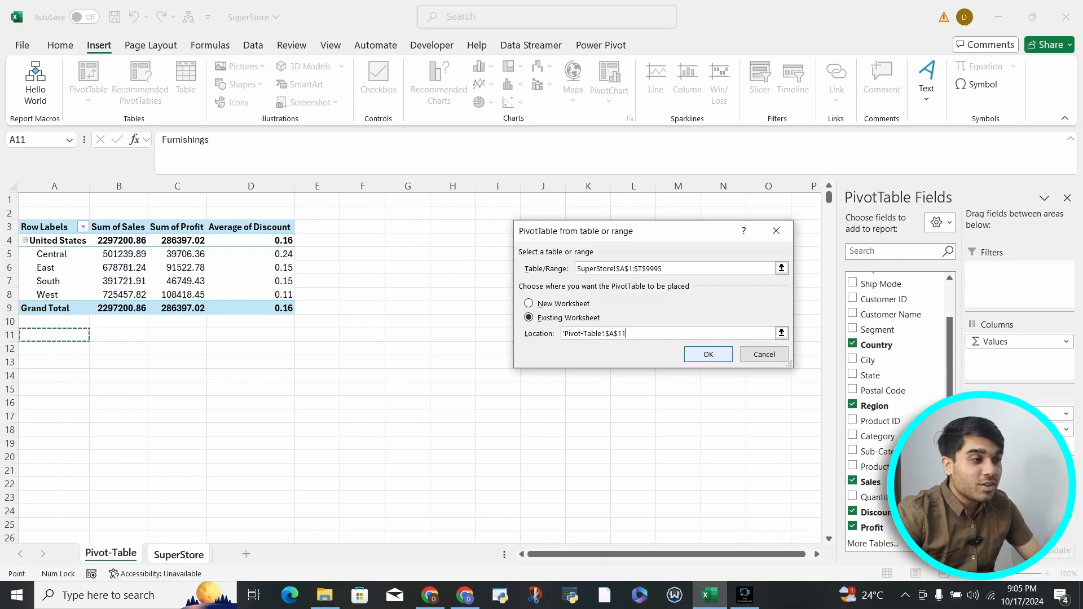
pyautogui.press('Return')
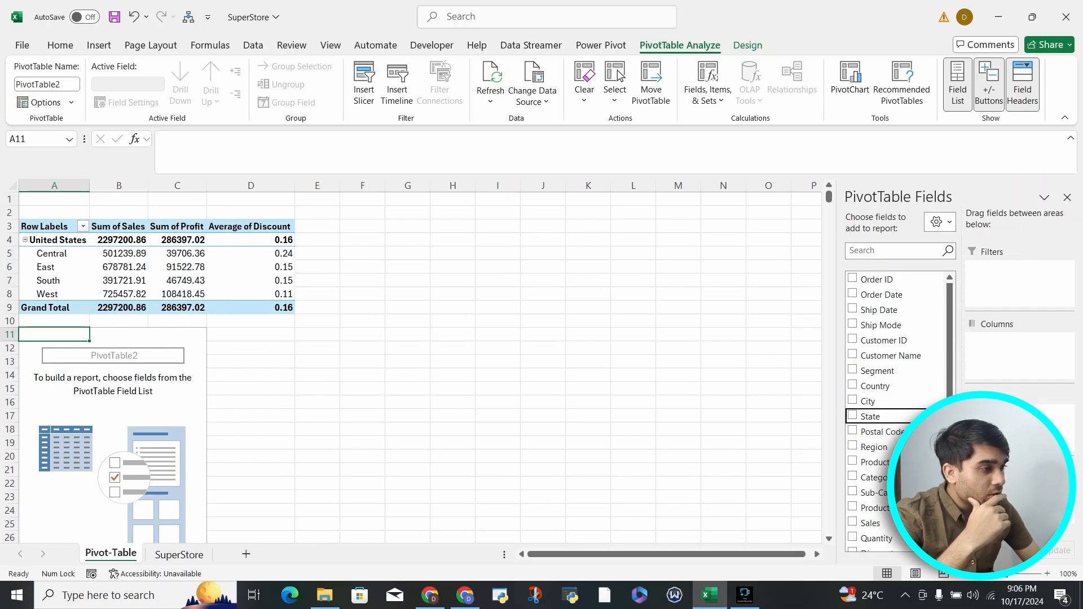
# Build the second PivotTable with State as rows and the sums of Sales and Quantity as values
pyautogui.click(852, 416)
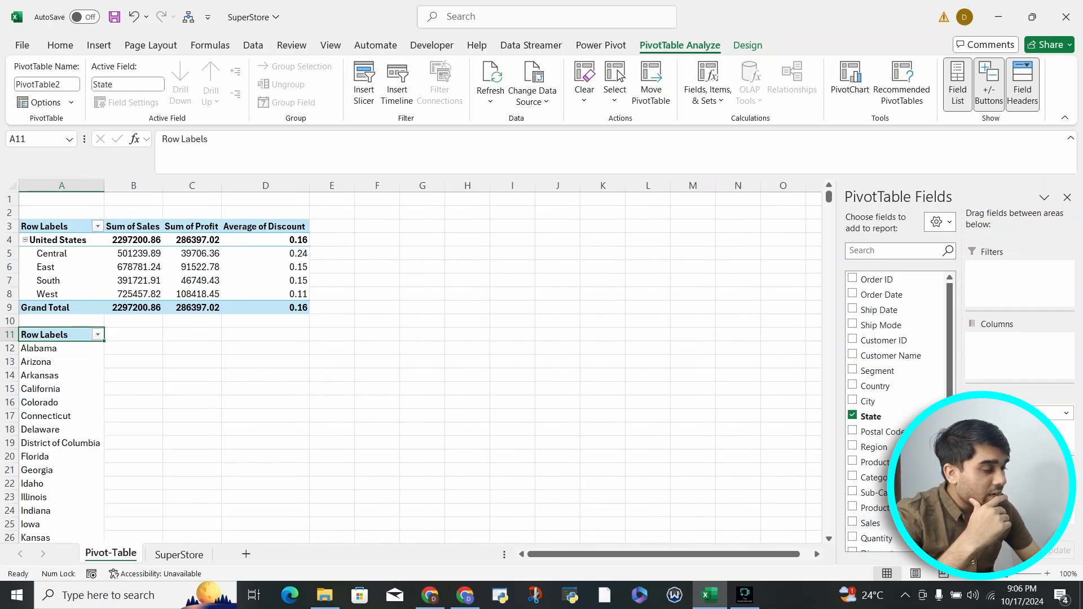
pyautogui.click(853, 522)
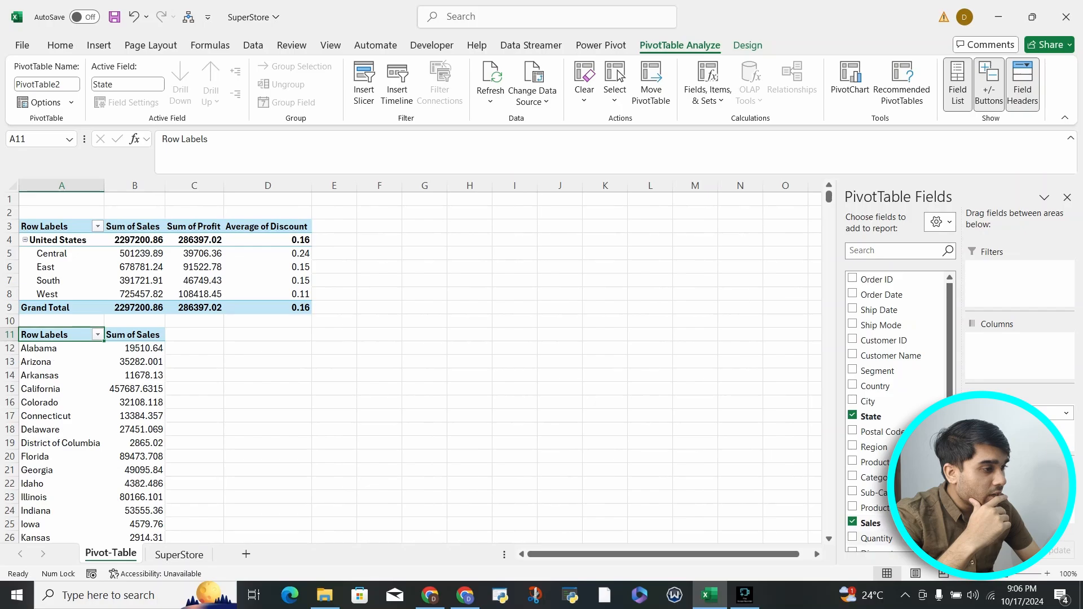
pyautogui.click(852, 537)
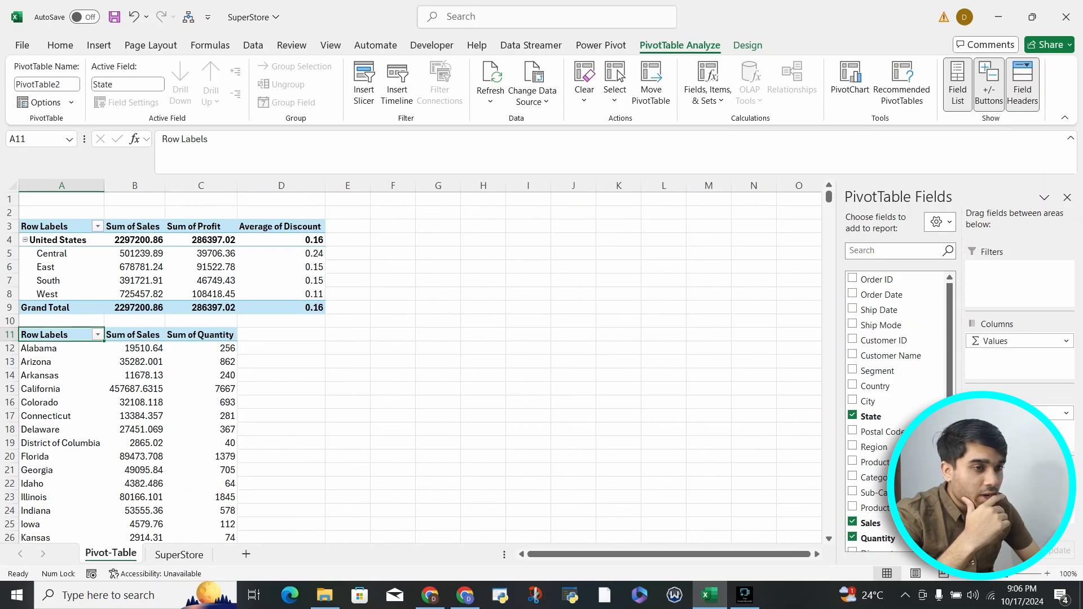
pyautogui.scroll(-5, 169, 361)
pyautogui.scroll(5, 170, 361)
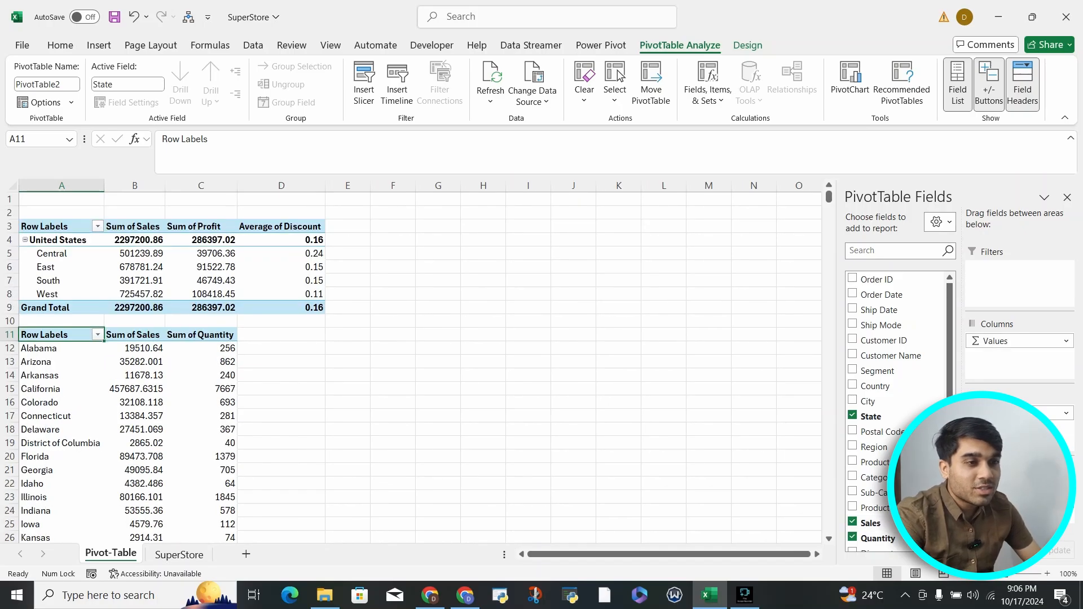
# Review the row label filter options for Country and Region in the first PivotTable and the row label filter of the second
pyautogui.hotkey('alt', 'Down')
pyautogui.press('Escape')
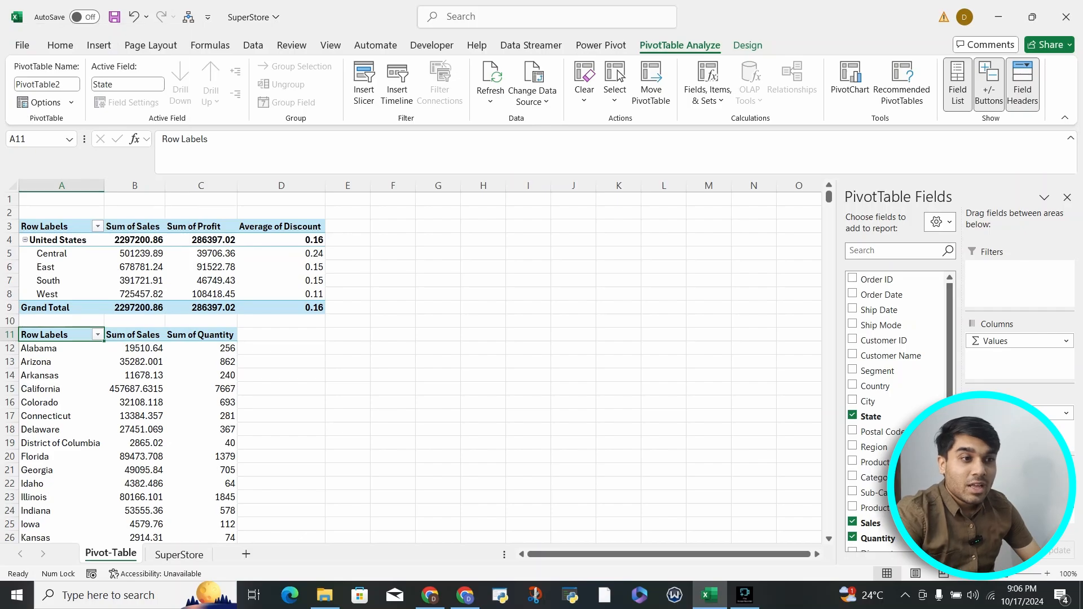
pyautogui.hotkey('alt', 'Down')
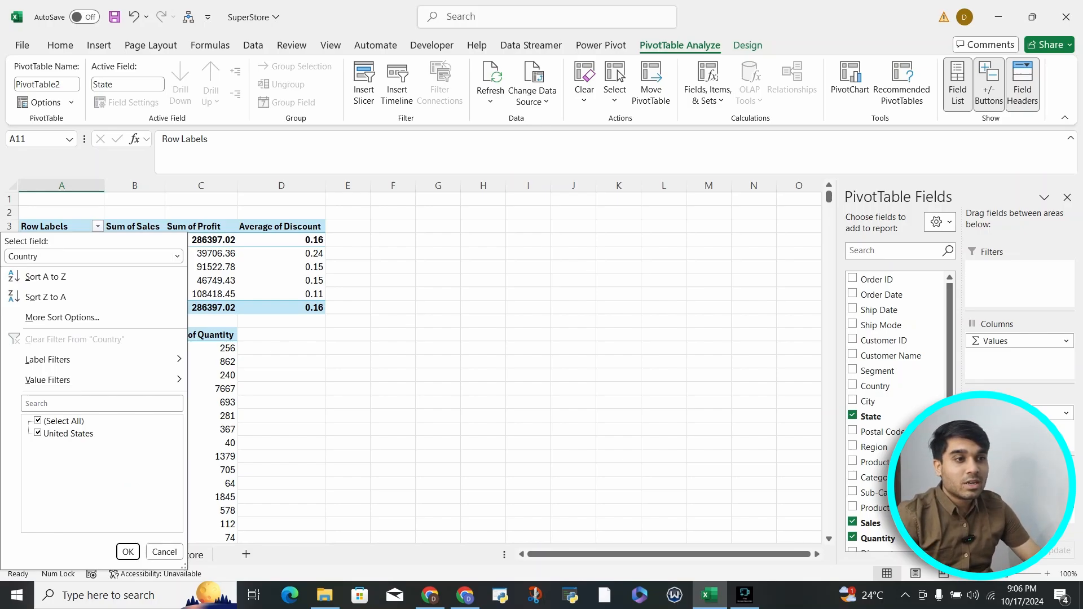
pyautogui.click(177, 256)
pyautogui.click(20, 284)
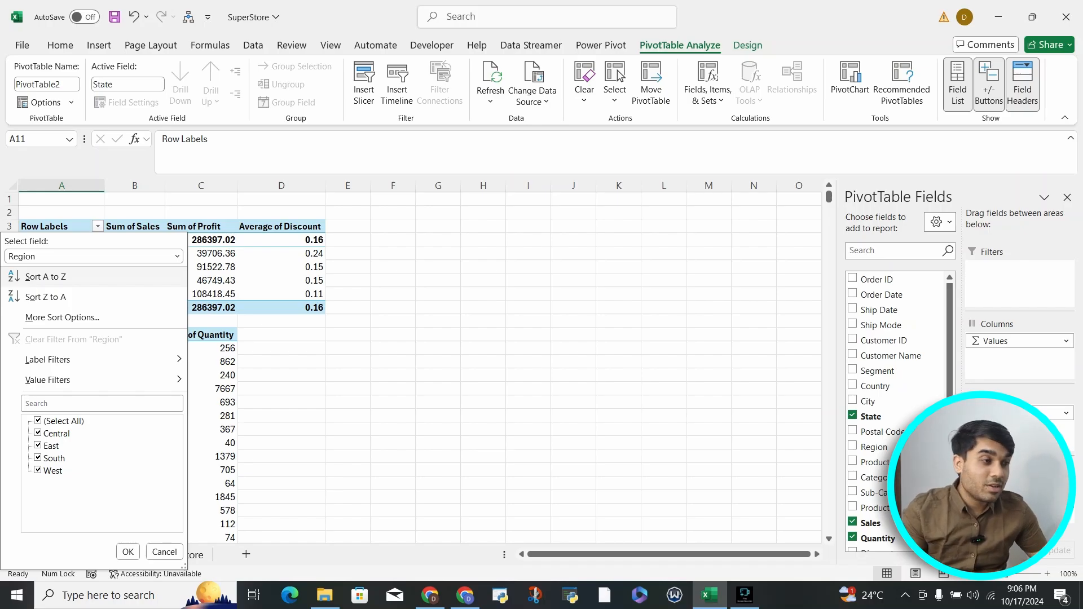
pyautogui.click(129, 552)
pyautogui.moveTo(281, 307); pyautogui.dragTo(45, 226)
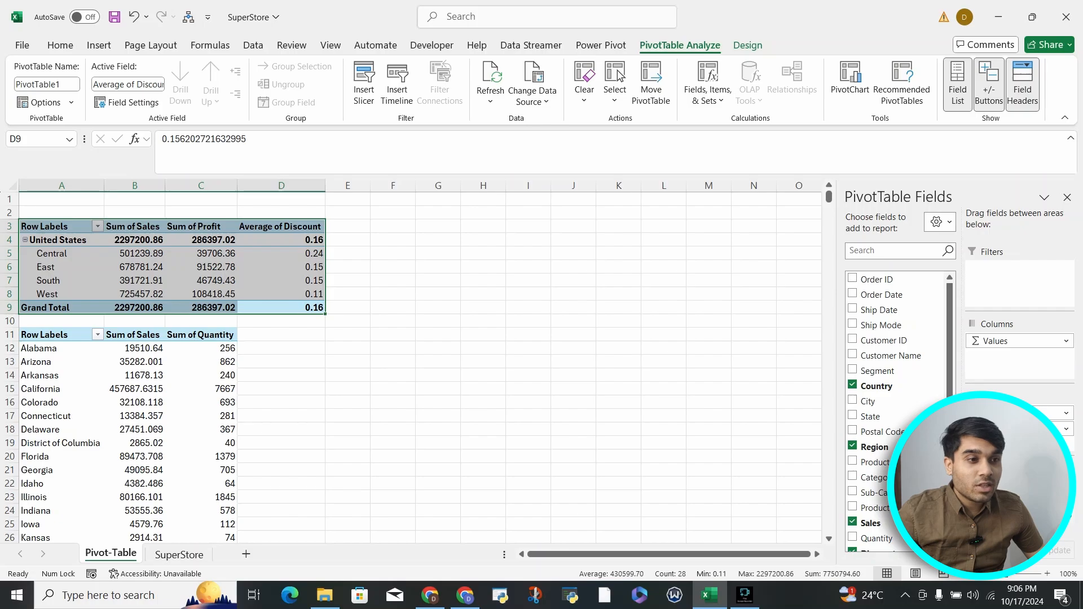
pyautogui.click(97, 335)
pyautogui.click(98, 335)
# Remove Country and Region from the rows of the first PivotTable
pyautogui.click(62, 240)
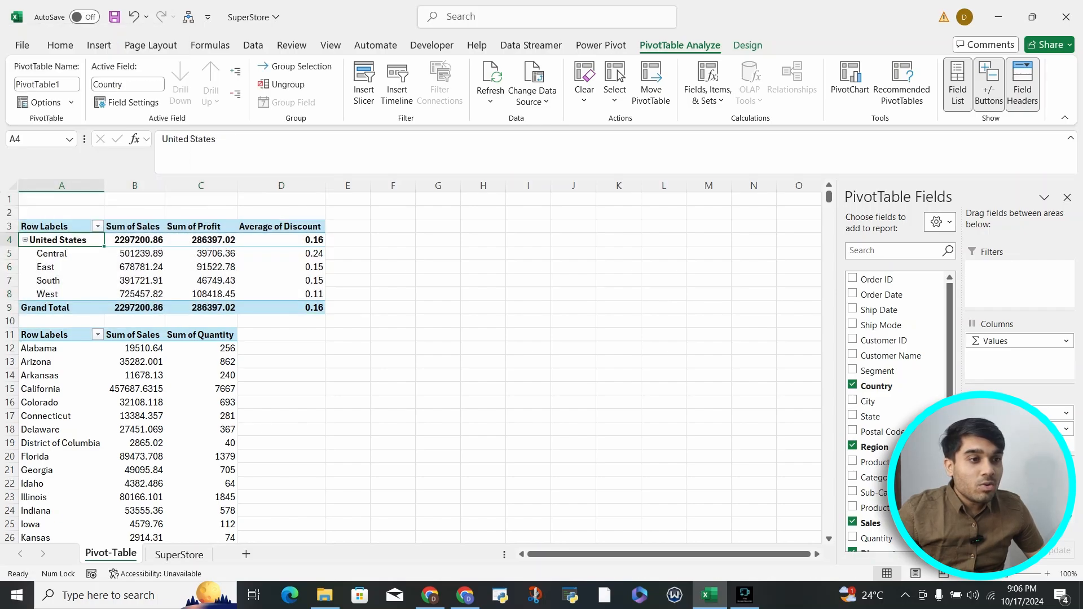
pyautogui.moveTo(1016, 413); pyautogui.dragTo(733, 372)
pyautogui.moveTo(1016, 414); pyautogui.dragTo(926, 440)
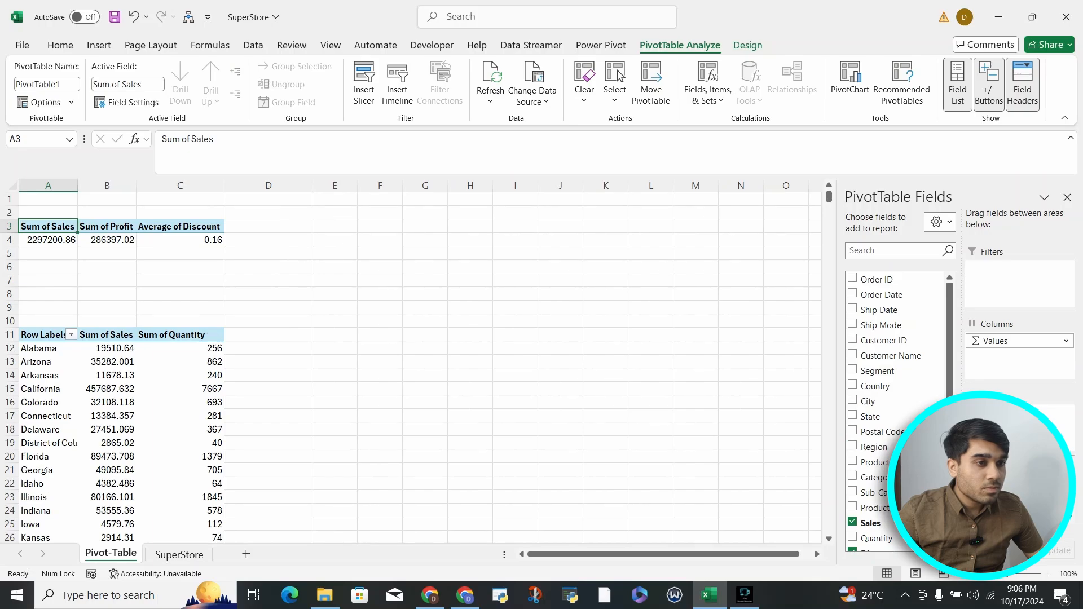
# Put Country and Region back as rows in the first PivotTable
pyautogui.click(43, 335)
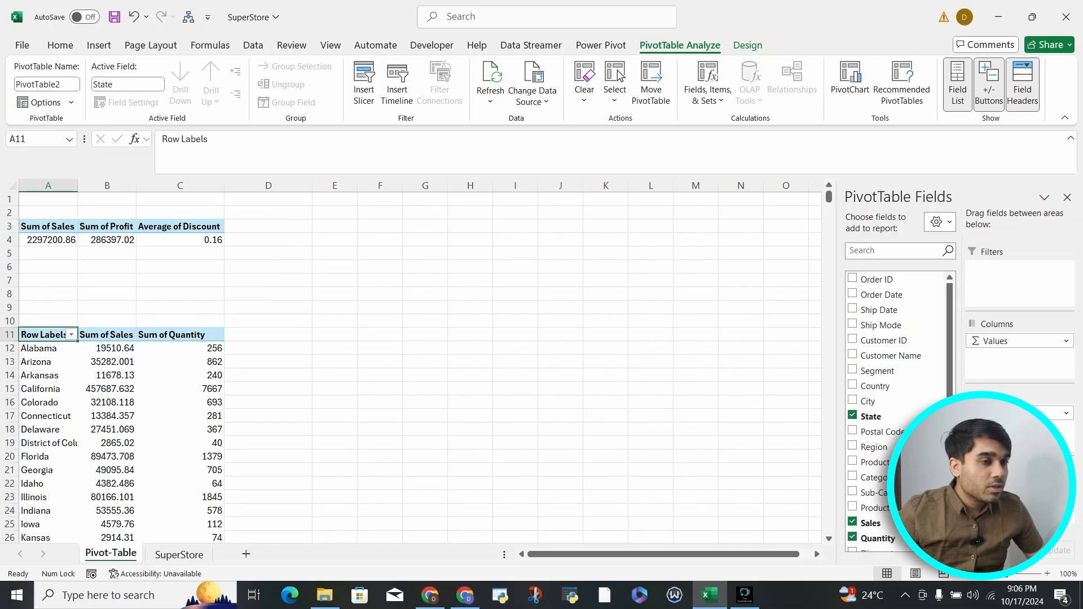
pyautogui.click(47, 227)
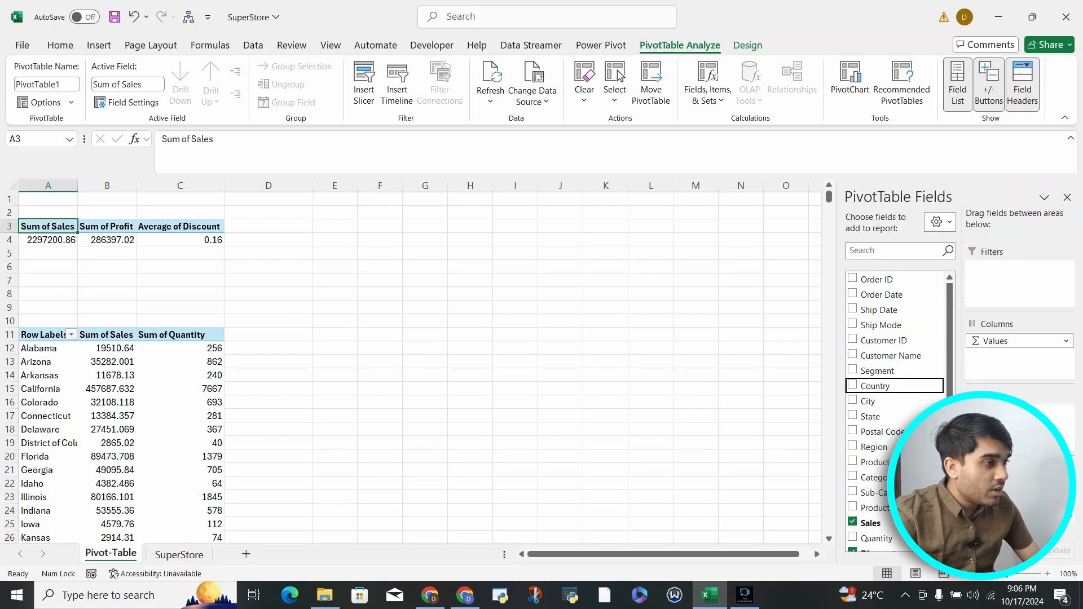
pyautogui.click(853, 386)
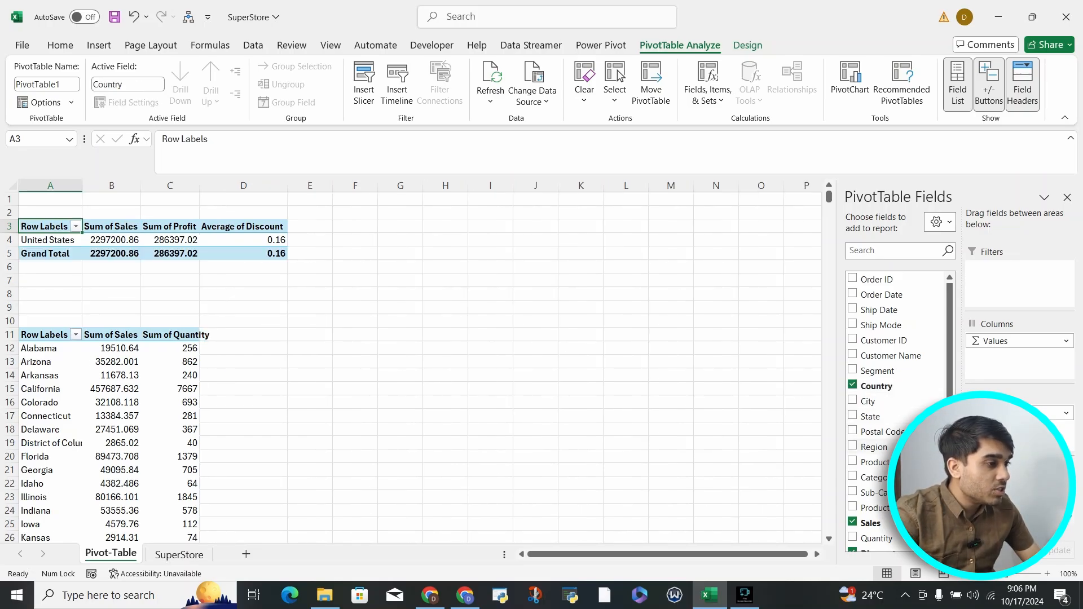
pyautogui.click(853, 447)
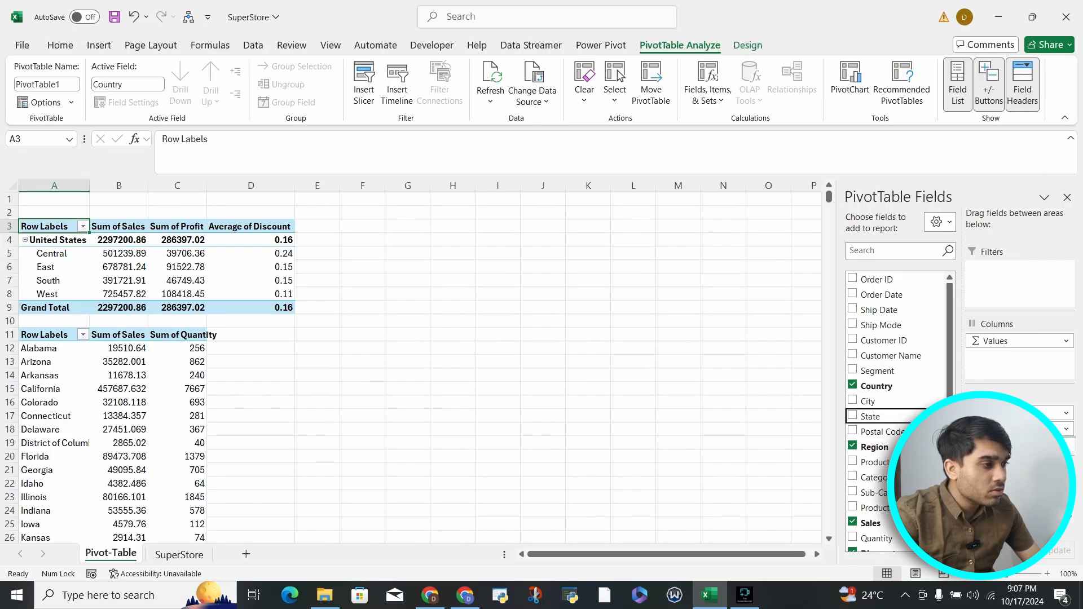
# Remove State from the rows of the second PivotTable
pyautogui.scroll(-9, 421, 366)
pyautogui.scroll(9, 421, 367)
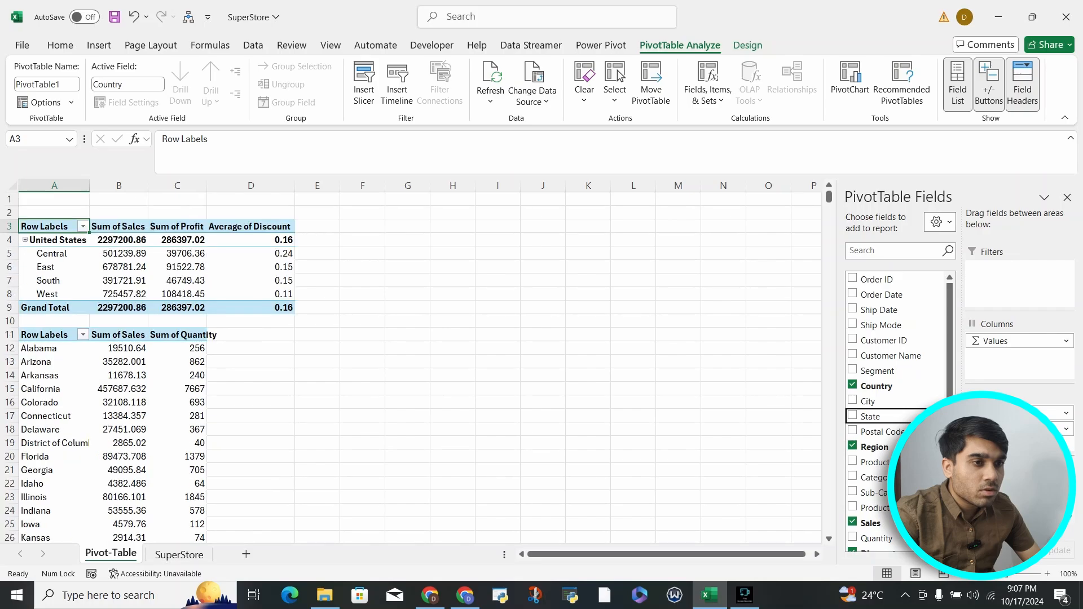
pyautogui.click(51, 335)
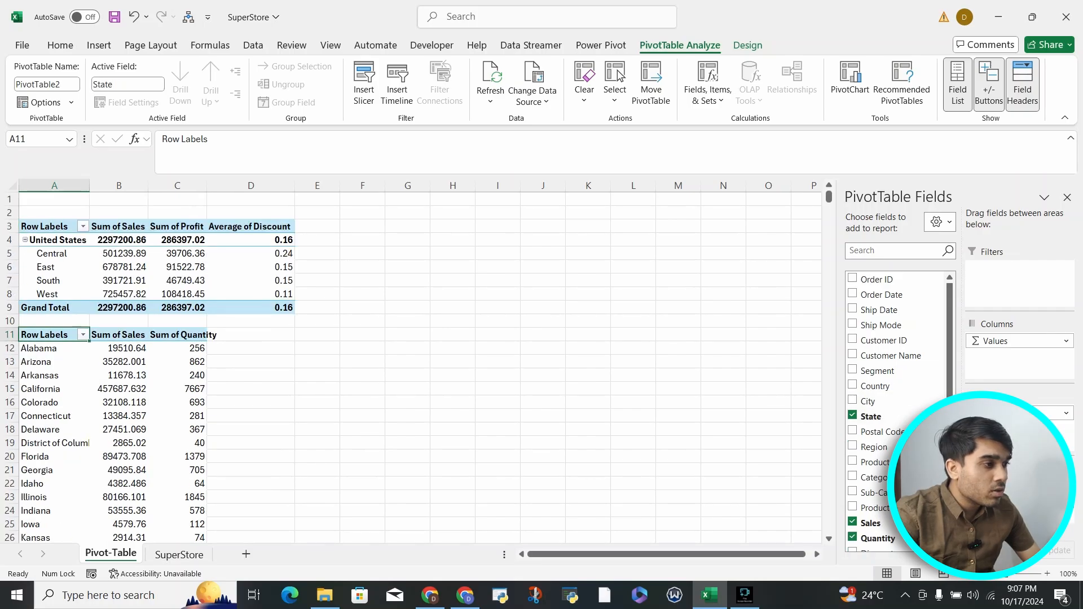
pyautogui.click(880, 416)
# Take Average of Discount, Region and Country out of the first PivotTable, leaving the sums of Sales and Profit
pyautogui.click(42, 227)
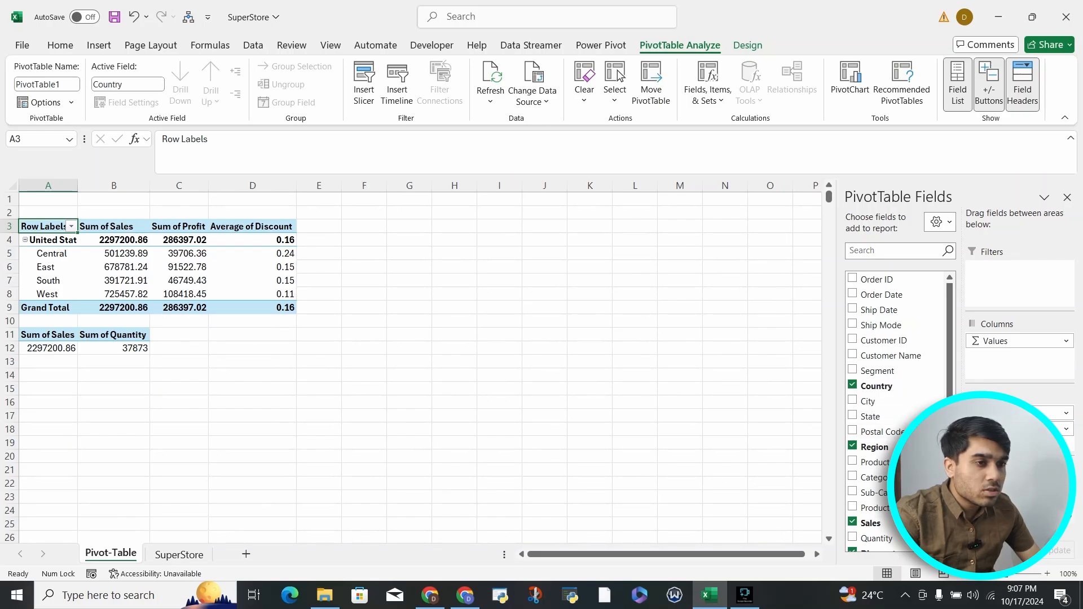
pyautogui.moveTo(1010, 517); pyautogui.dragTo(925, 485)
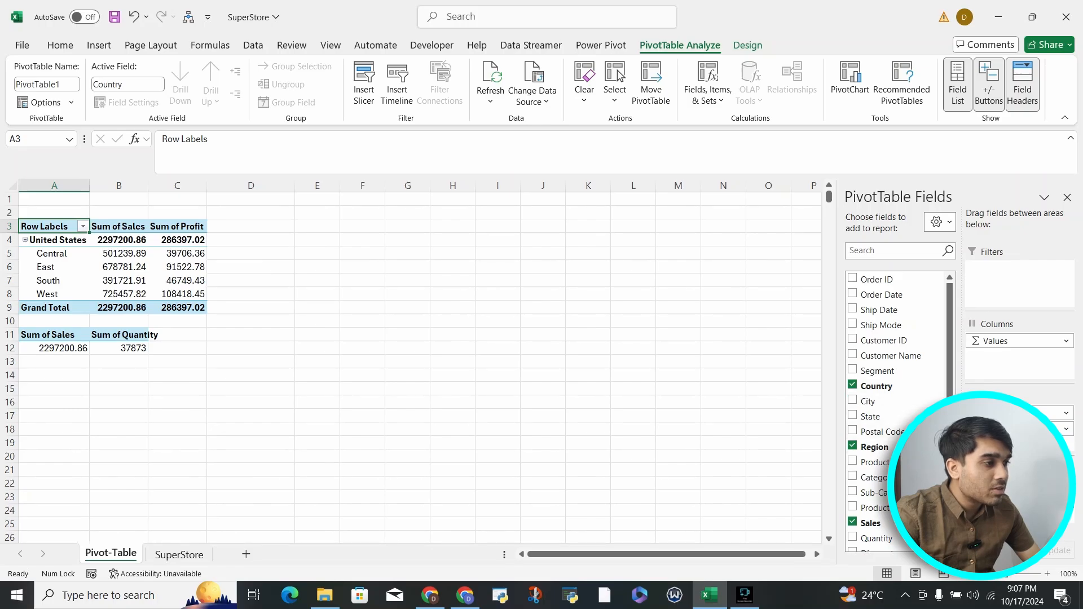
pyautogui.moveTo(1010, 429); pyautogui.dragTo(926, 469)
pyautogui.moveTo(1010, 414); pyautogui.dragTo(926, 469)
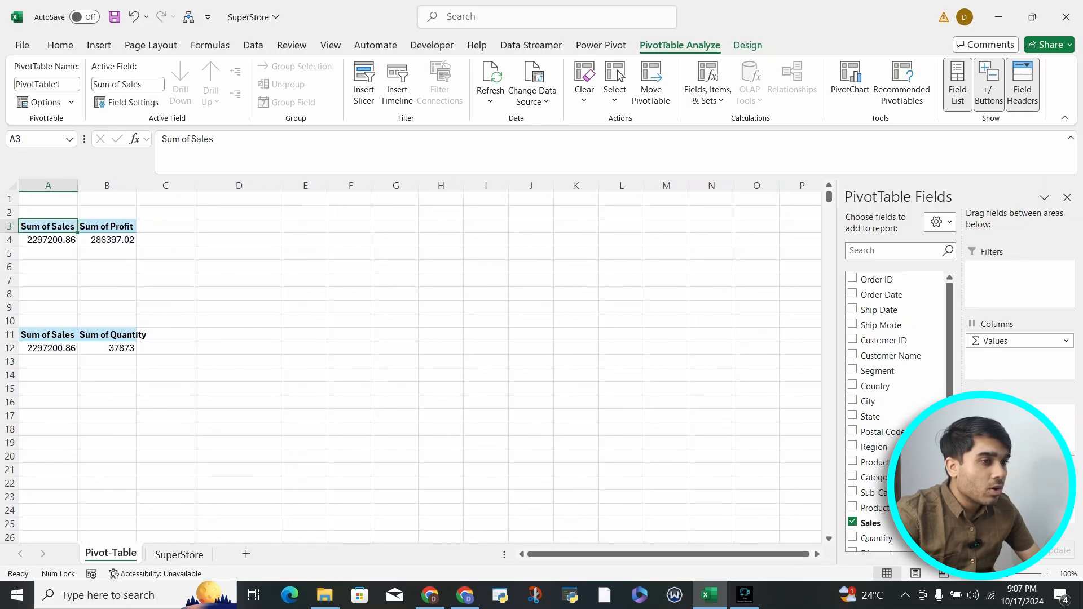
pyautogui.click(239, 254)
pyautogui.moveTo(48, 226); pyautogui.dragTo(48, 241)
pyautogui.click(107, 268)
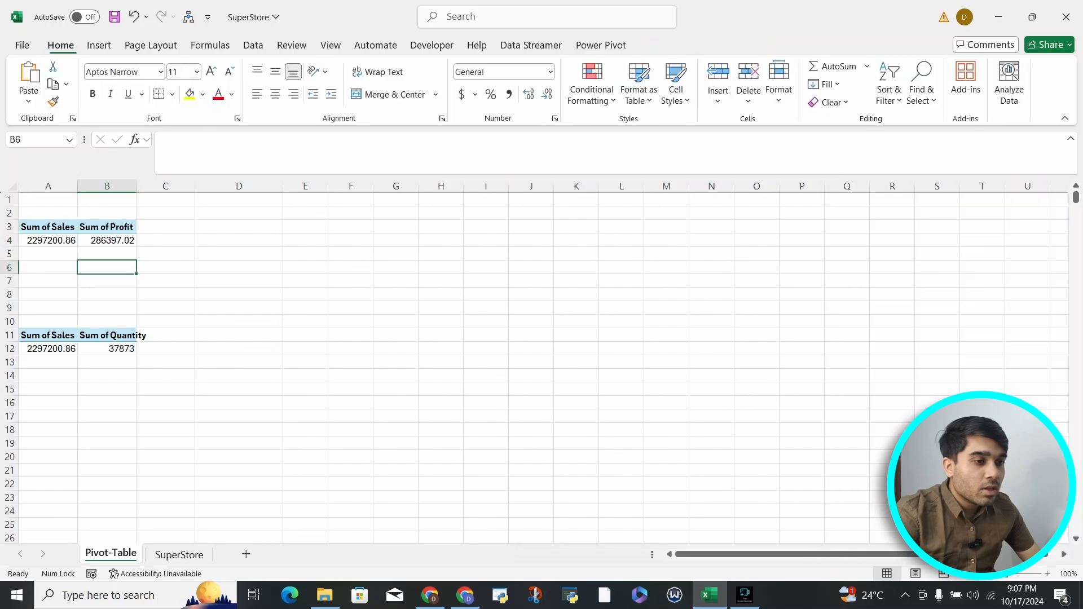
# Create a new PivotTable on a new worksheet from the SuperStore data range A1:T9995
pyautogui.click(179, 555)
pyautogui.click(120, 281)
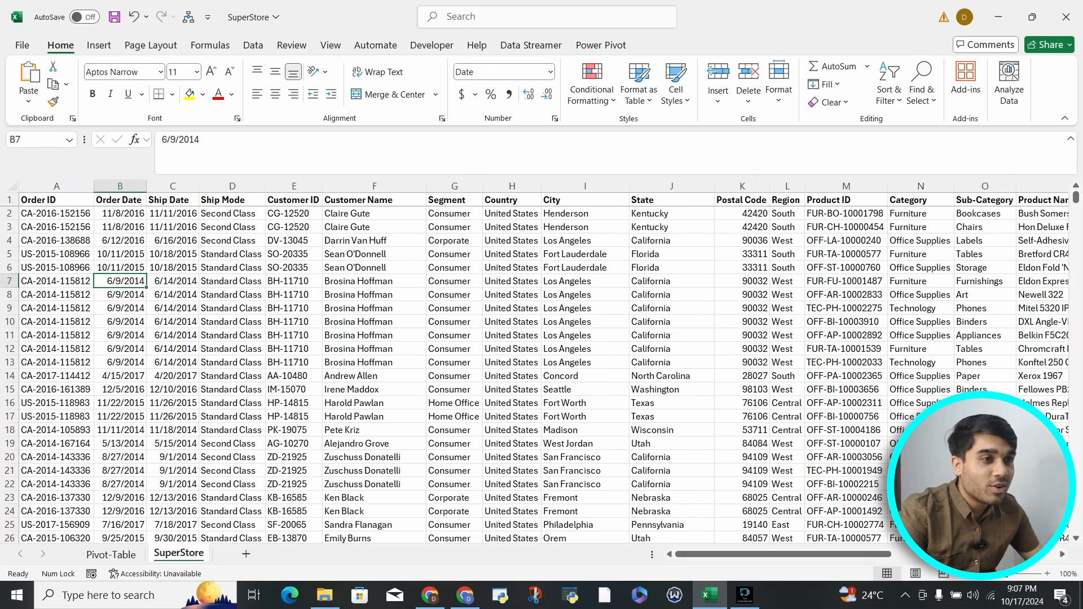
pyautogui.click(56, 200)
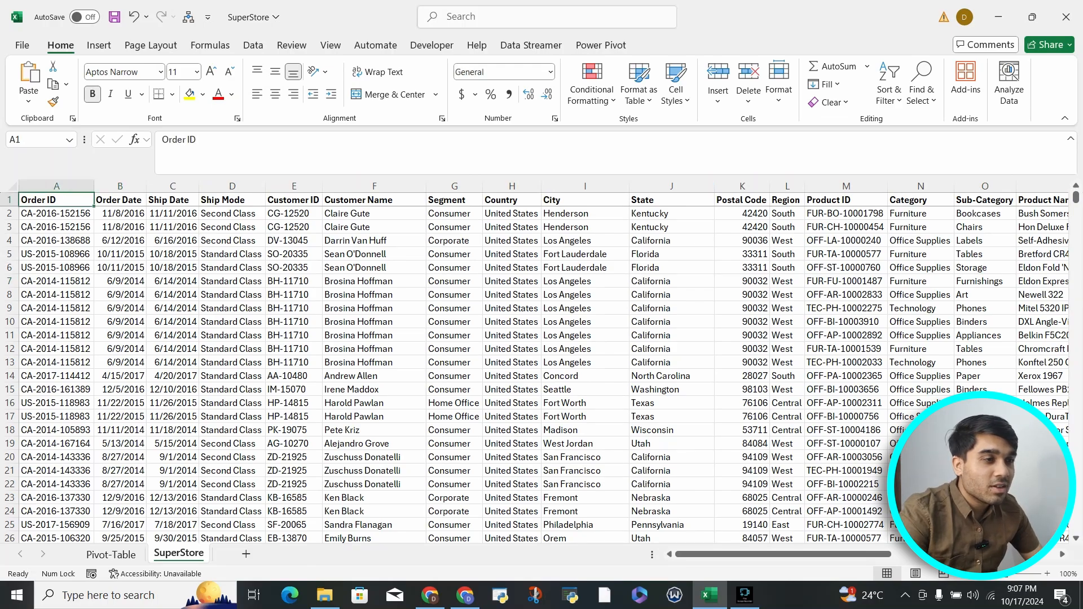
pyautogui.click(99, 45)
pyautogui.click(89, 97)
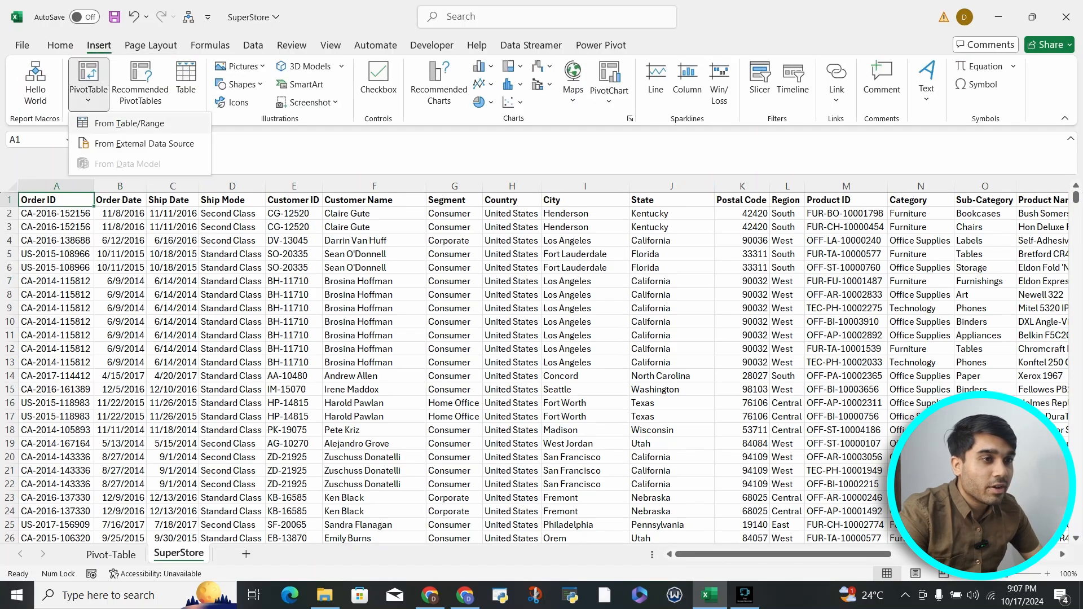
pyautogui.click(128, 123)
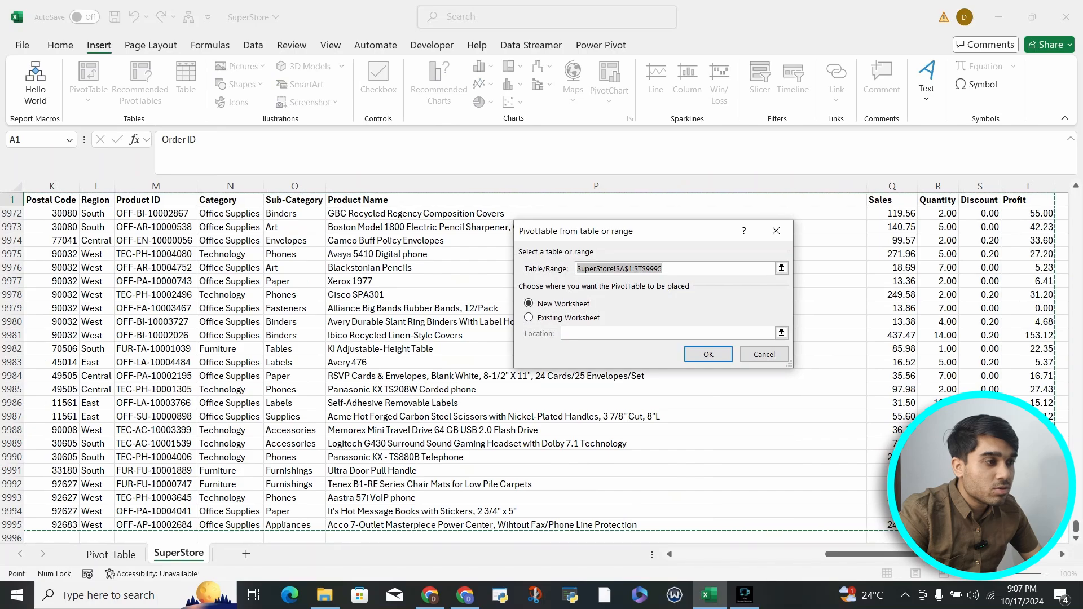
pyautogui.press('Return')
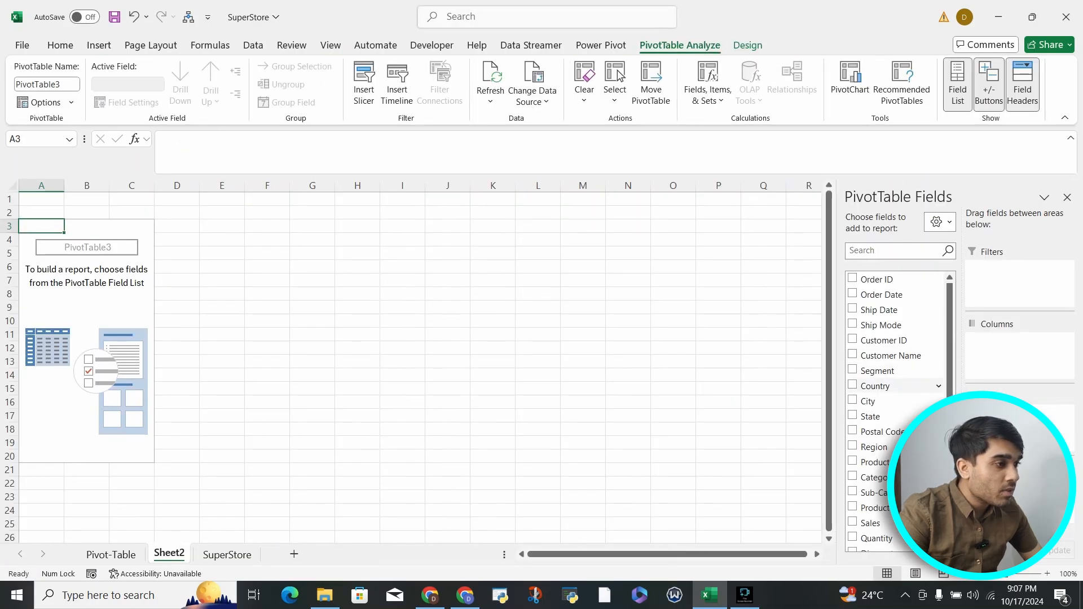
# Add Country, Region and State as nested rows of the new PivotTable, trying City as well and removing it again
pyautogui.click(897, 386)
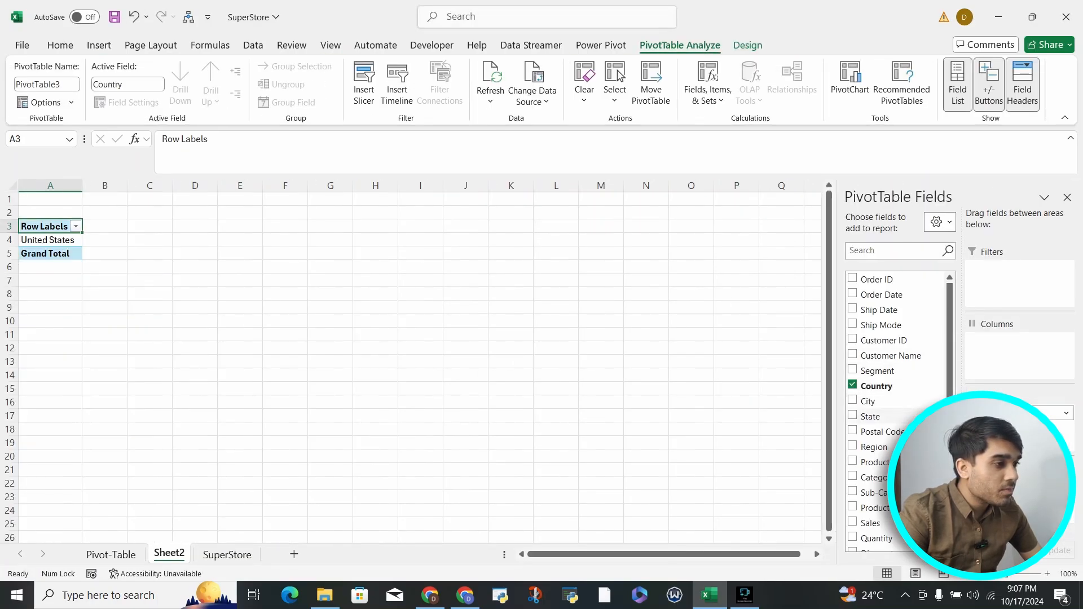
pyautogui.click(875, 447)
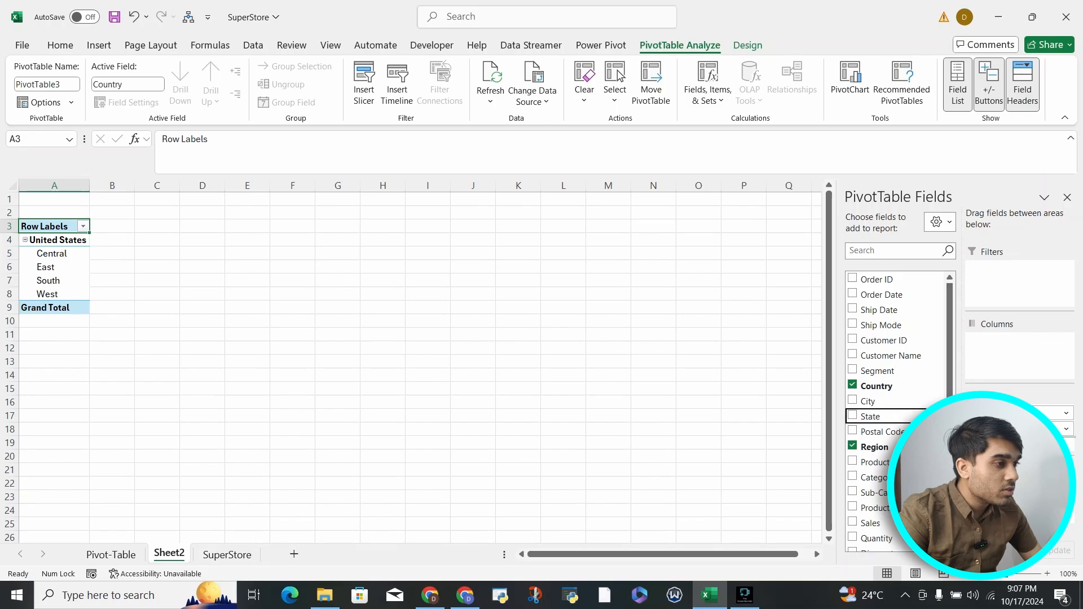
pyautogui.click(870, 417)
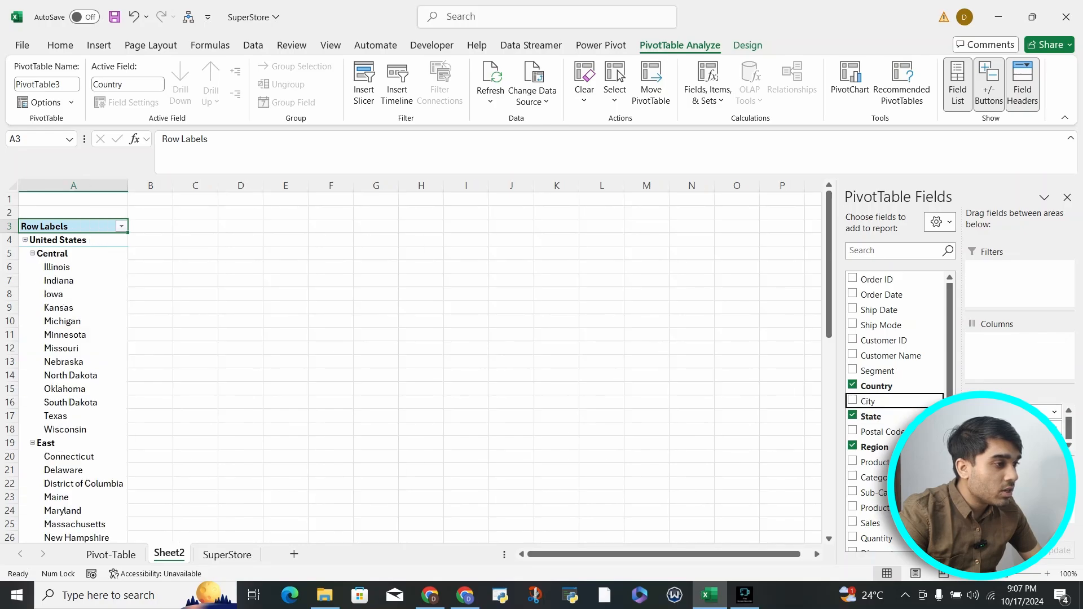
pyautogui.click(869, 401)
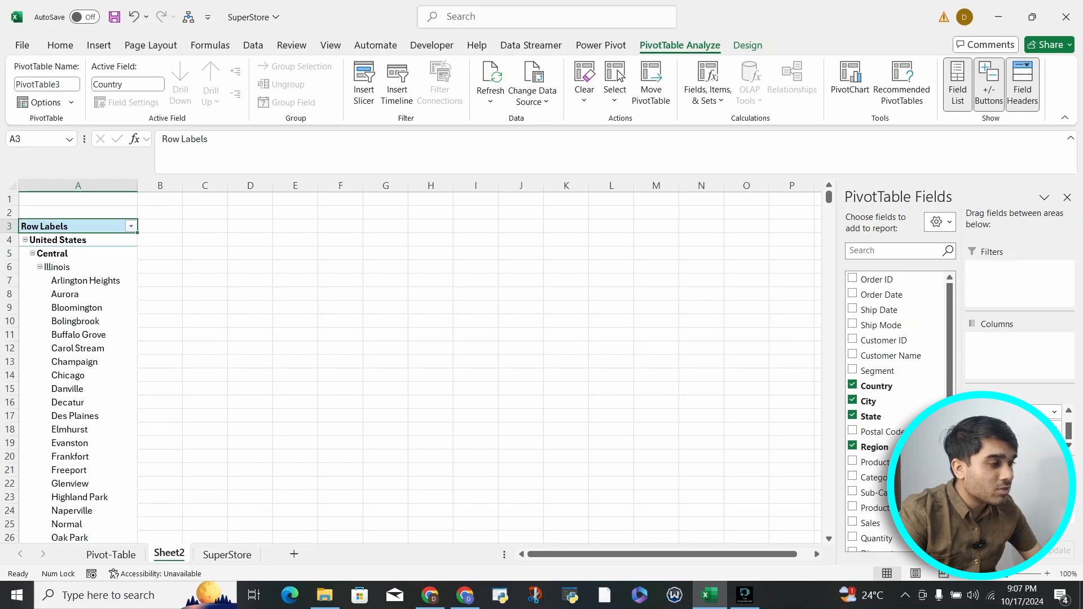
pyautogui.click(853, 400)
# Add the sums of Sales and Profit as values in the new PivotTable
pyautogui.scroll(-1, 897, 406)
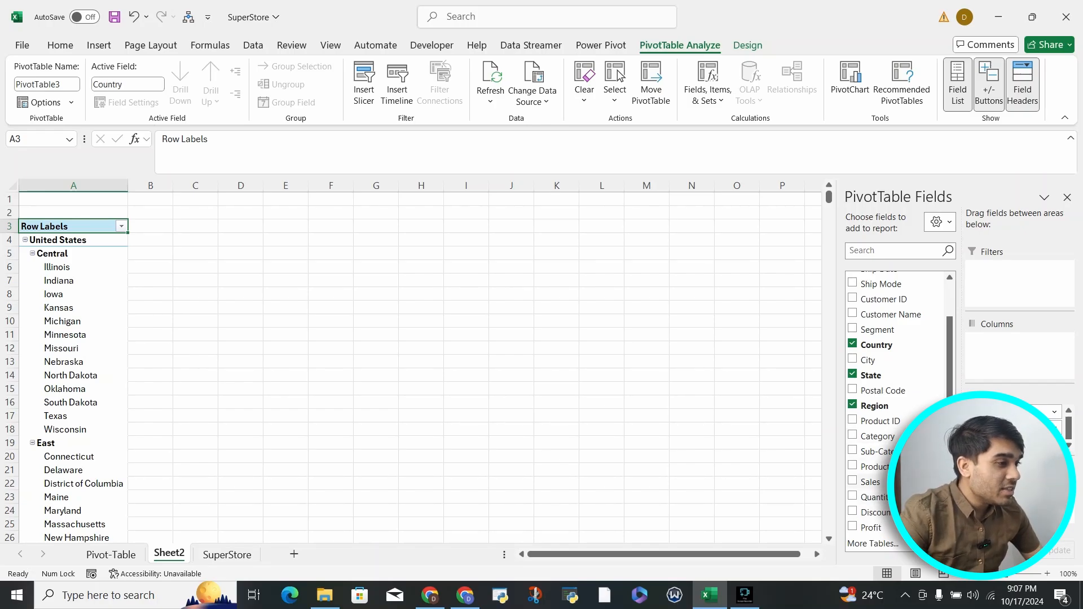
pyautogui.click(853, 482)
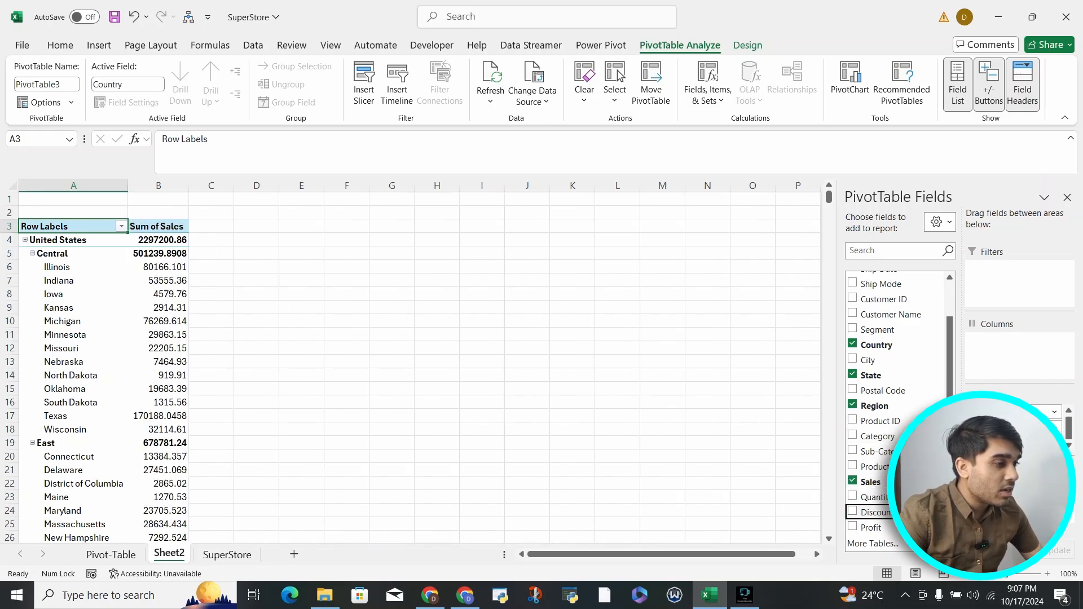
pyautogui.click(853, 527)
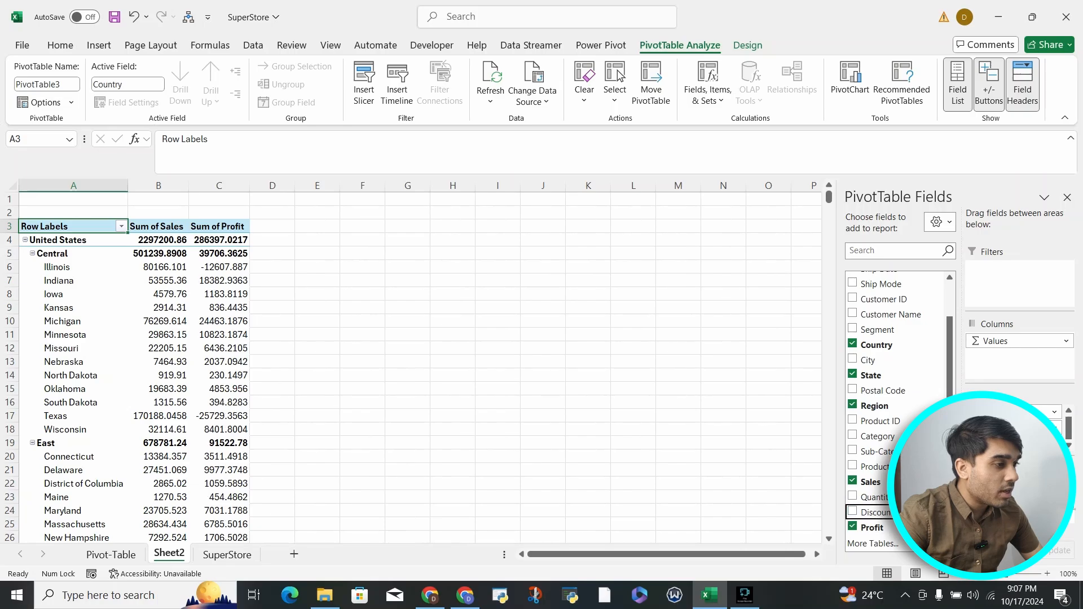
# Add Discount to the PivotTable values and summarize it by Average
pyautogui.click(852, 512)
pyautogui.click(1016, 340)
pyautogui.click(1016, 449)
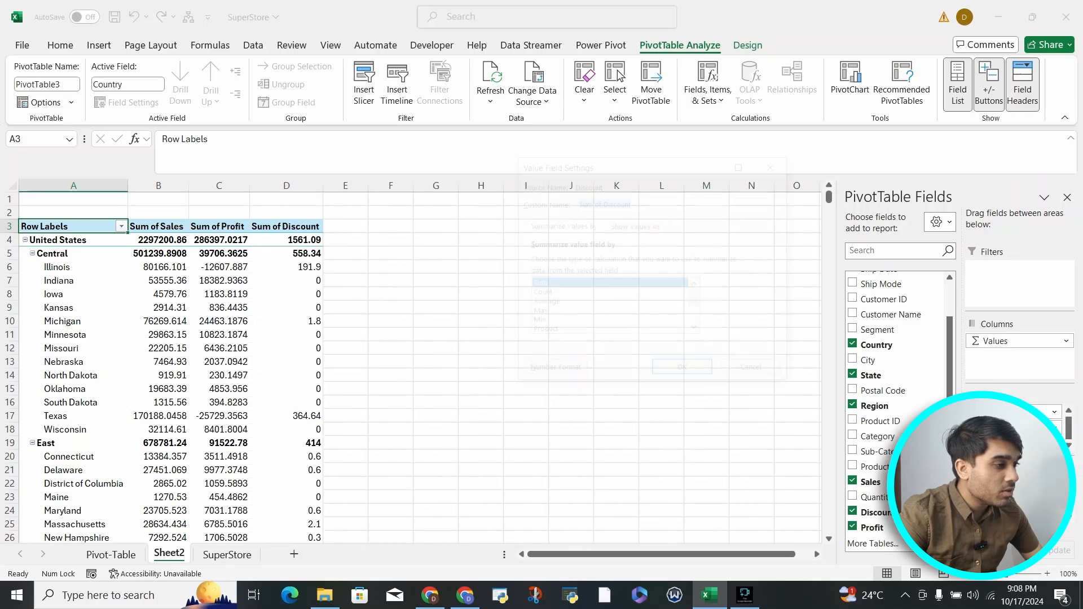
pyautogui.click(543, 303)
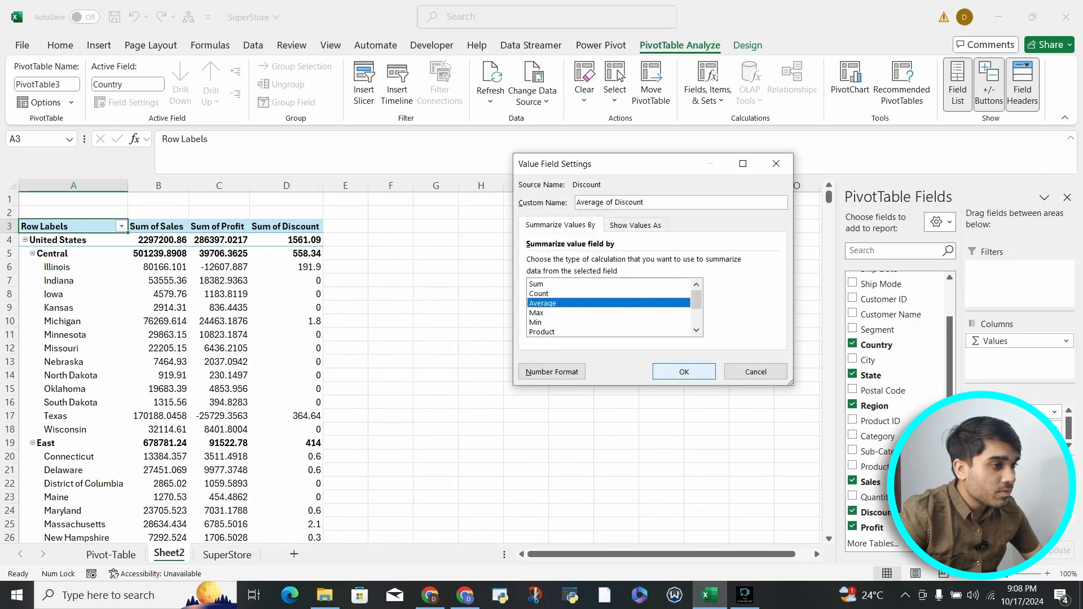
pyautogui.click(684, 371)
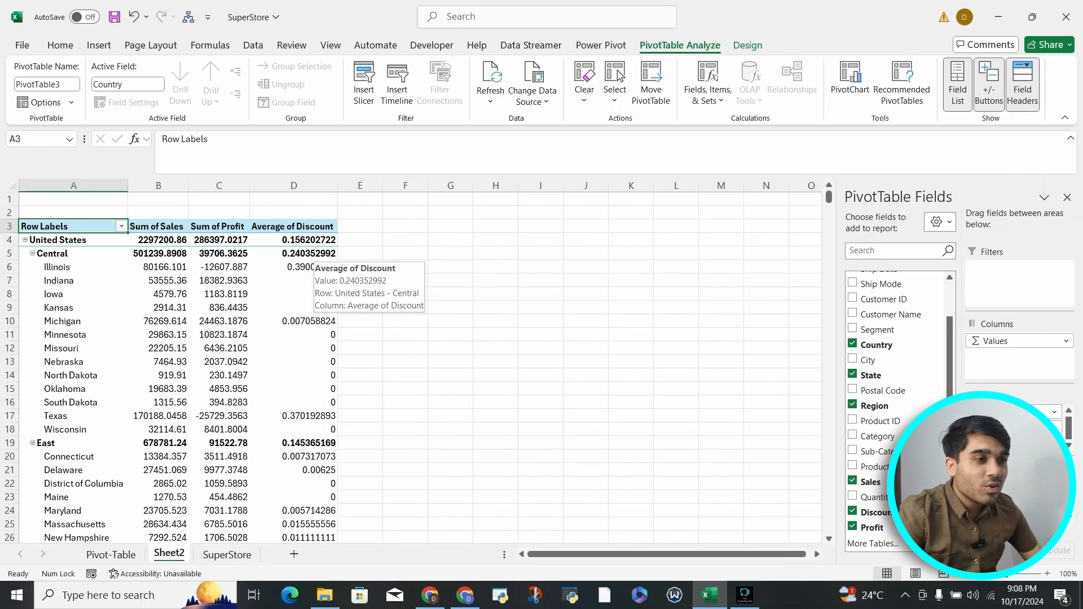
# Format the whole Sum of Sales and Sum of Profit columns with two decimal places
pyautogui.click(309, 254)
pyautogui.click(305, 267)
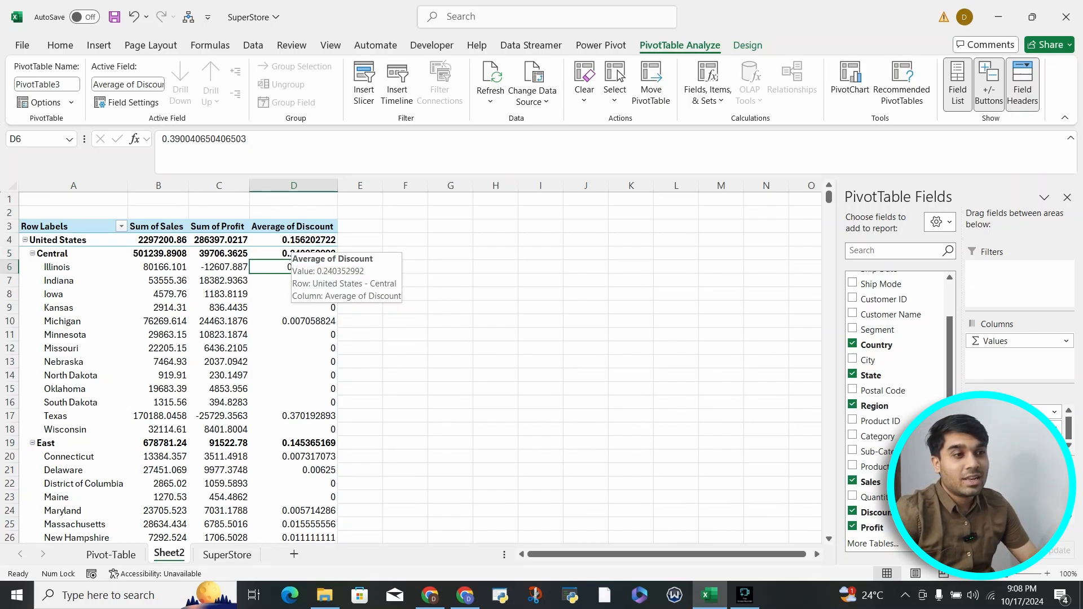
pyautogui.moveTo(169, 239); pyautogui.dragTo(299, 239)
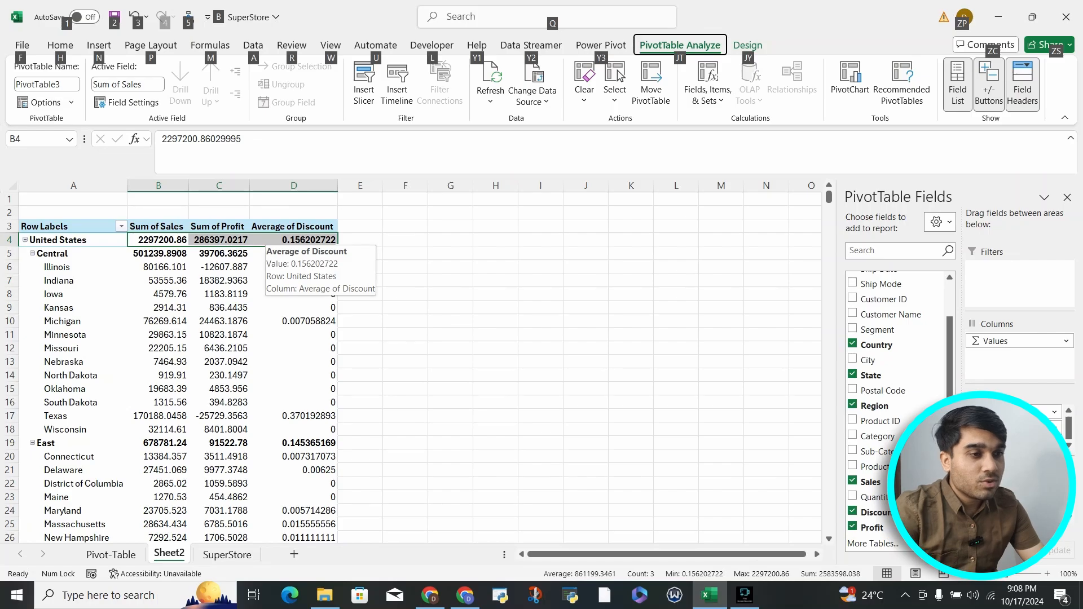
pyautogui.click(73, 240)
pyautogui.moveTo(158, 240); pyautogui.dragTo(220, 240)
pyautogui.hotkey('ctrl', 'shift', 'Down')
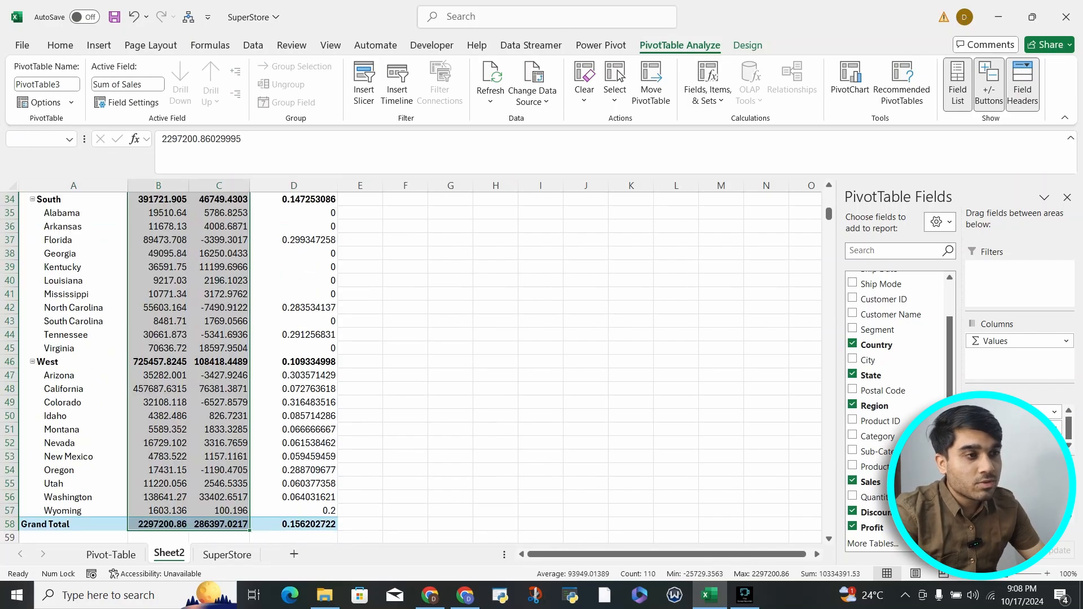
pyautogui.click(60, 45)
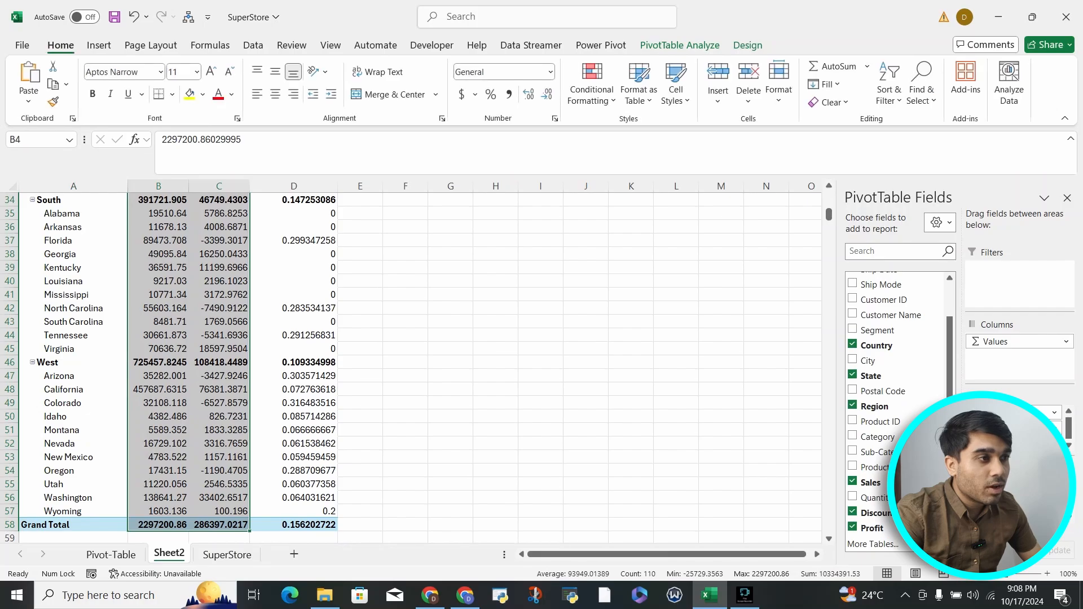
pyautogui.click(547, 94)
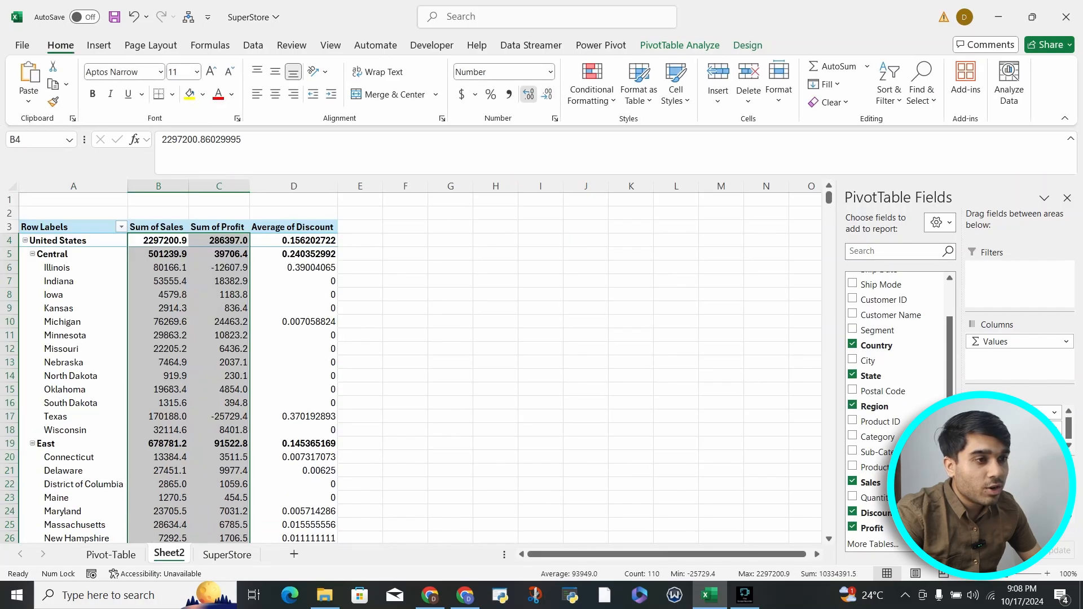
pyautogui.click(528, 94)
# Format the whole Average of Discount column as a percentage with two decimal places
pyautogui.click(293, 240)
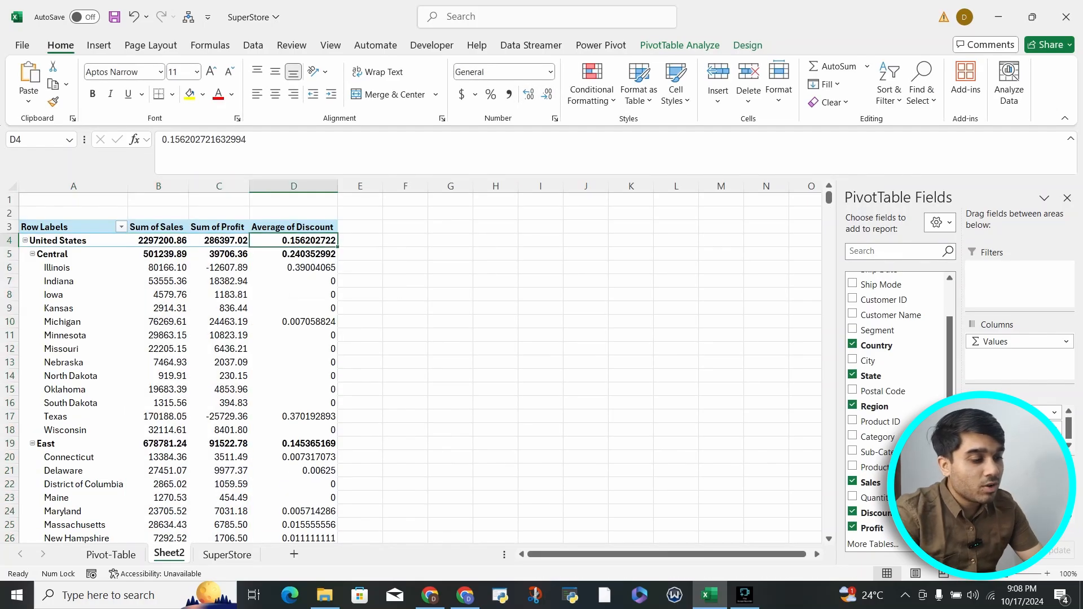
pyautogui.hotkey('ctrl', 'shift', 'Down')
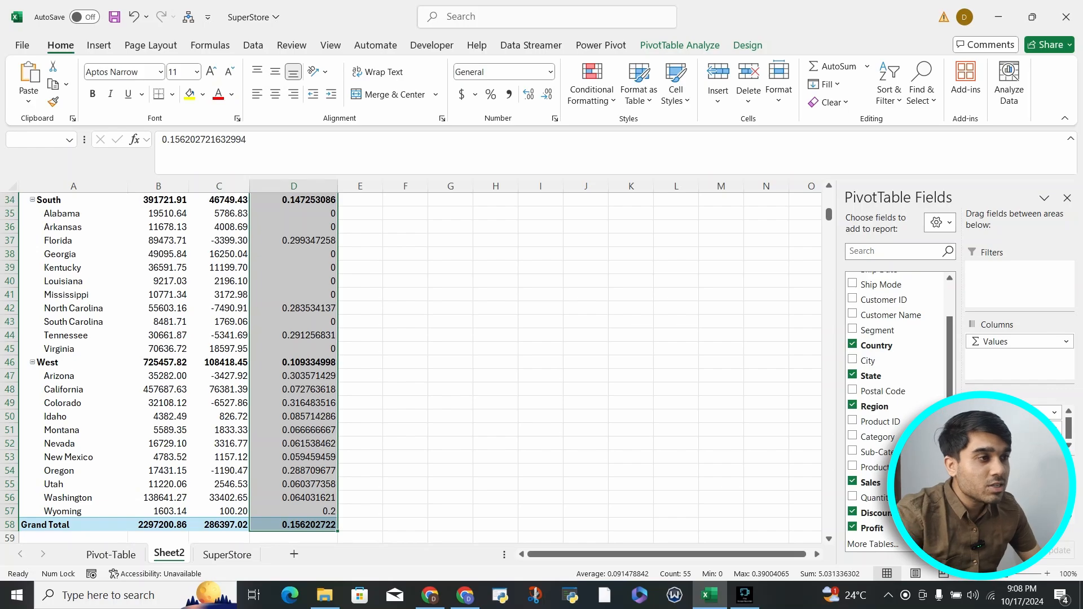
pyautogui.hotkey('ctrl', 'shift', '5')
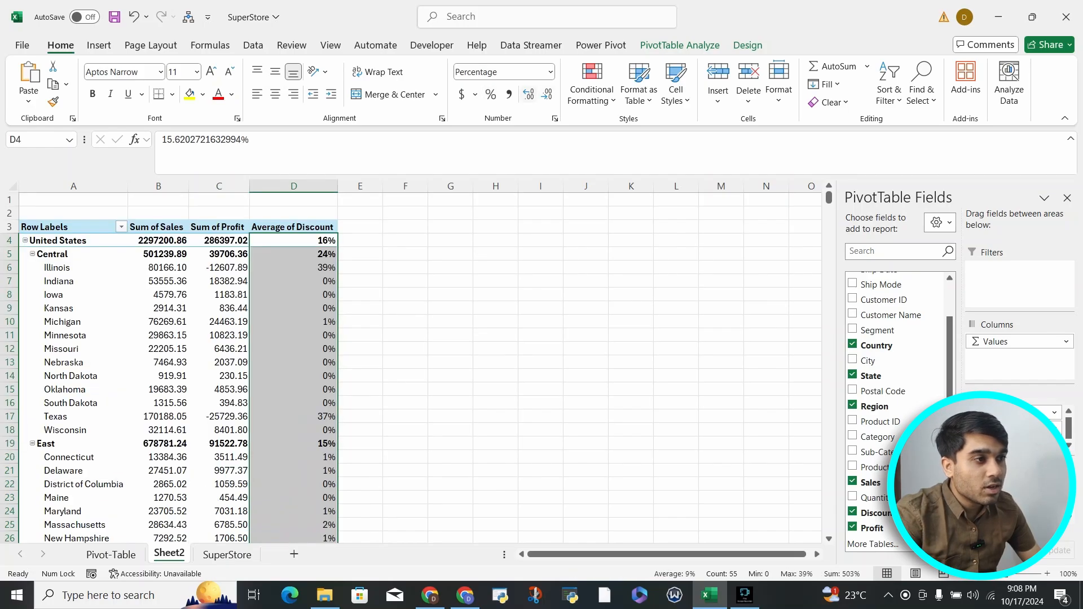
pyautogui.click(529, 94)
pyautogui.click(529, 94)
pyautogui.click(360, 281)
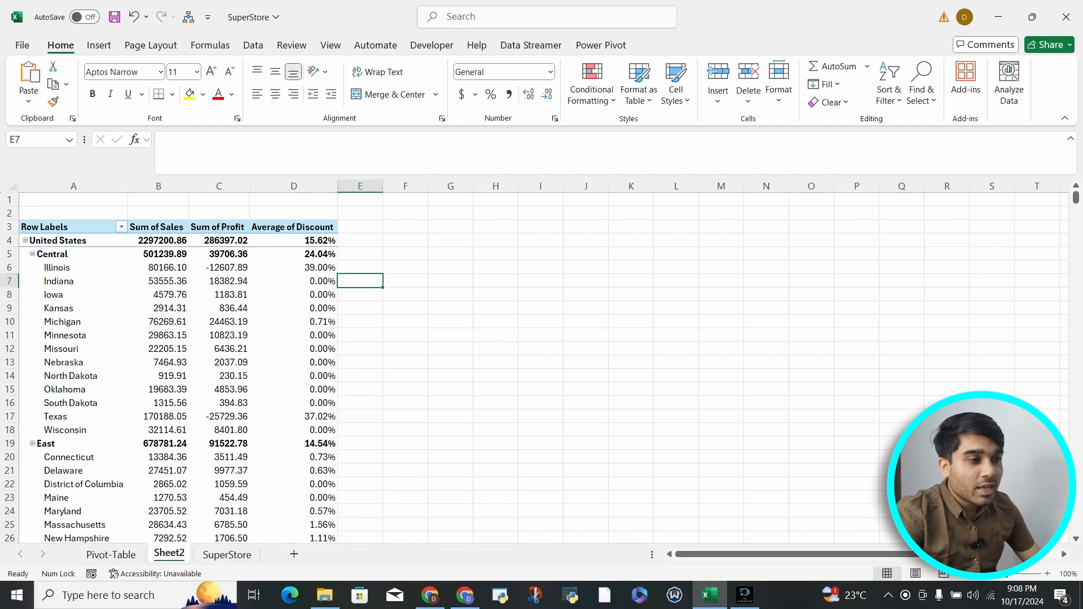
# Examine the sales, profit and average discount of Texas and the other states across all regions
pyautogui.click(293, 417)
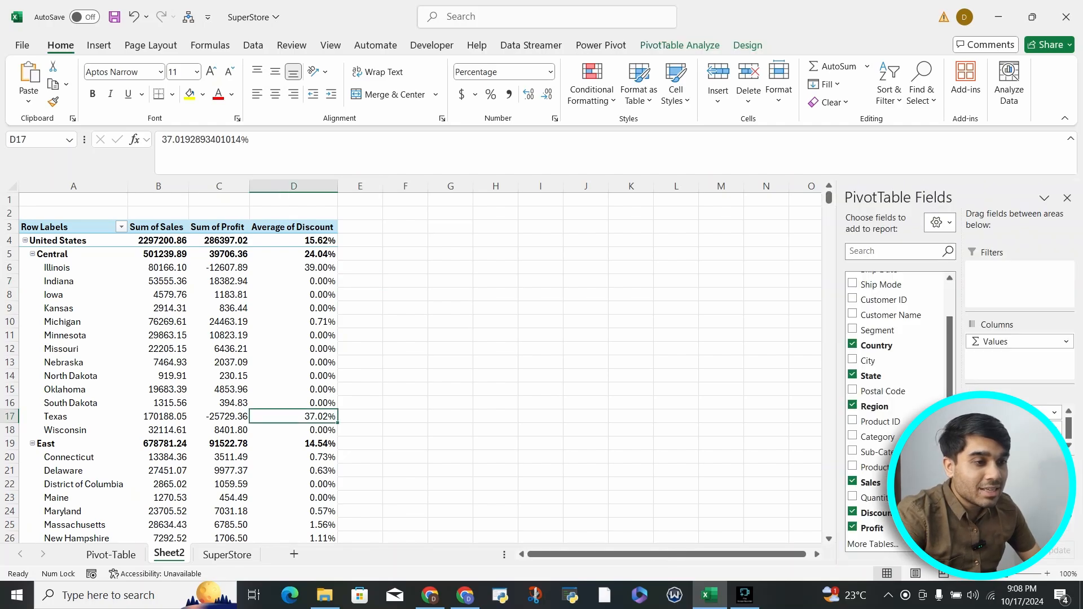
pyautogui.moveTo(74, 417); pyautogui.dragTo(294, 417)
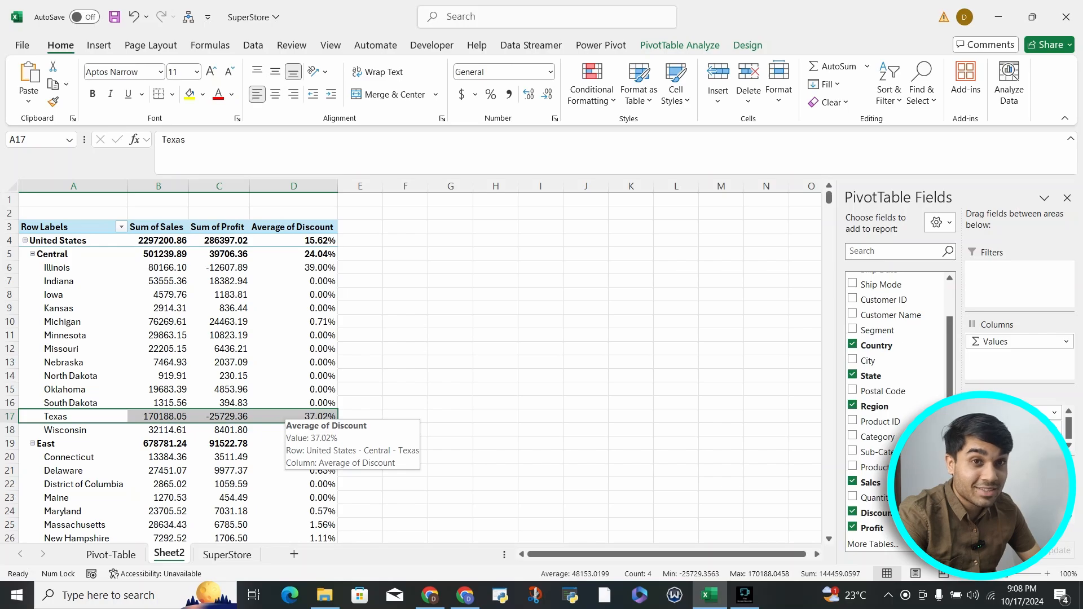
pyautogui.scroll(-9, 294, 417)
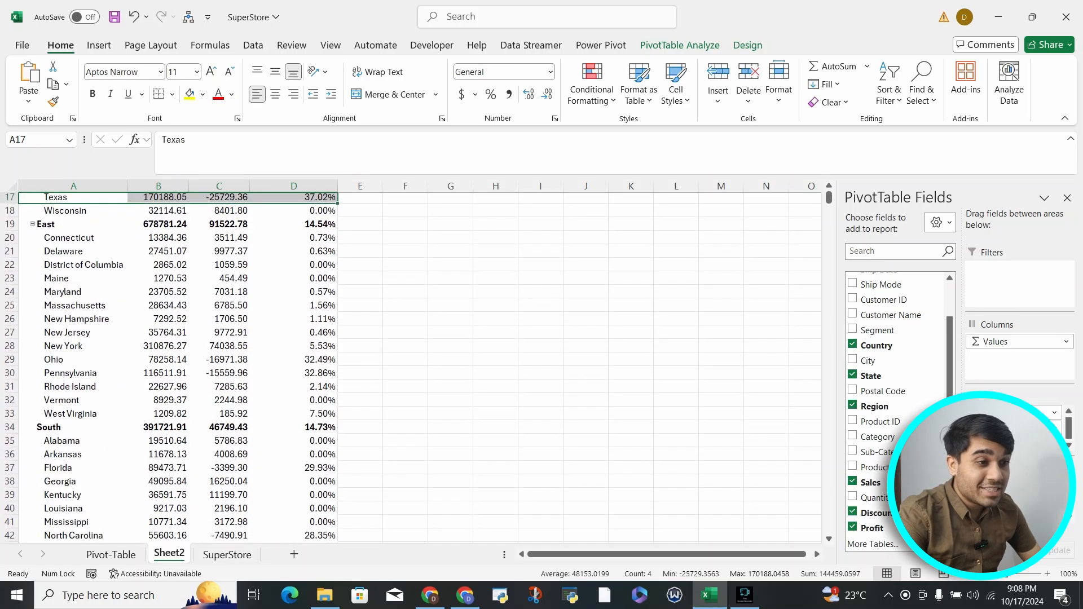
pyautogui.scroll(-4, 294, 416)
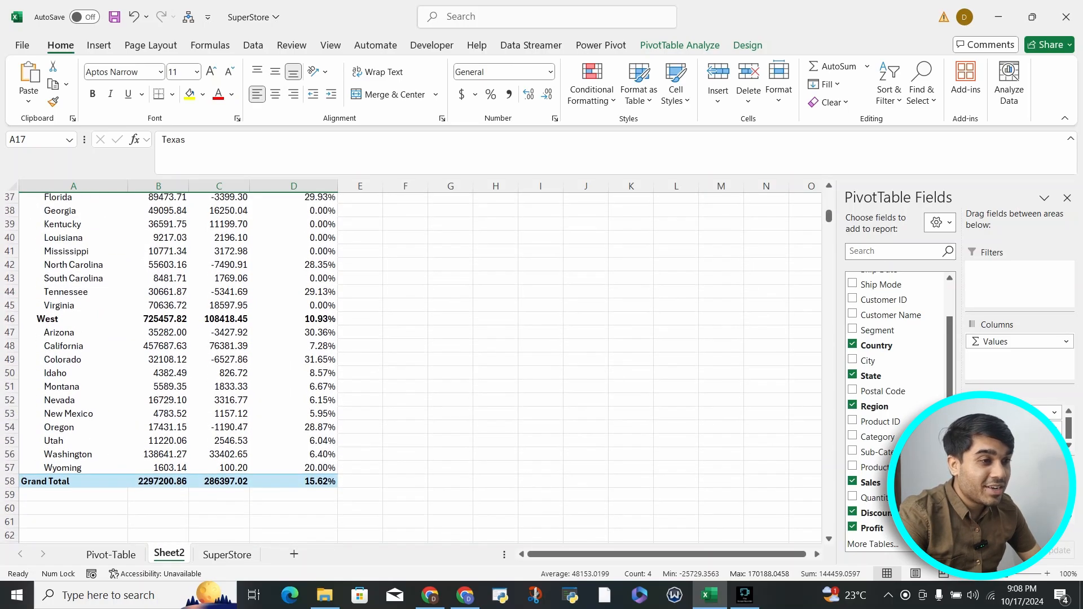
pyautogui.scroll(13, 410, 368)
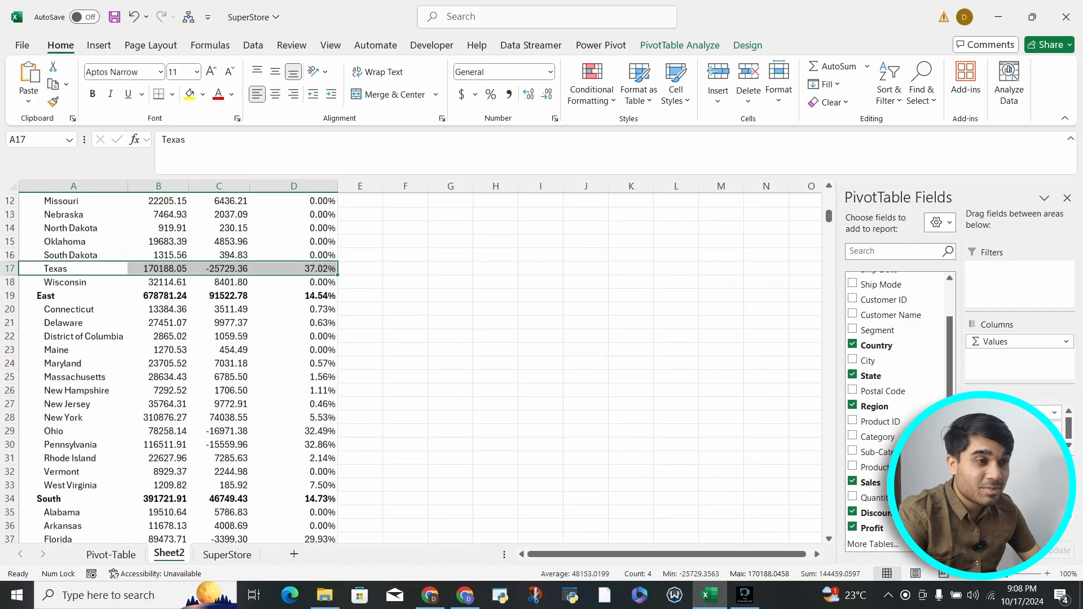
pyautogui.click(69, 227)
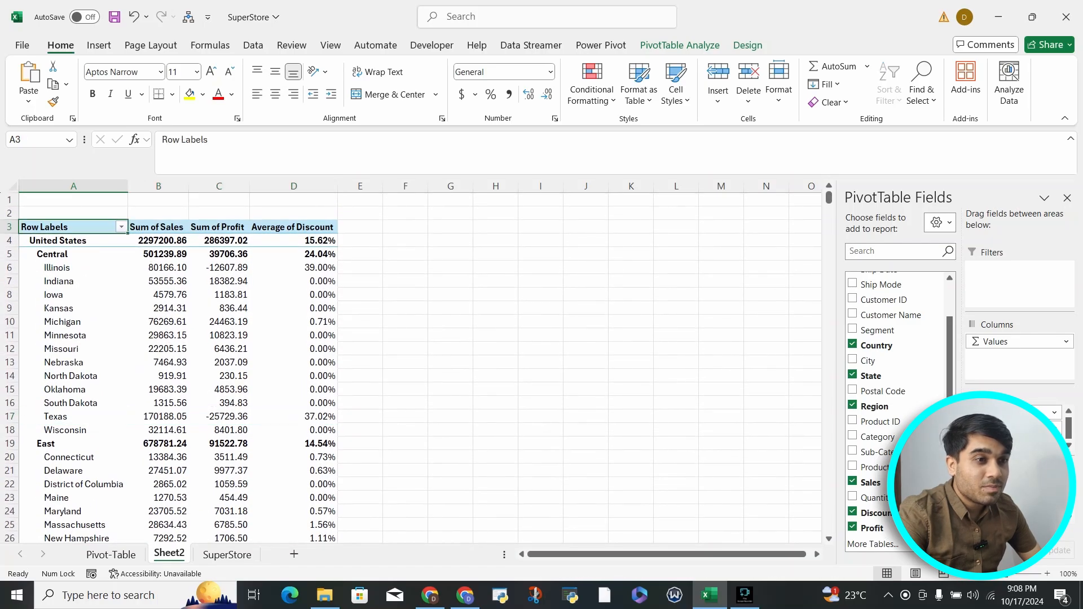
pyautogui.click(60, 240)
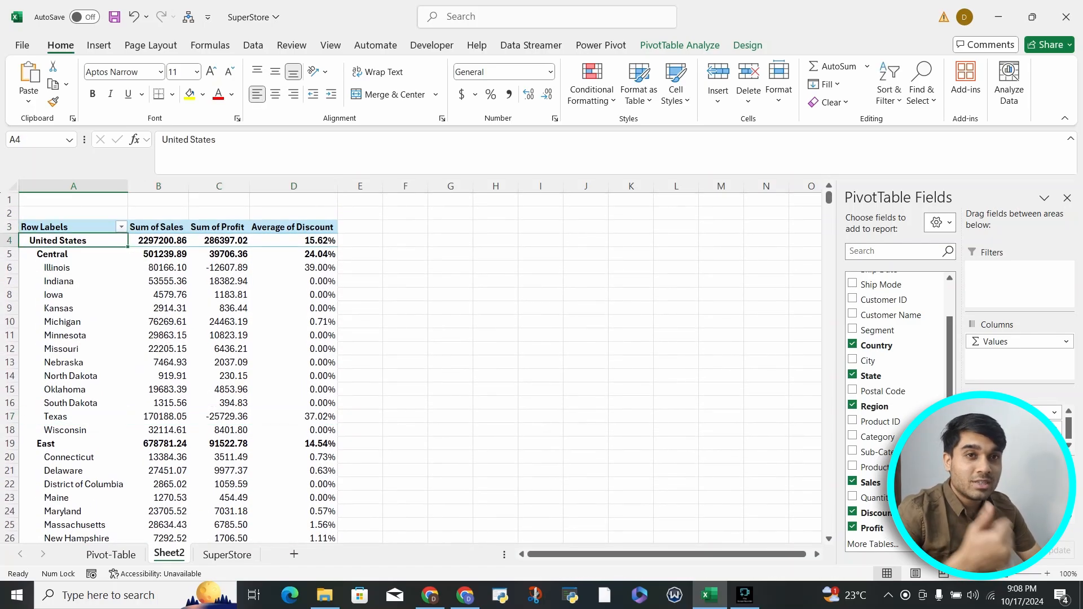
pyautogui.click(57, 254)
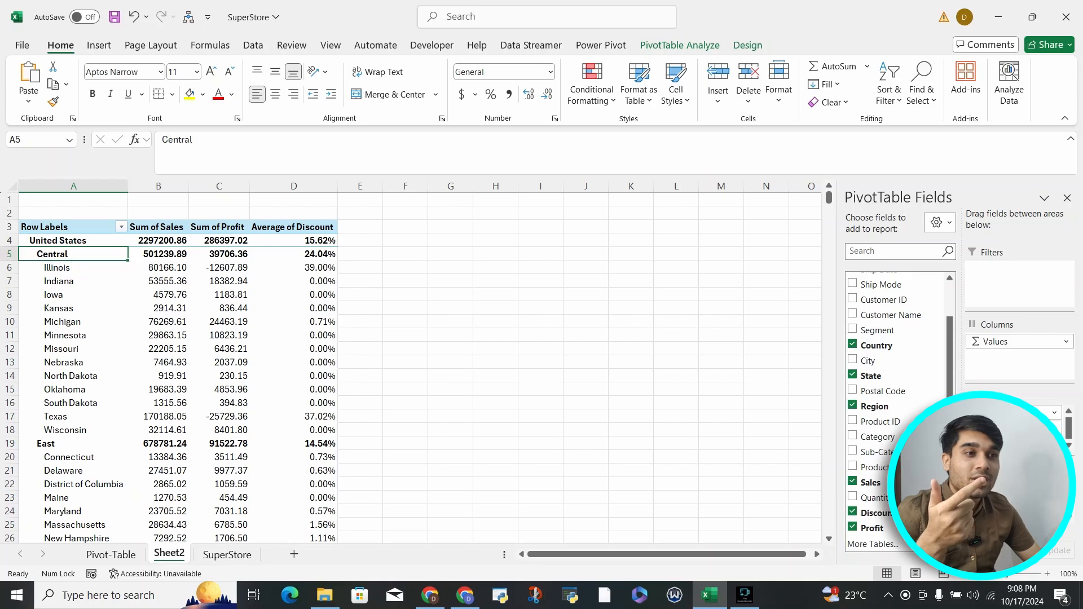
# Collapse the state level of the PivotTable so only the regions show under the country
pyautogui.click(69, 267)
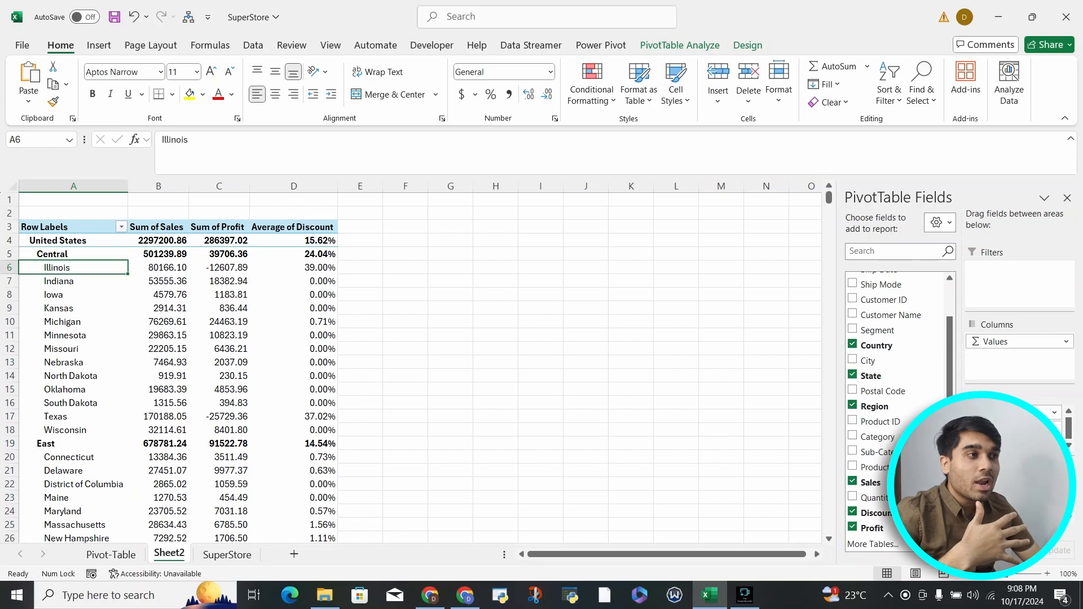
pyautogui.click(680, 45)
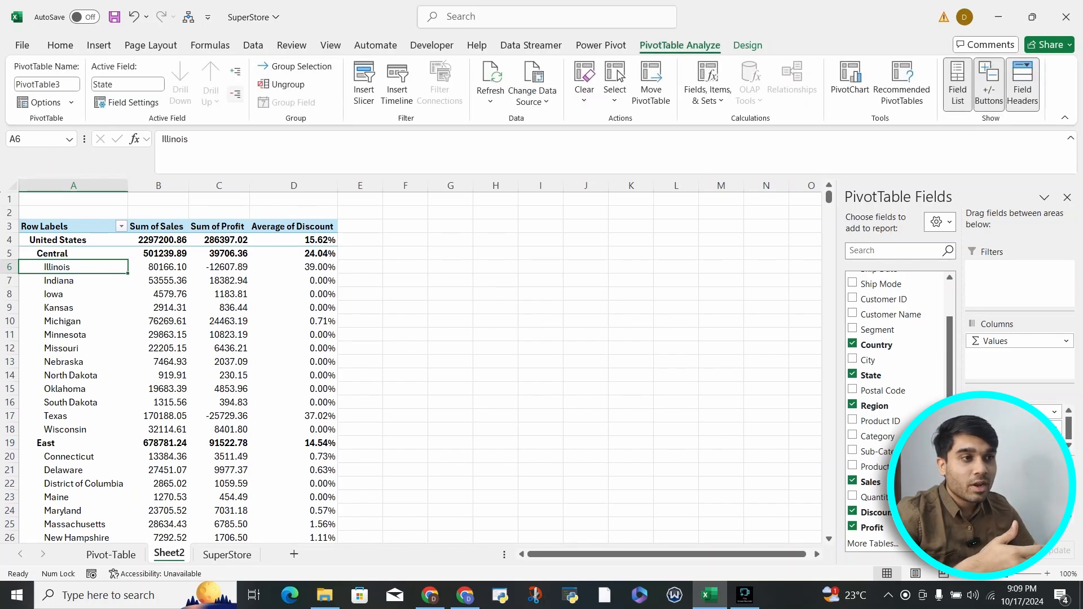
pyautogui.click(236, 94)
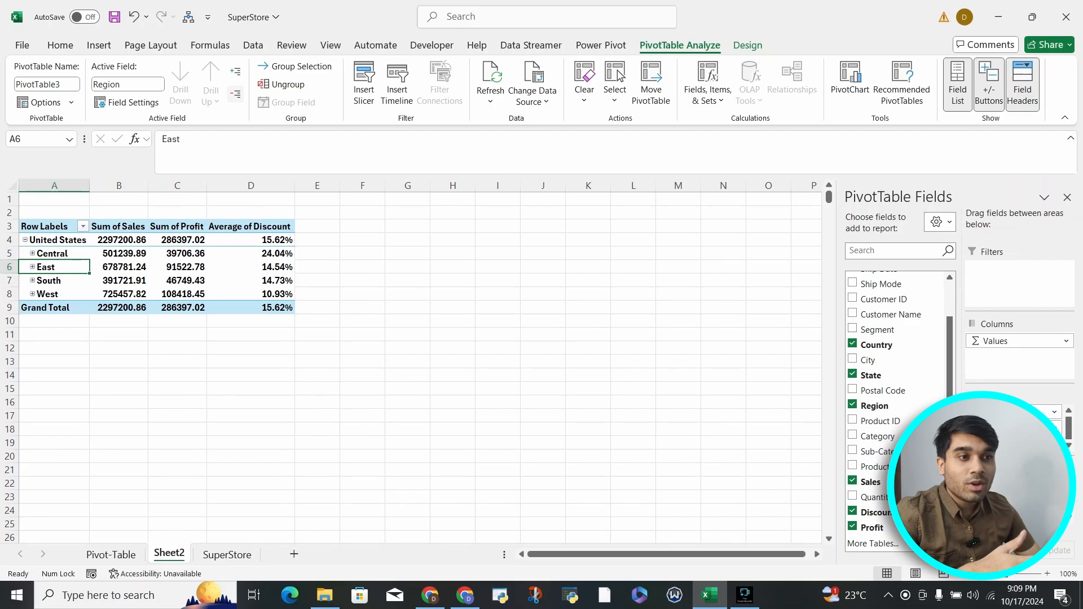
# Collapse the region level of the PivotTable so only the country row shows above the grand total
pyautogui.click(236, 94)
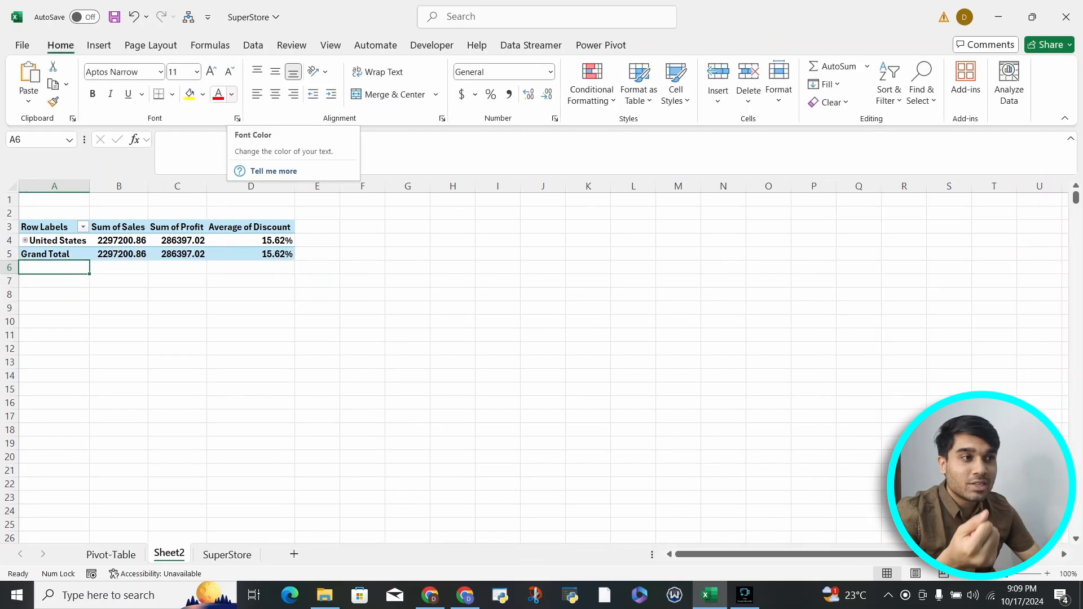
pyautogui.click(601, 45)
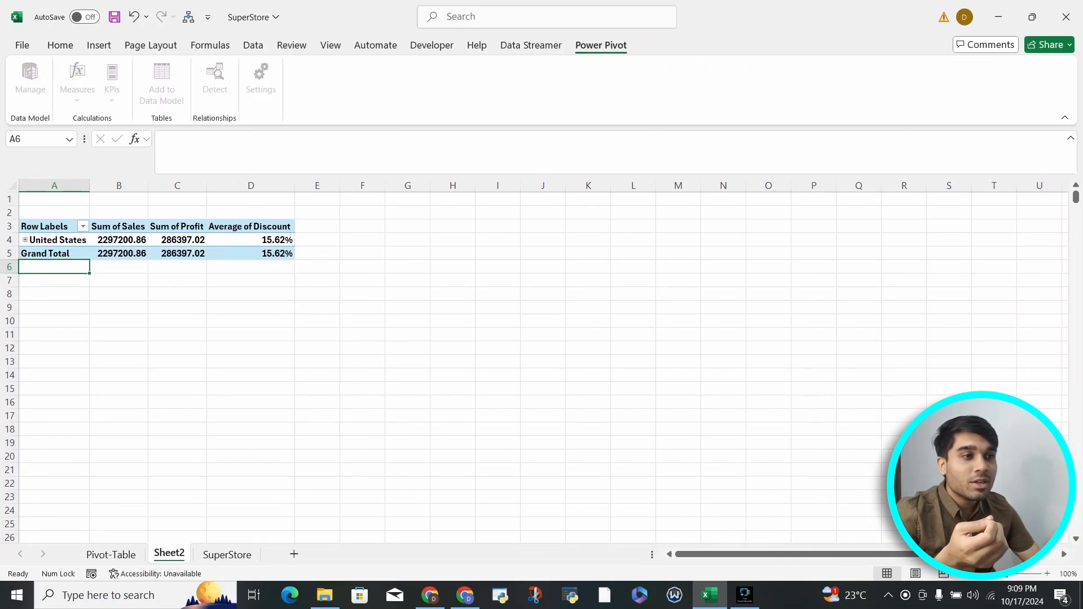
pyautogui.click(51, 226)
pyautogui.click(680, 45)
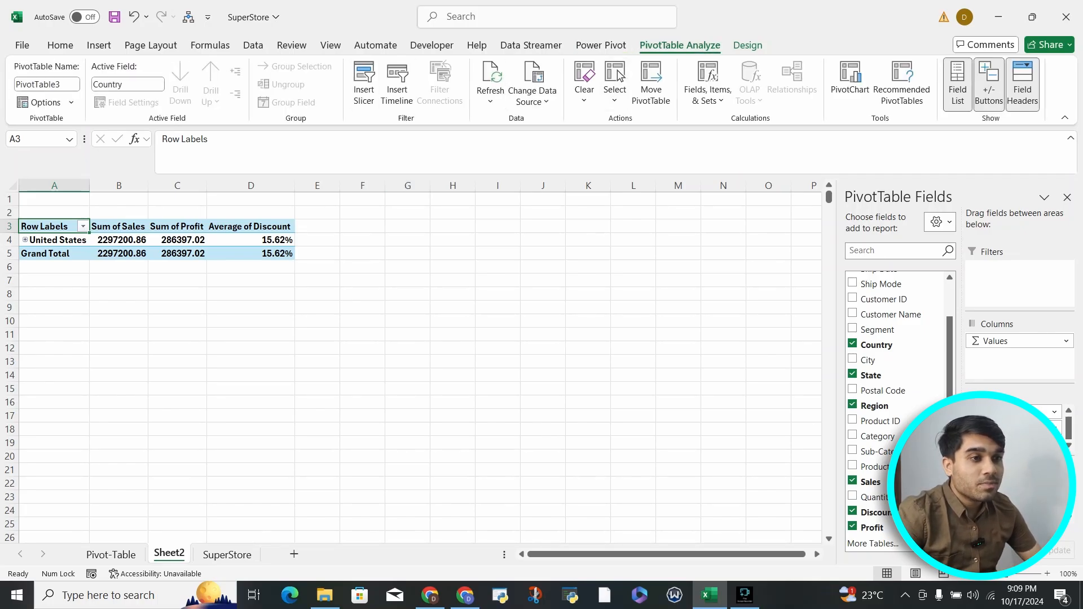
pyautogui.click(56, 240)
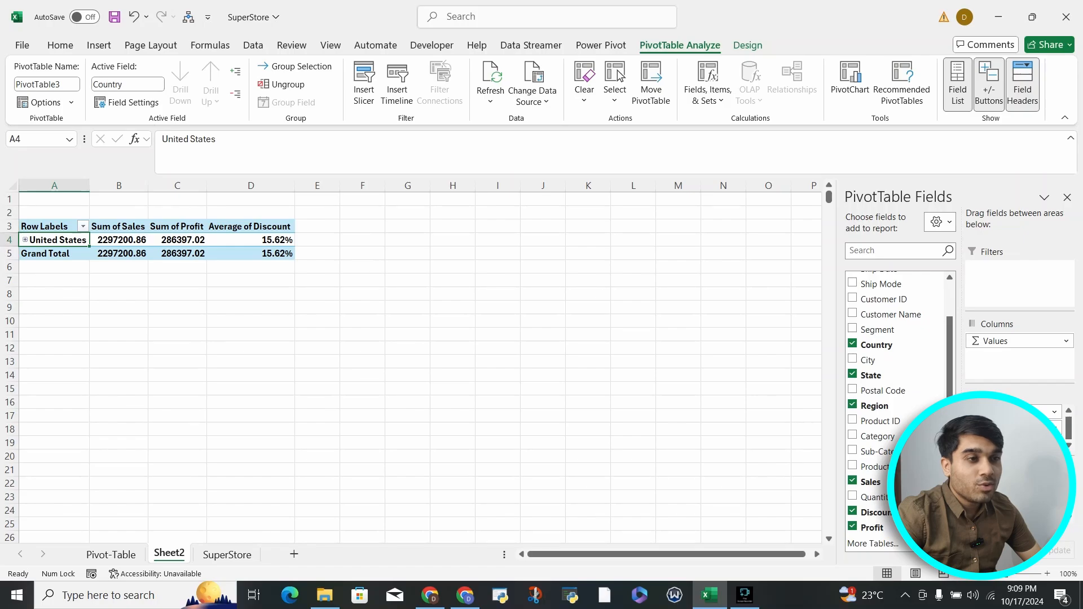
pyautogui.click(45, 226)
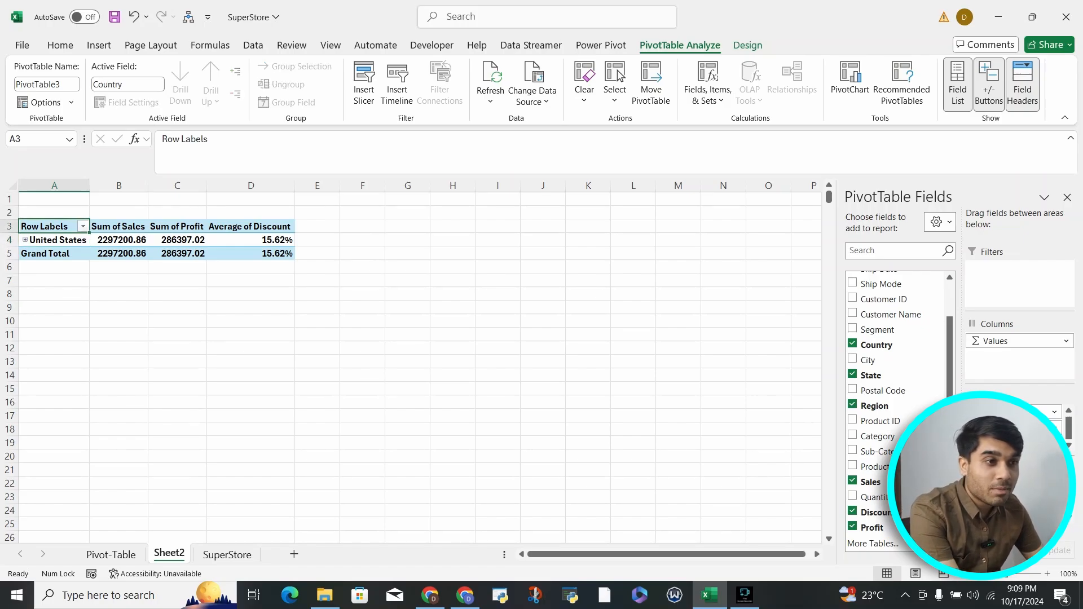
pyautogui.click(57, 240)
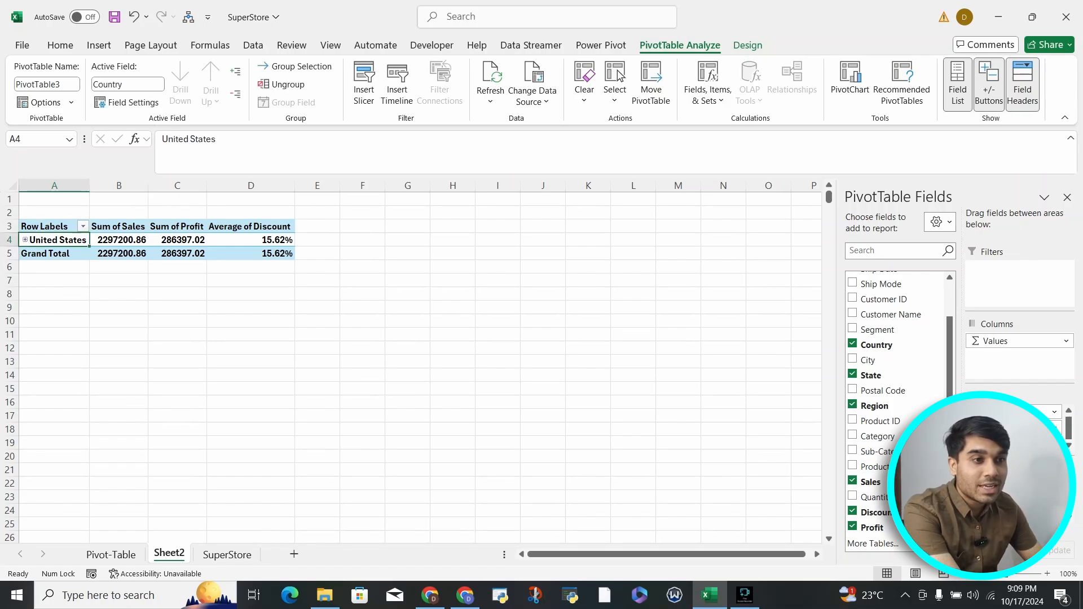
# Expand United States and its Central region to view the states, then collapse both levels again
pyautogui.click(25, 240)
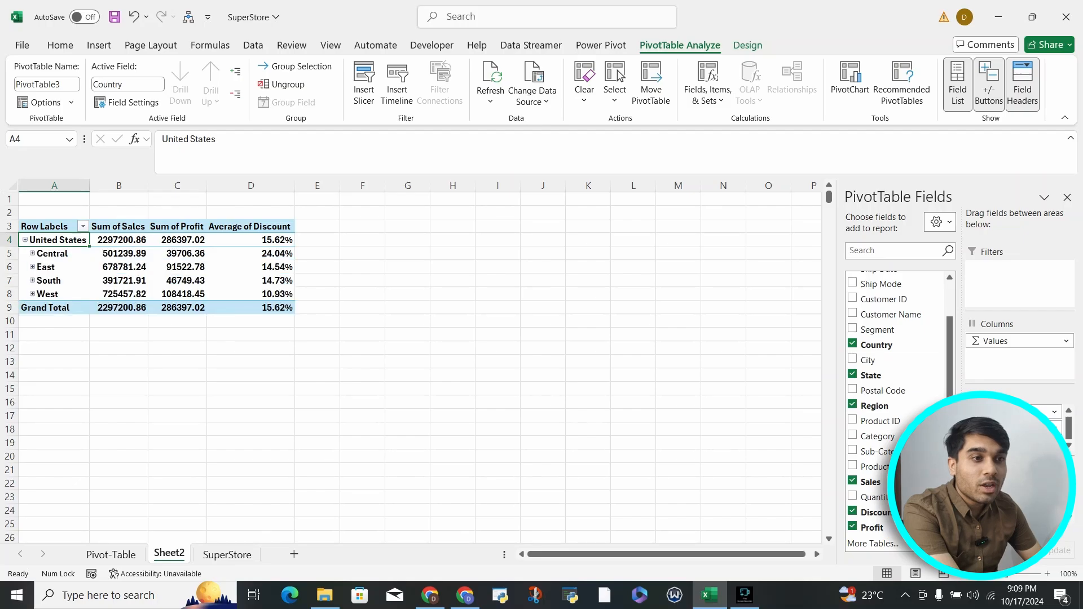
pyautogui.click(32, 253)
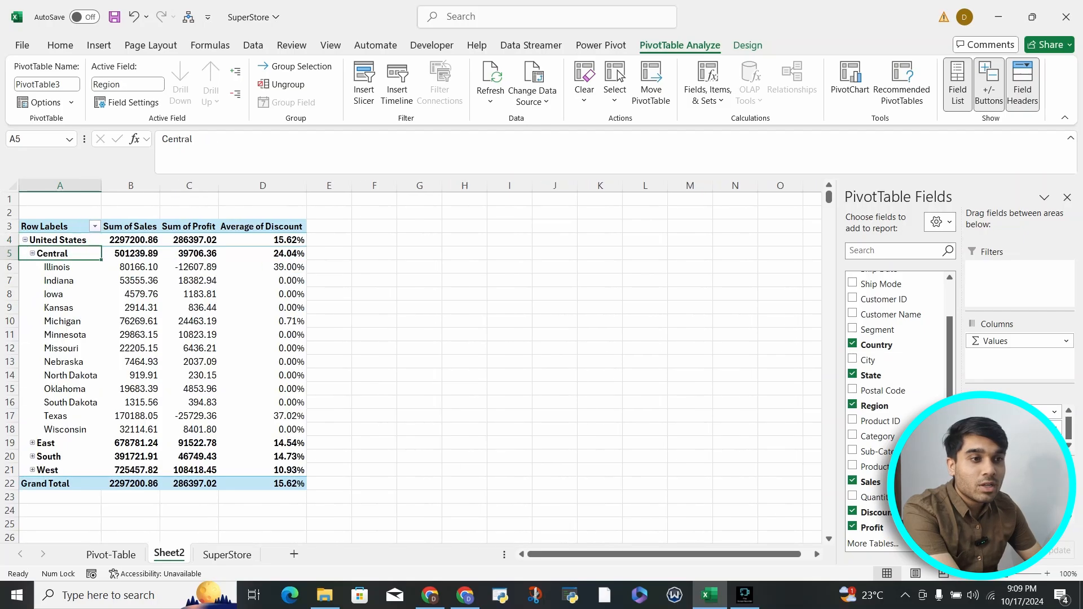
pyautogui.moveTo(65, 430); pyautogui.dragTo(62, 281)
pyautogui.click(33, 254)
pyautogui.click(25, 240)
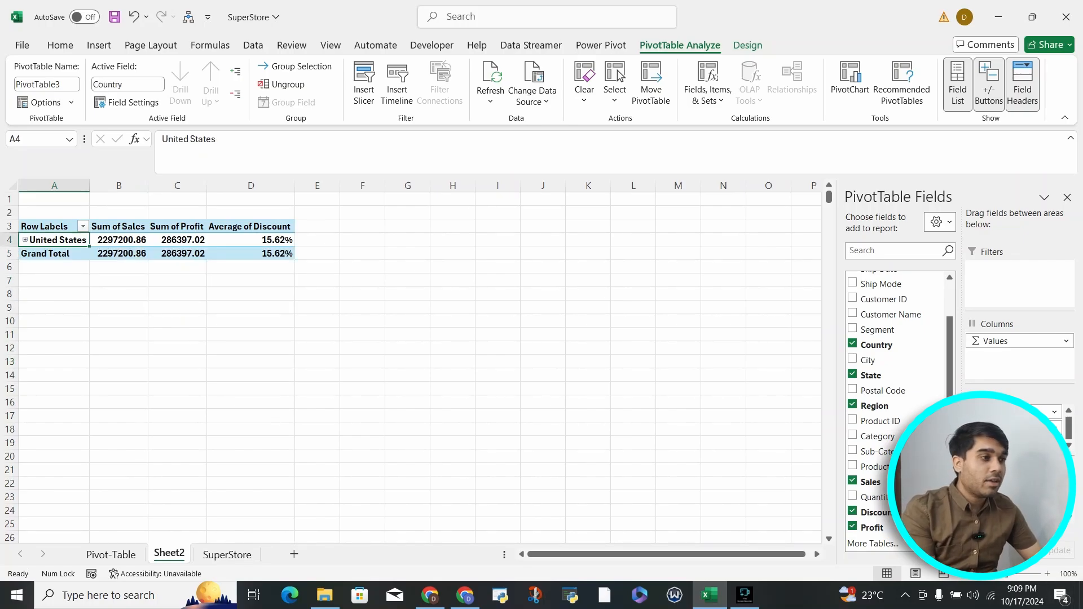
# Add the City field to the PivotTable and expand United States and Central to show the cities under each state
pyautogui.click(852, 360)
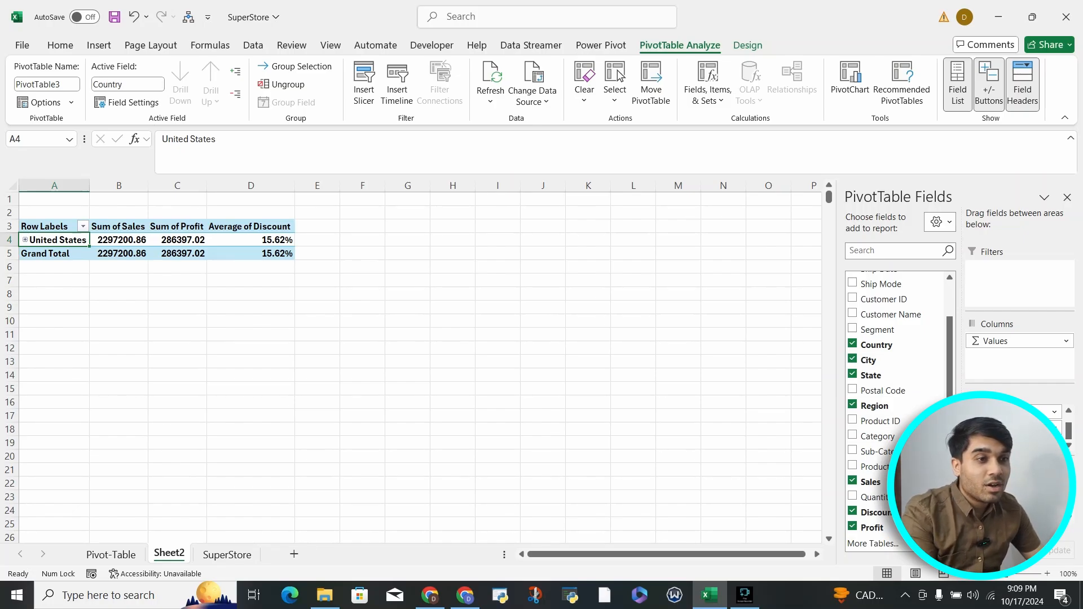
pyautogui.click(25, 240)
pyautogui.click(32, 253)
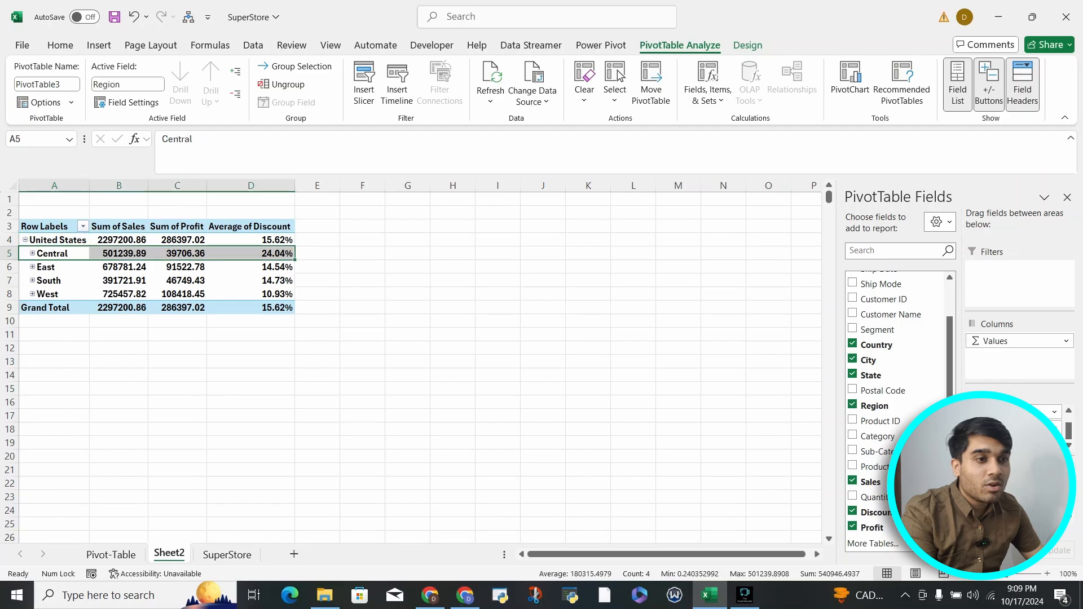
pyautogui.click(32, 254)
pyautogui.scroll(-9, 395, 367)
pyautogui.scroll(9, 395, 367)
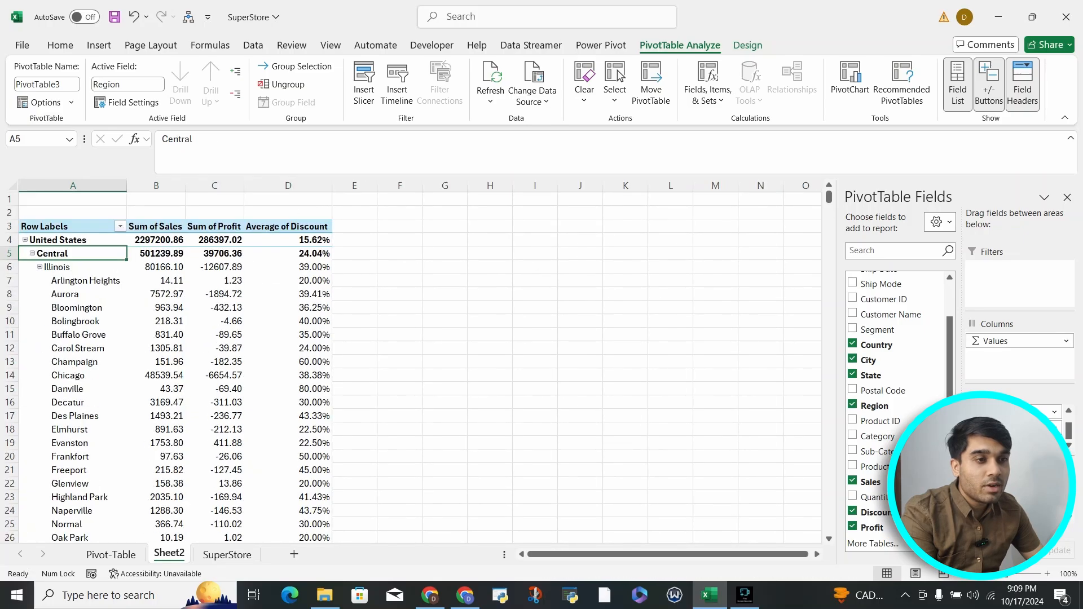
# Collapse the city level for all states, leaving the Central region's states listed
pyautogui.click(40, 267)
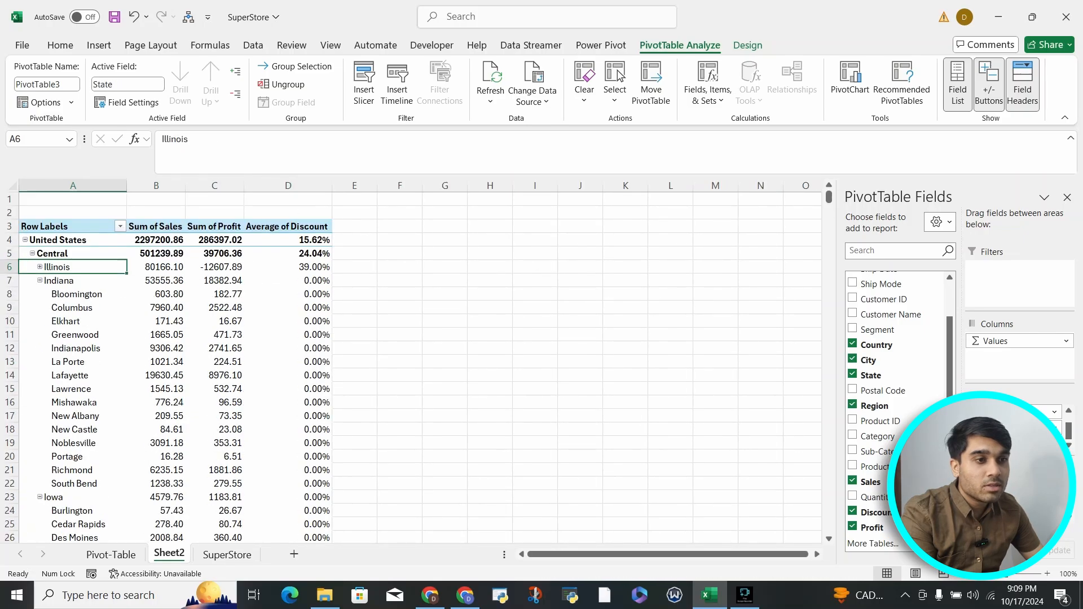
pyautogui.click(39, 281)
pyautogui.click(40, 294)
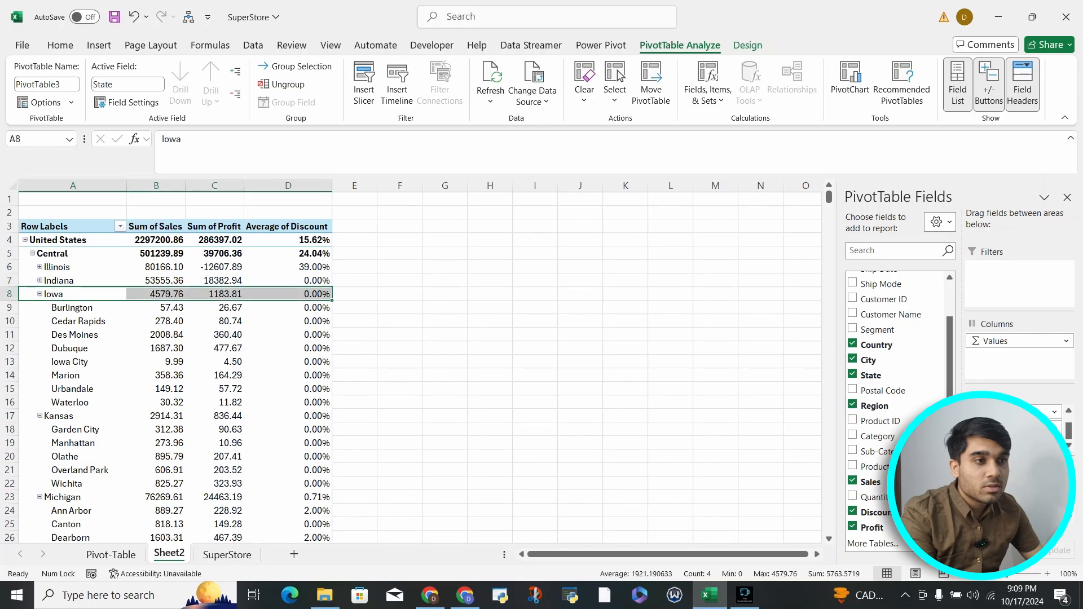
pyautogui.click(235, 94)
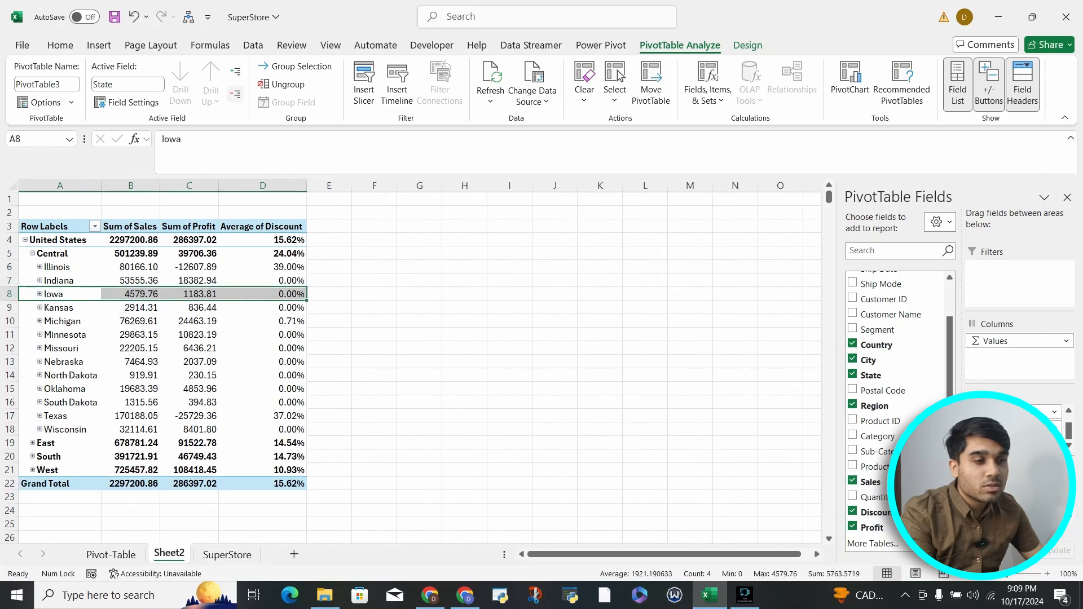
# Examine the Central states' sales, profit and discount figures, and look over the SuperStore and Pivot-Table sheets before returning to Sheet2
pyautogui.moveTo(68, 267); pyautogui.dragTo(263, 443)
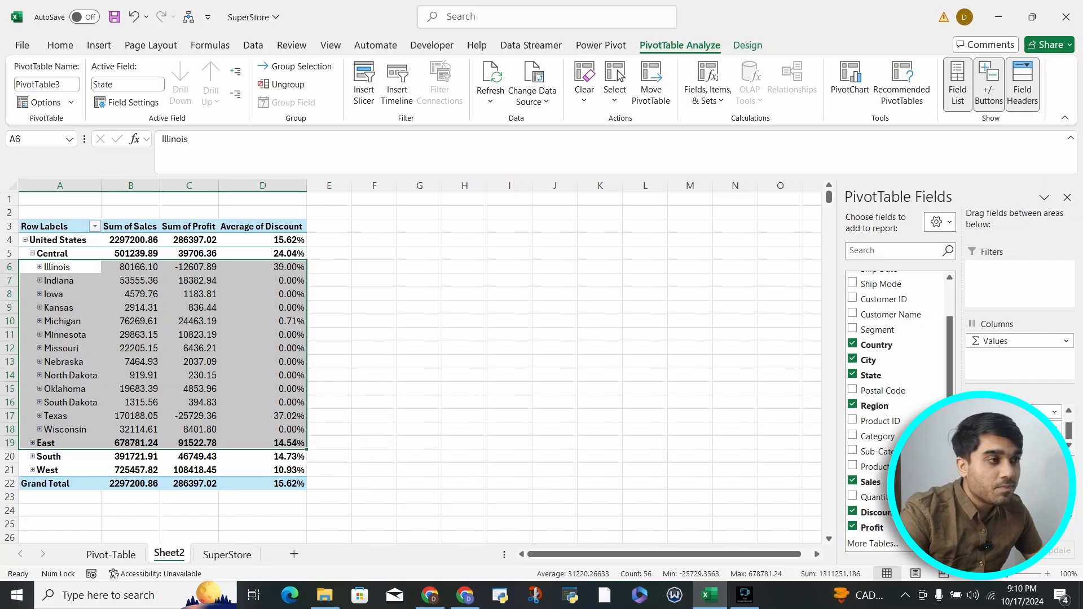
pyautogui.click(131, 294)
pyautogui.click(60, 226)
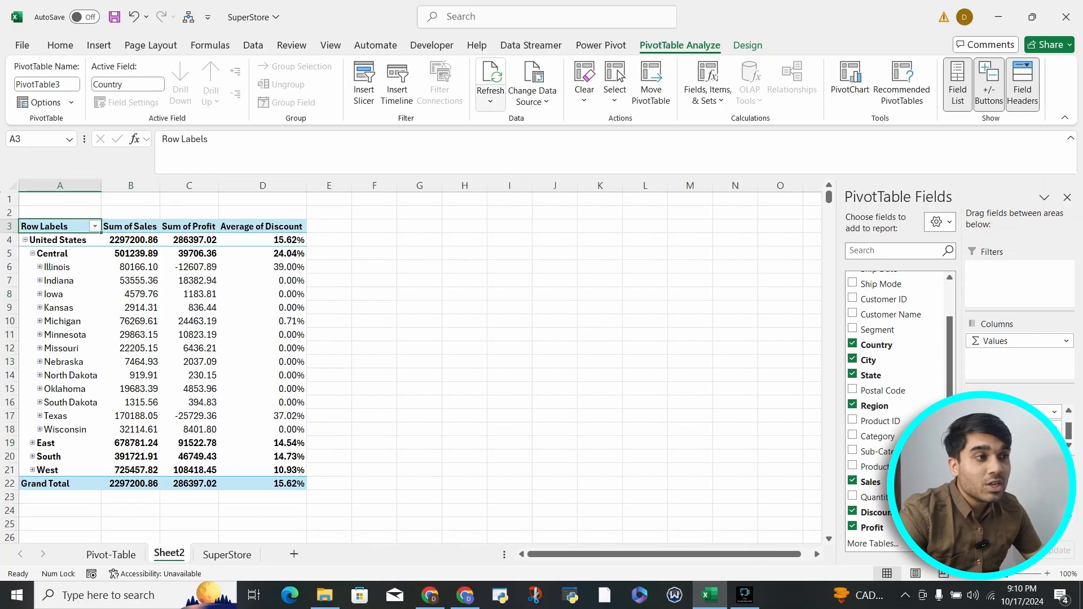
pyautogui.click(227, 555)
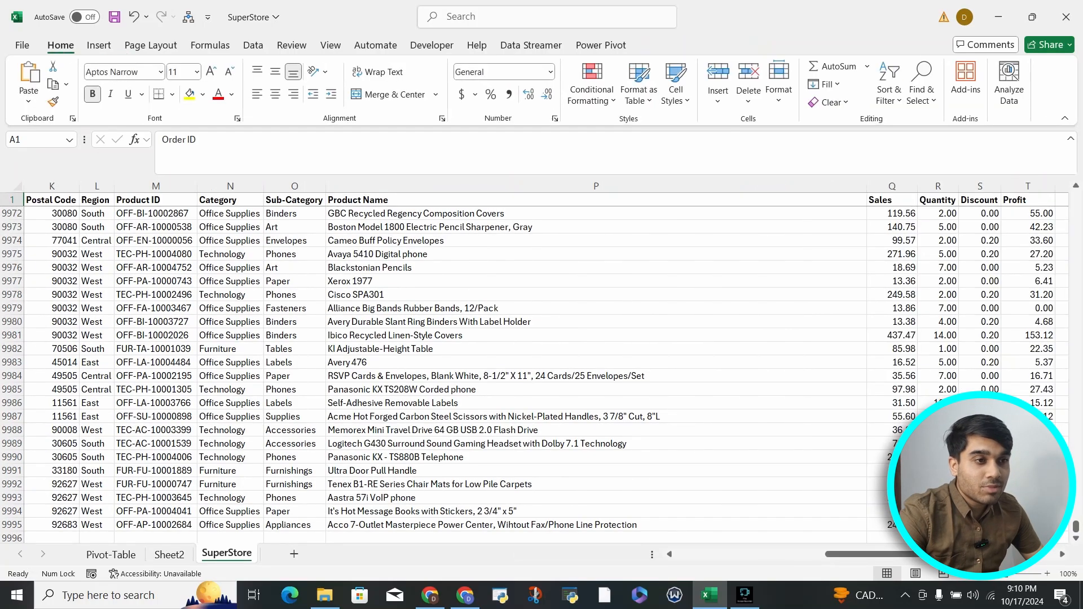
pyautogui.scroll(20, 155, 281)
pyautogui.doubleClick(155, 281)
pyautogui.click(230, 389)
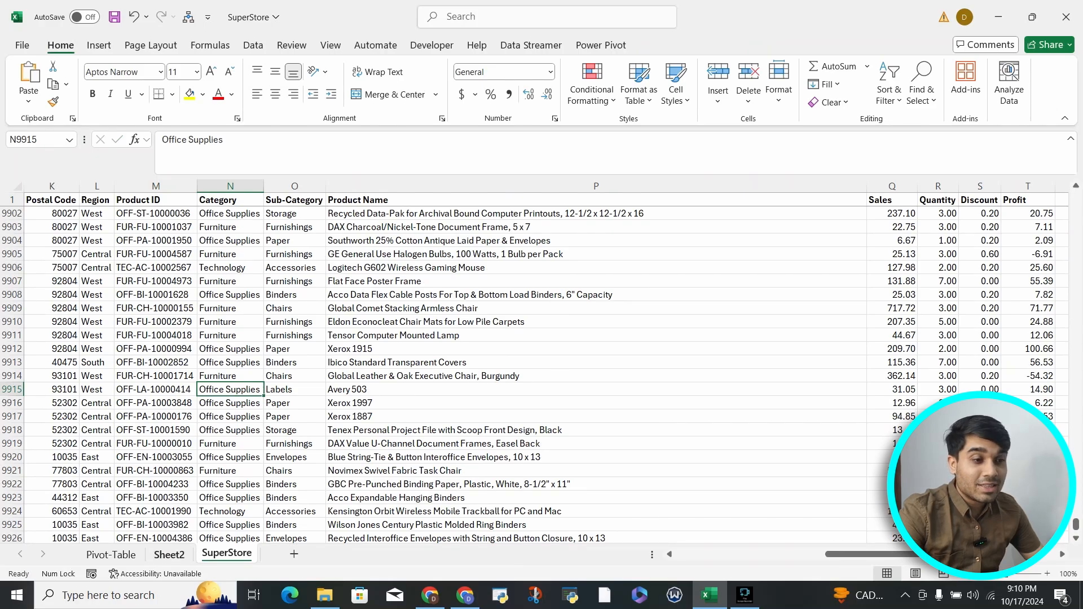
pyautogui.click(110, 555)
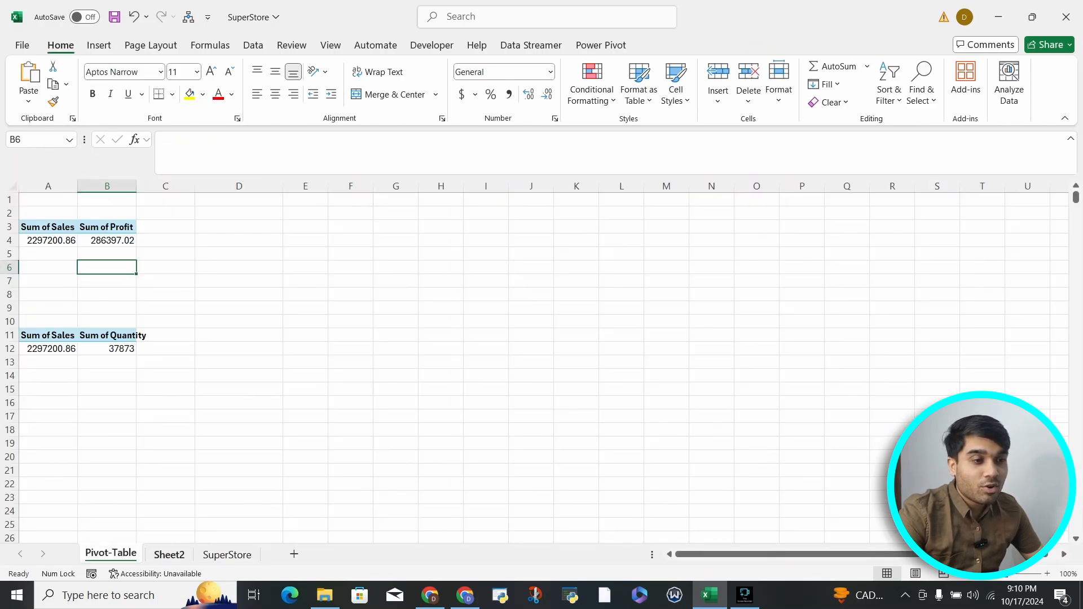
pyautogui.click(169, 555)
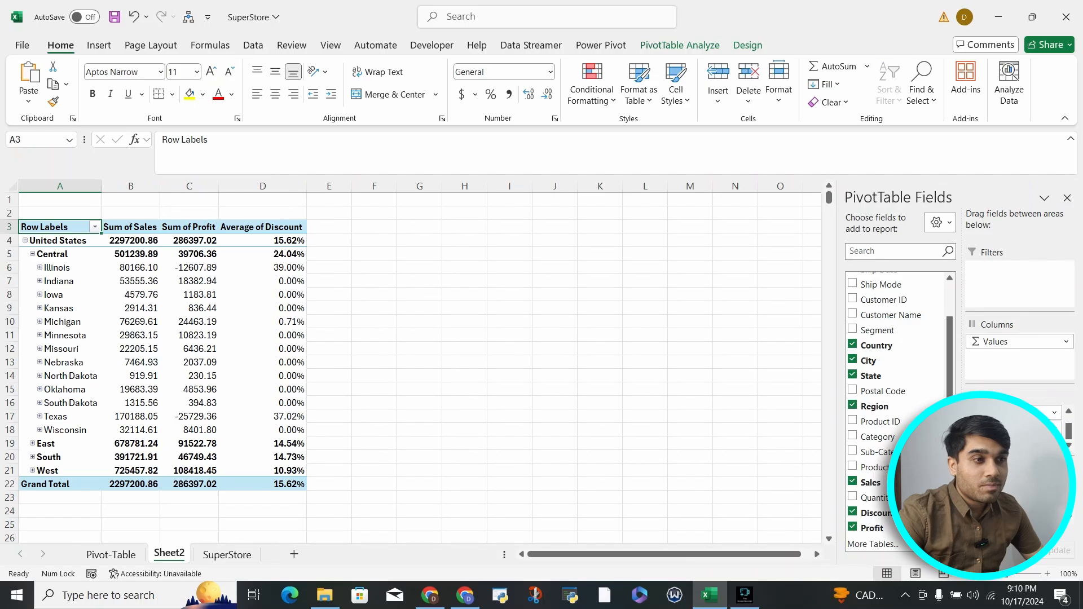
# Rename the country and region PivotTable on Sheet2 as Table1
pyautogui.click(60, 241)
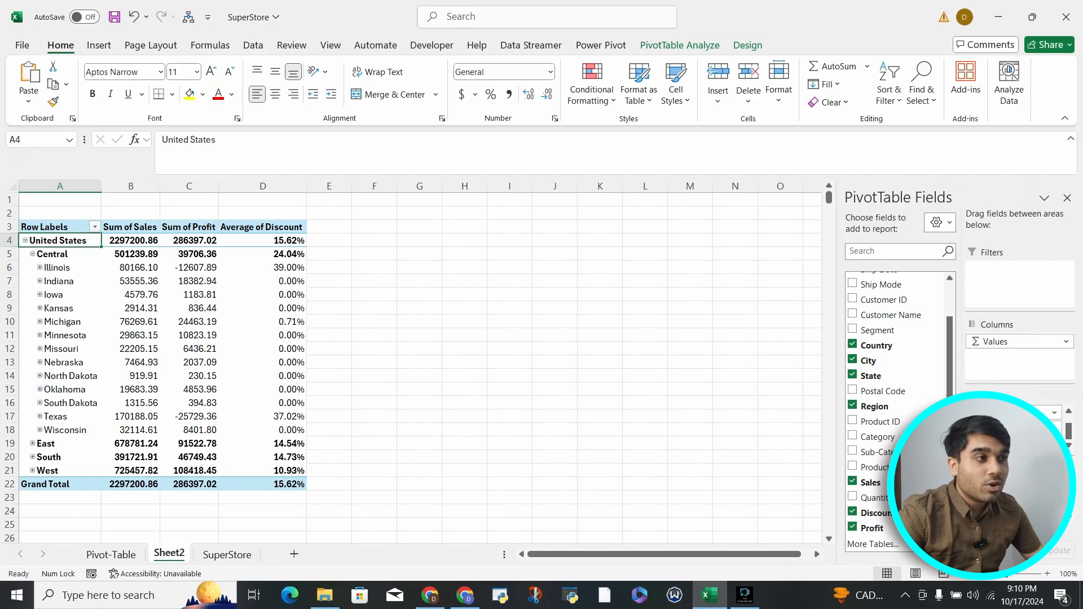
pyautogui.click(680, 45)
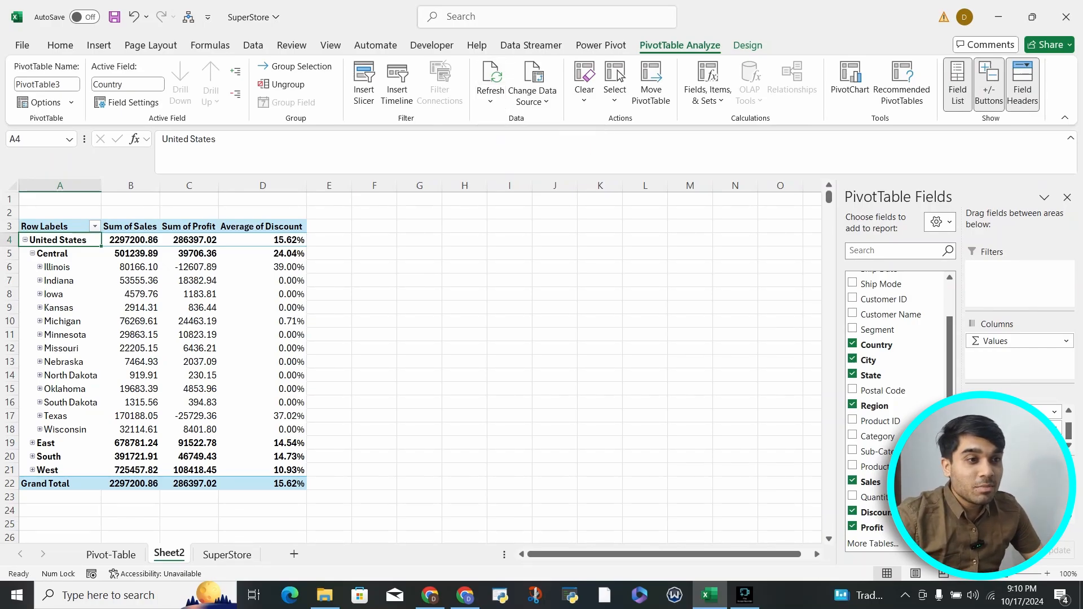
pyautogui.click(60, 226)
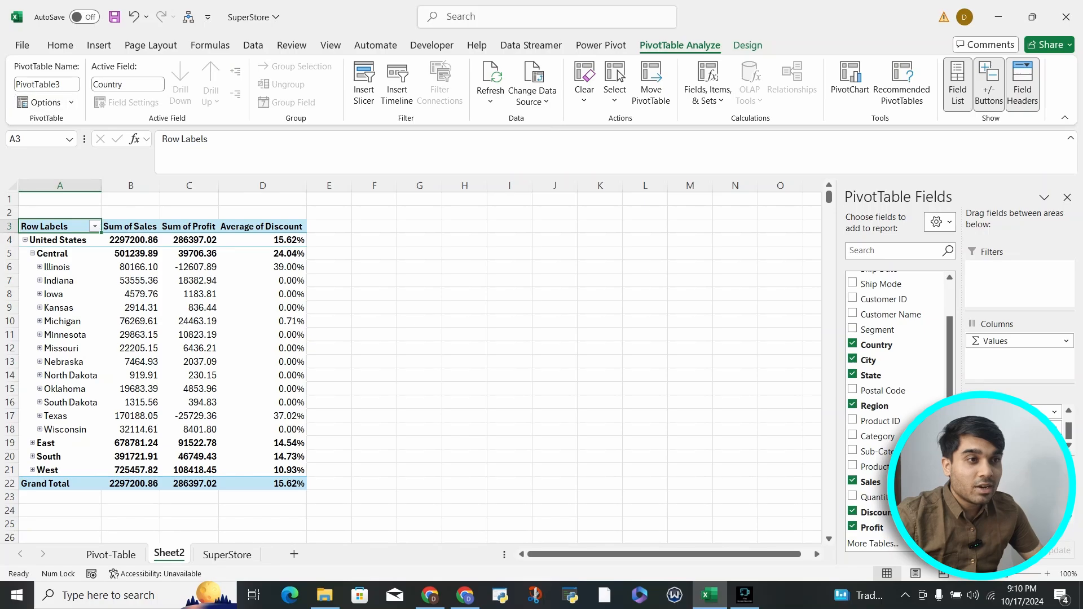
pyautogui.click(46, 84)
pyautogui.write('Table1')
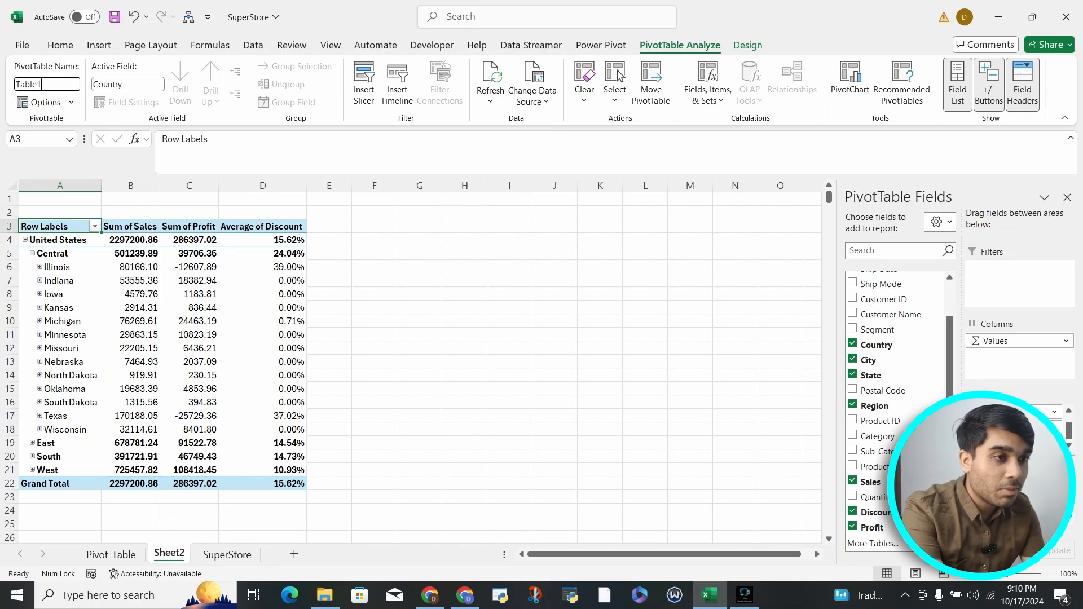
pyautogui.press('Return')
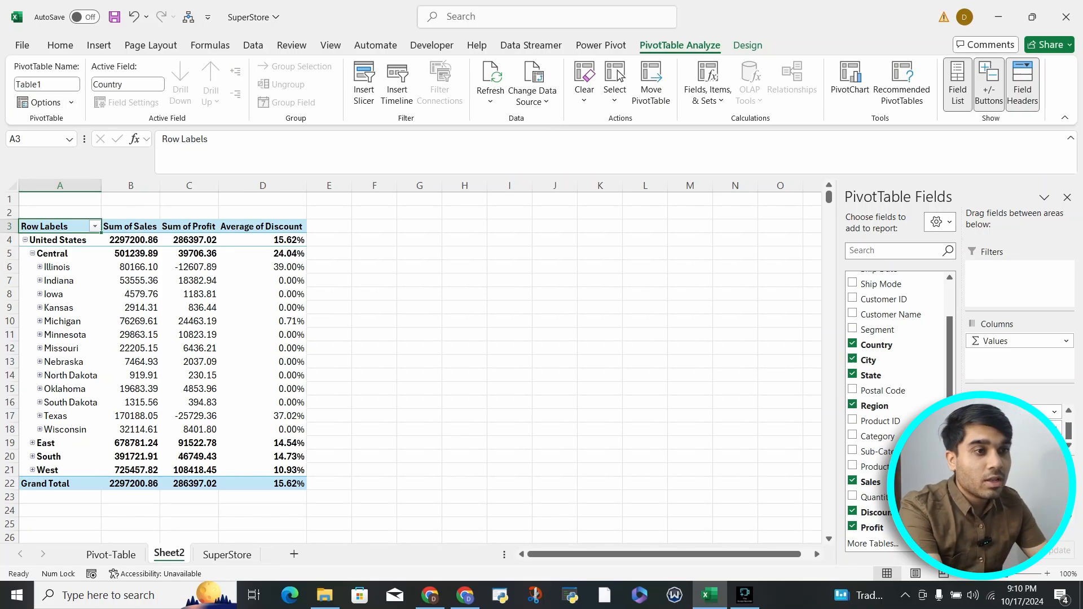
pyautogui.scroll(2, 897, 311)
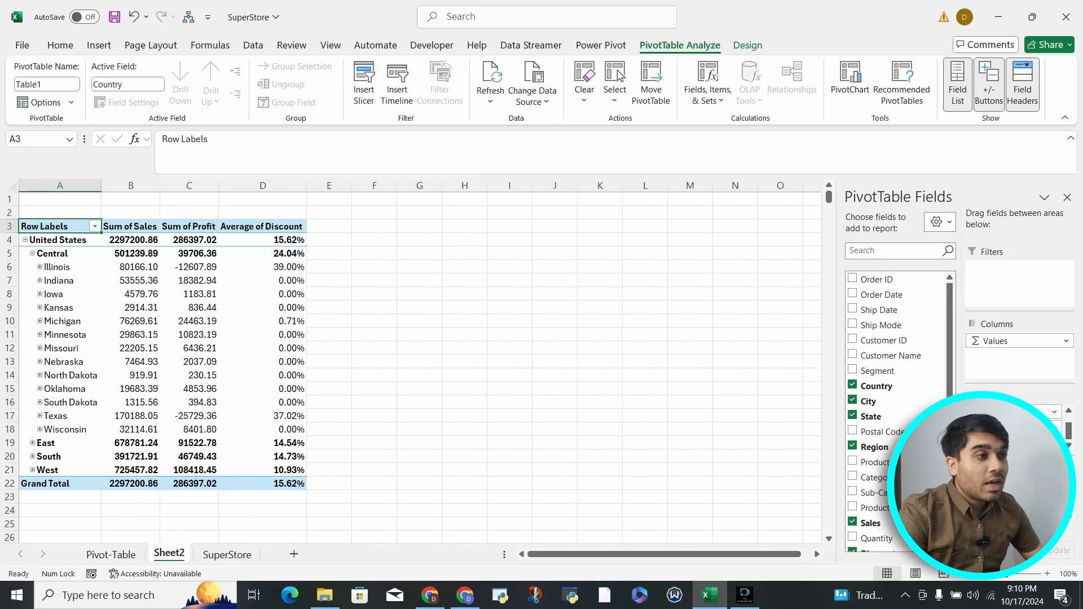
pyautogui.click(532, 93)
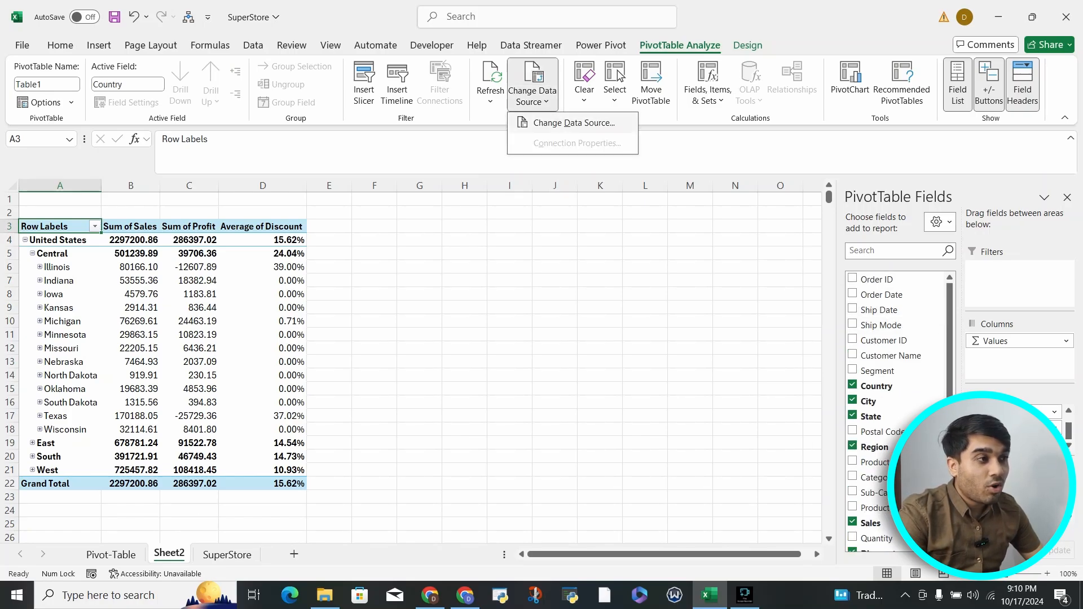
# Start a new calculated field for the PivotTable and name it Profit Margins
pyautogui.click(708, 84)
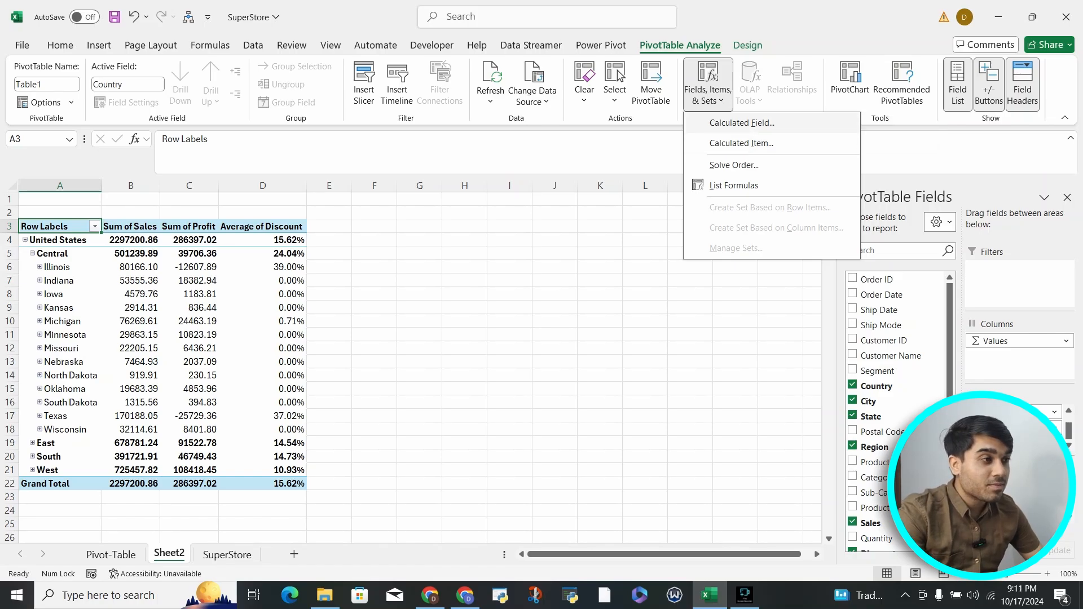
pyautogui.click(741, 123)
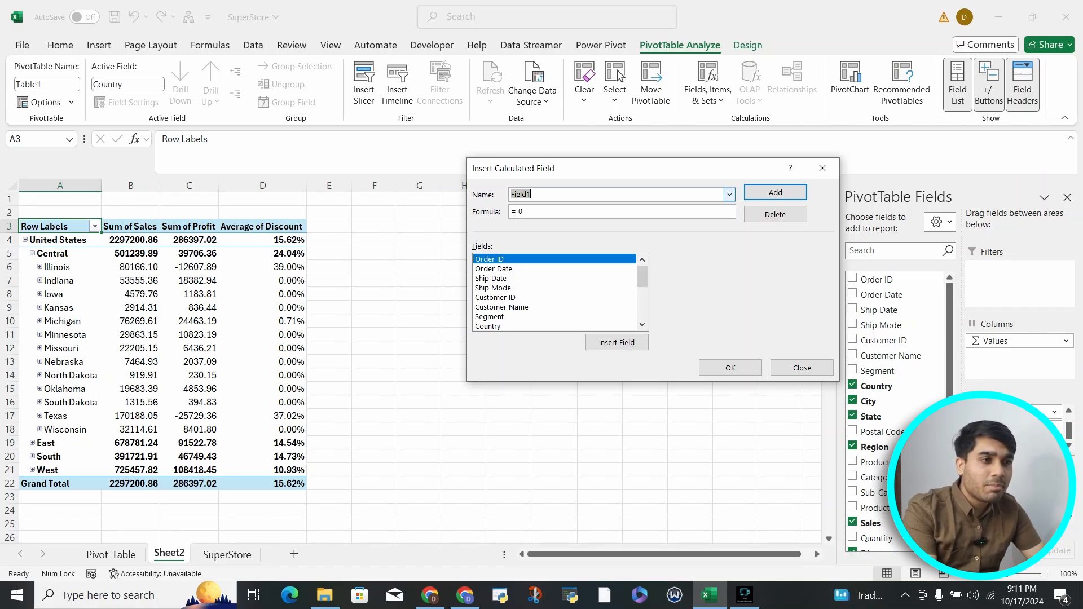
pyautogui.press('BackSpace')
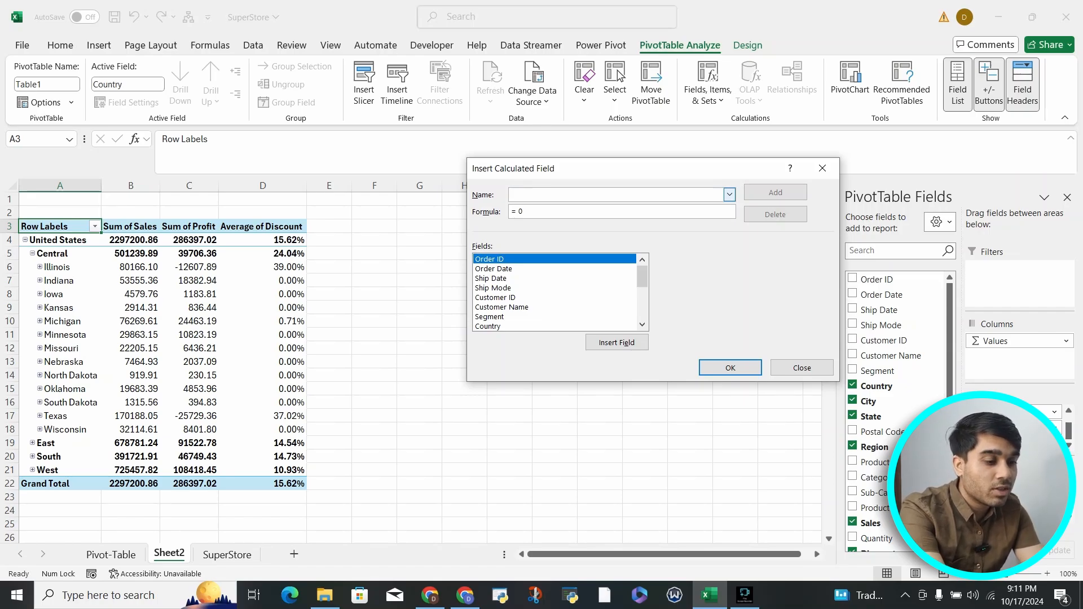
pyautogui.write('Por')
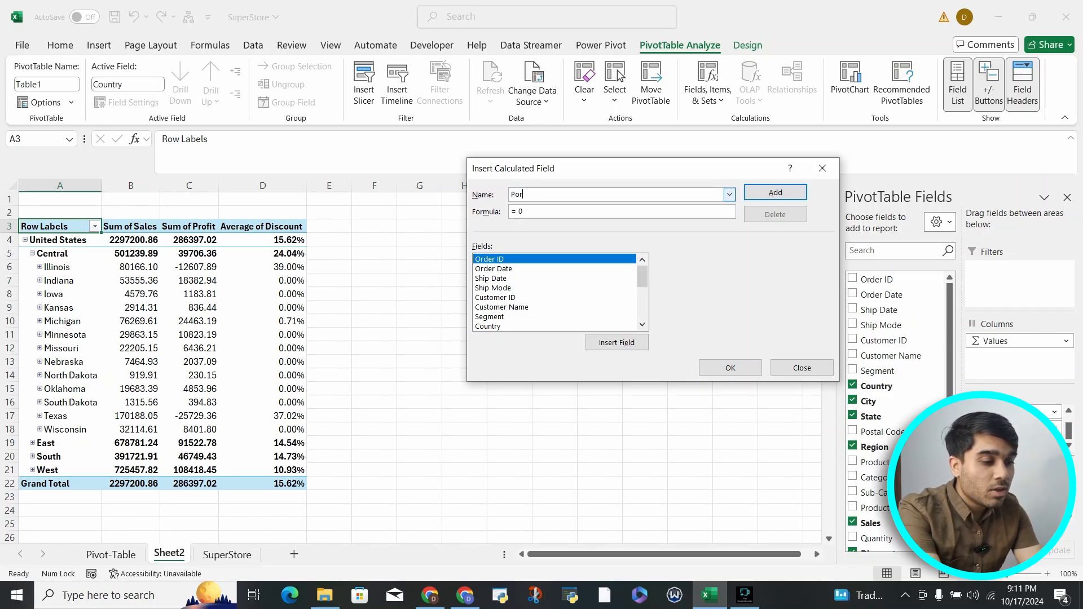
pyautogui.press('BackSpace')
pyautogui.press('BackSpace')
pyautogui.write('rofit')
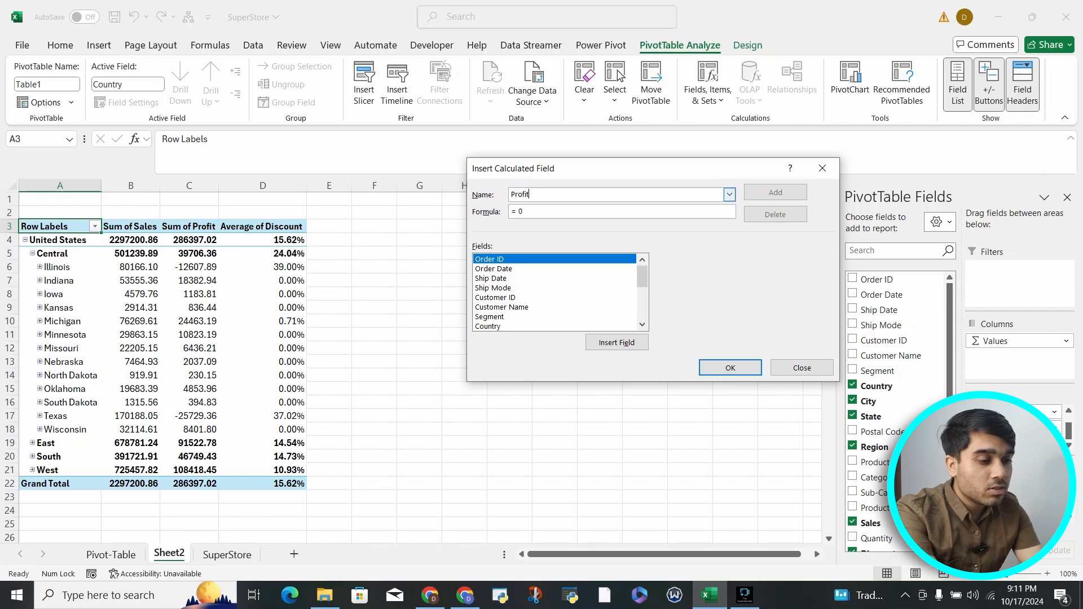
pyautogui.write(' Margins')
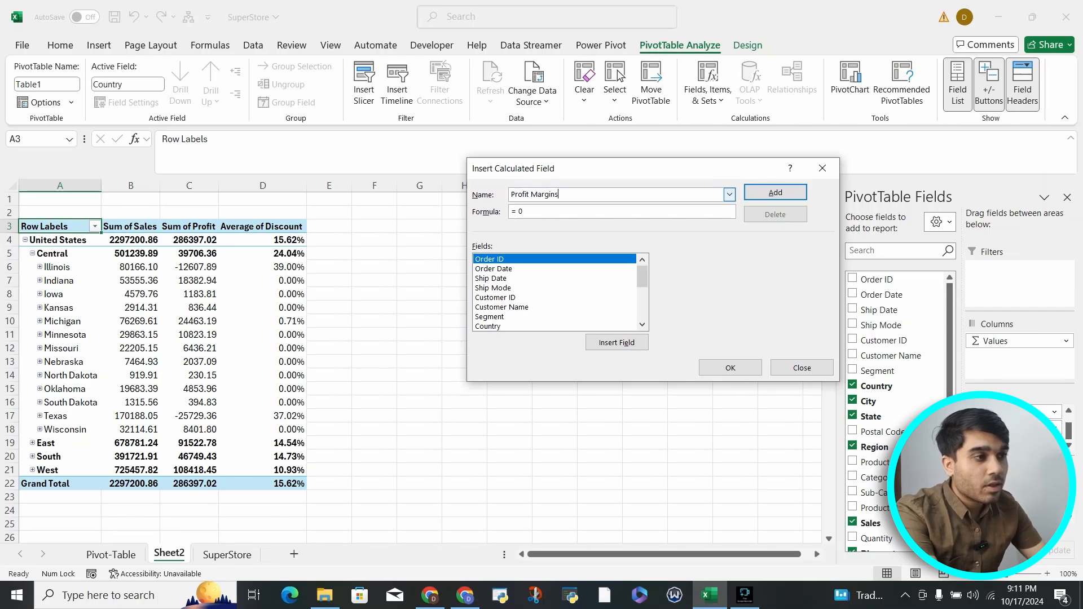
pyautogui.click(524, 212)
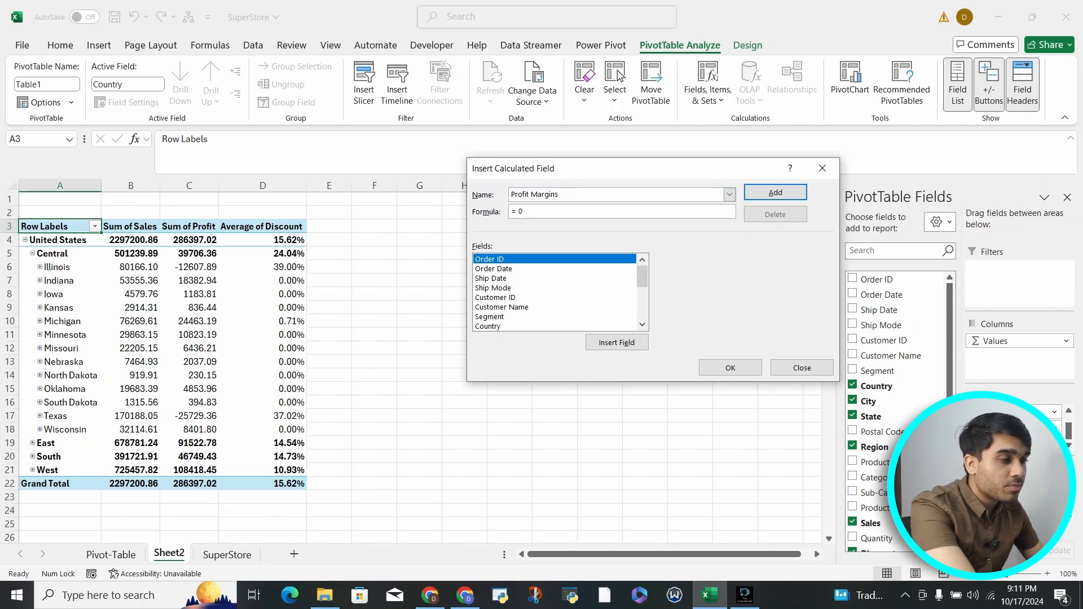
pyautogui.moveTo(642, 277); pyautogui.dragTo(643, 309)
pyautogui.click(491, 298)
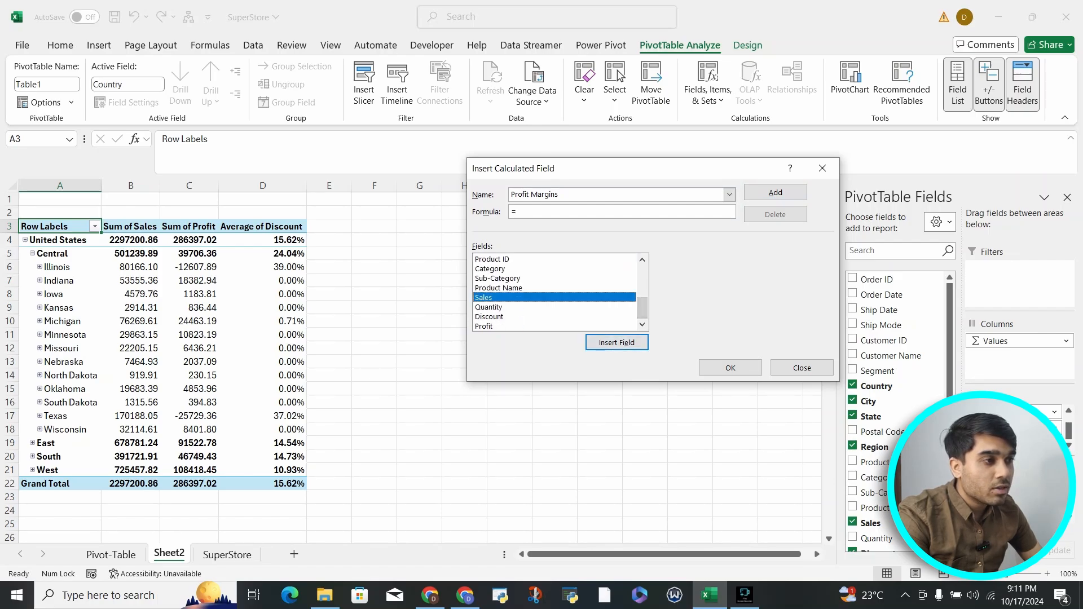
pyautogui.click(616, 343)
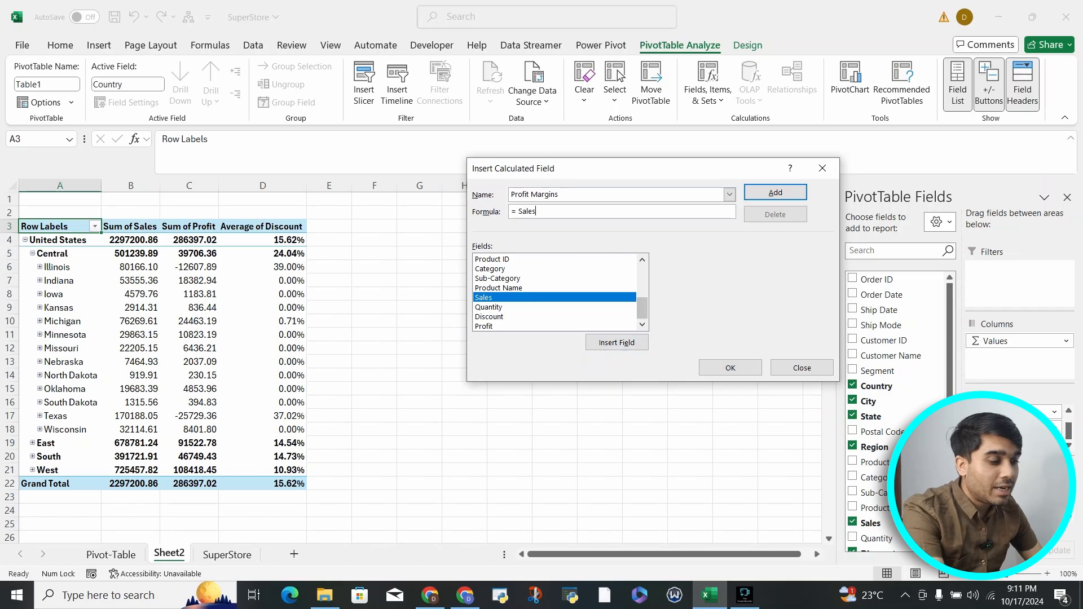
pyautogui.write('/')
pyautogui.click(496, 326)
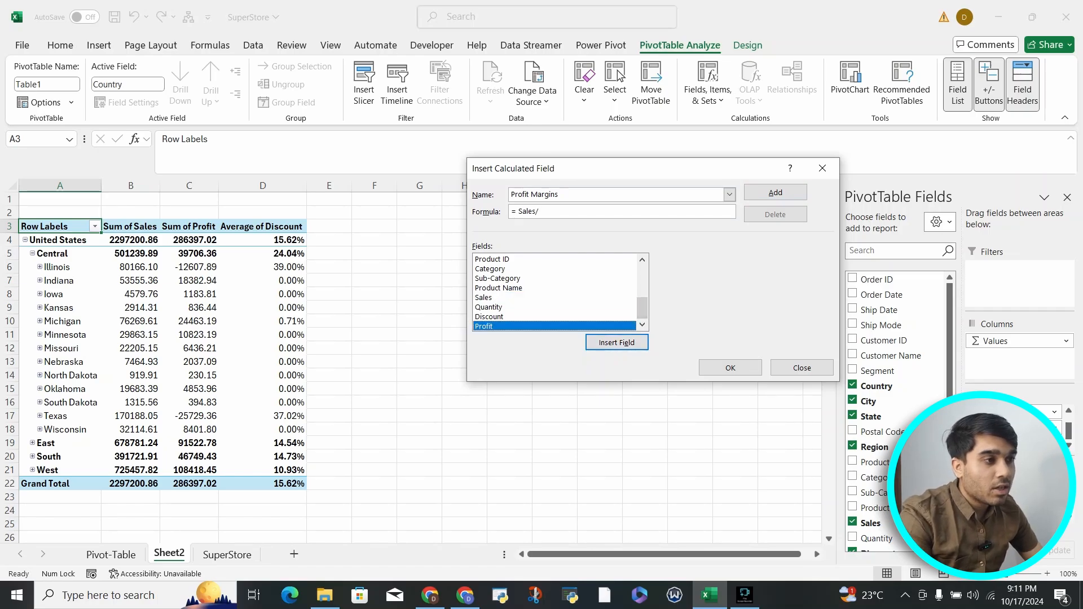
pyautogui.click(538, 211)
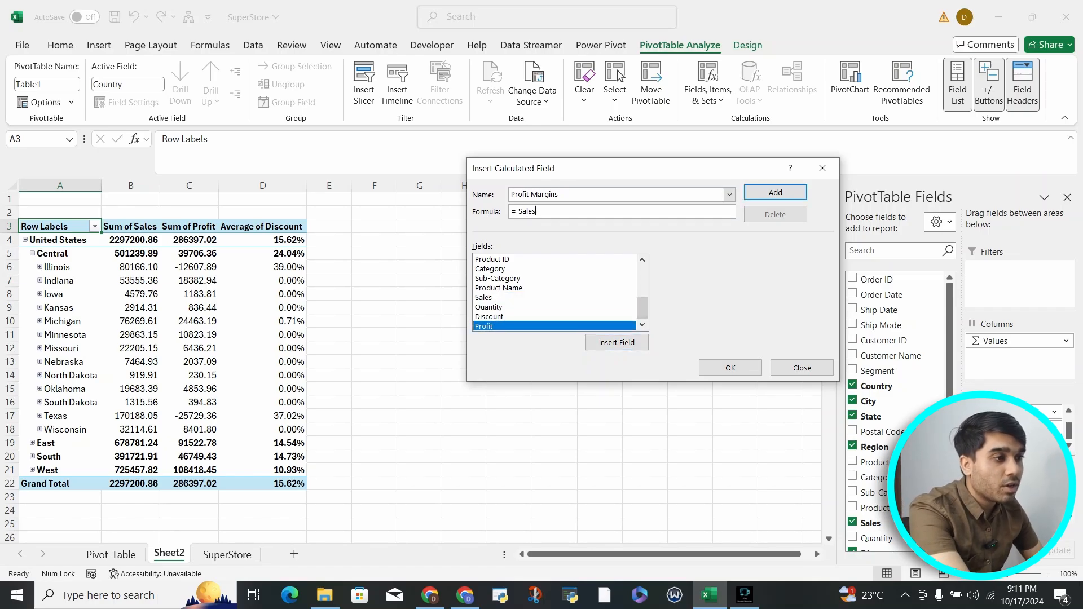
pyautogui.press('BackSpace')
pyautogui.press('BackSpace')
pyautogui.press('BackSpace')
pyautogui.press('BackSpace')
pyautogui.press('BackSpace')
pyautogui.press('BackSpace')
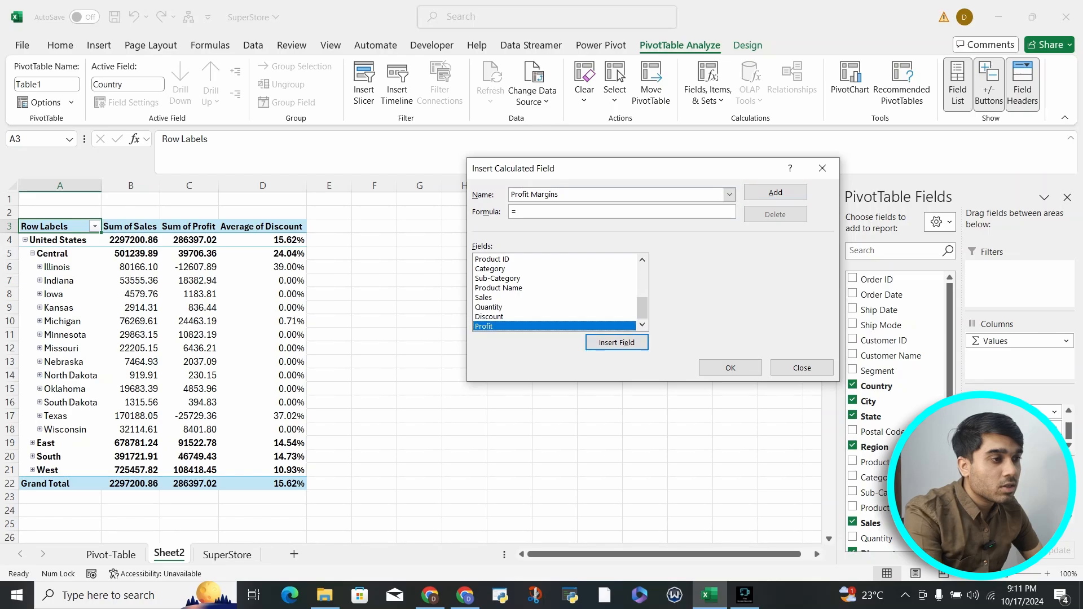
# Set the Profit Margins formula to Profit/ Sales and add the calculated field to the PivotTable
pyautogui.click(617, 343)
pyautogui.write('/')
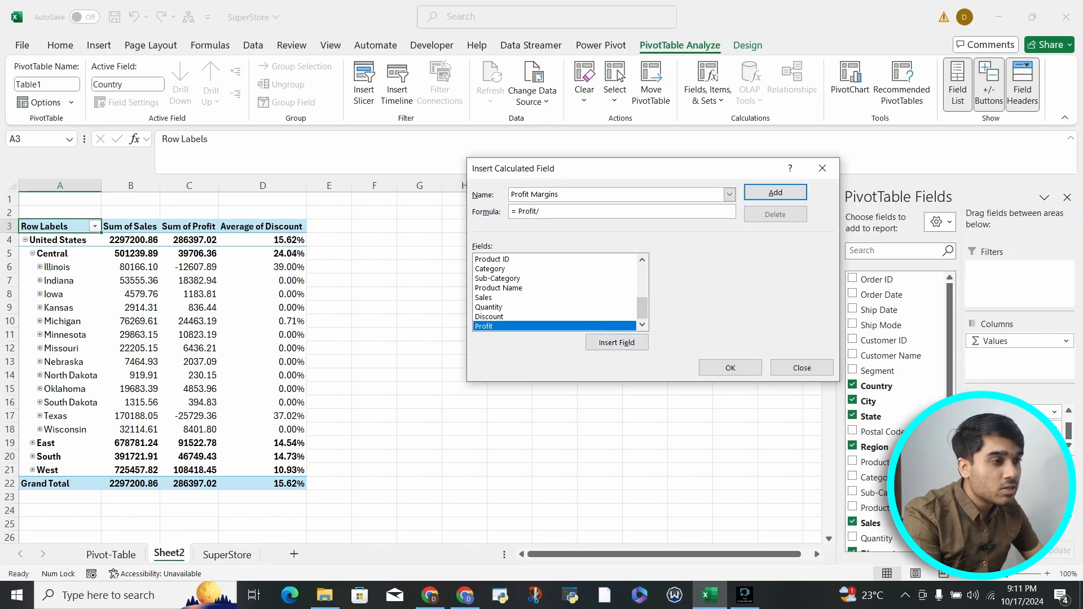
pyautogui.click(497, 298)
pyautogui.click(617, 343)
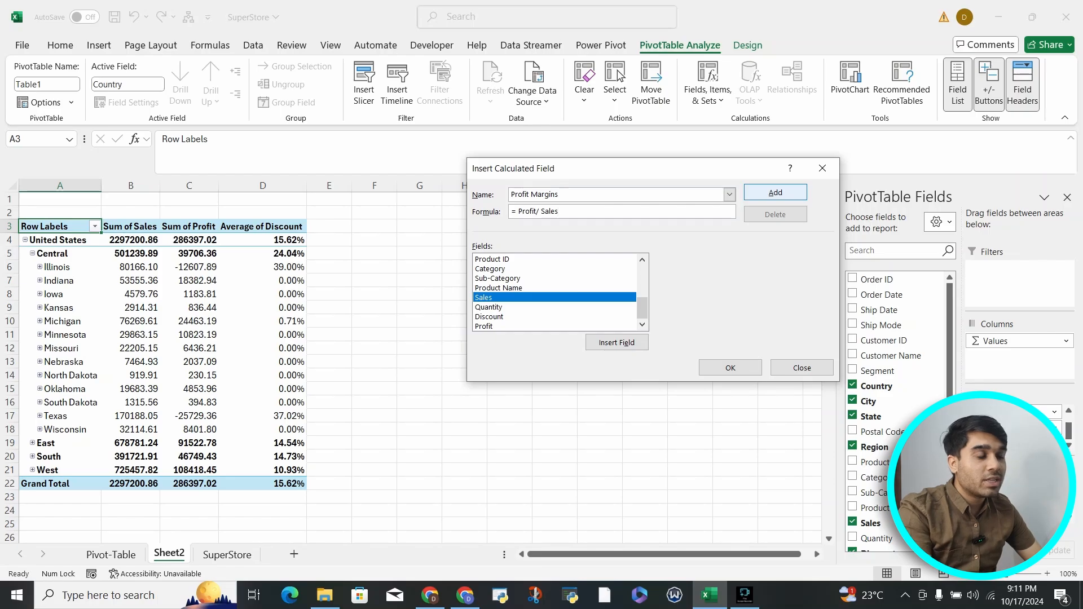
pyautogui.press('Return')
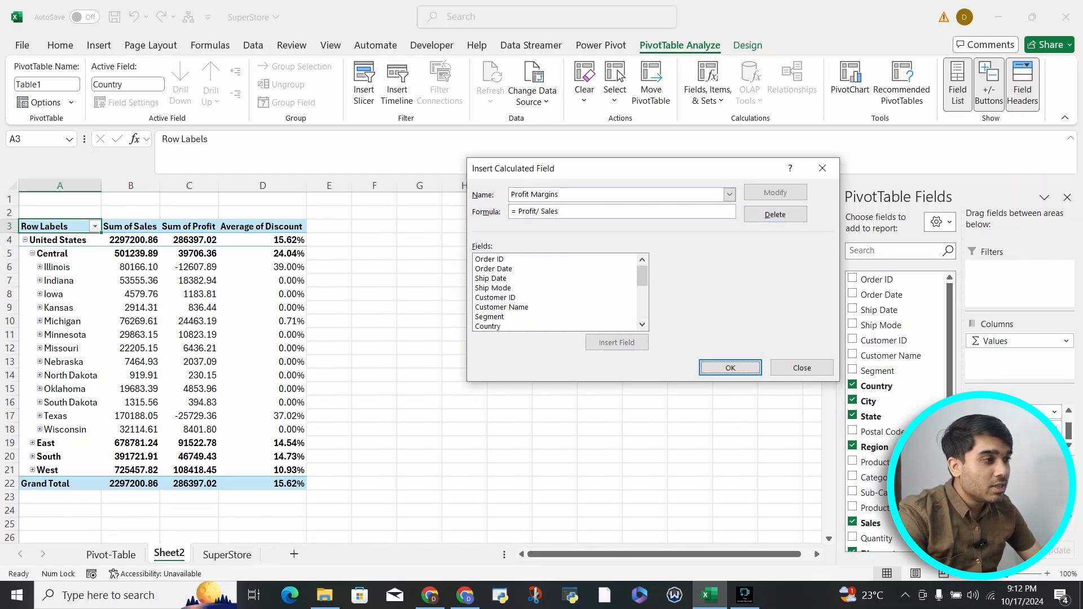
pyautogui.press('Return')
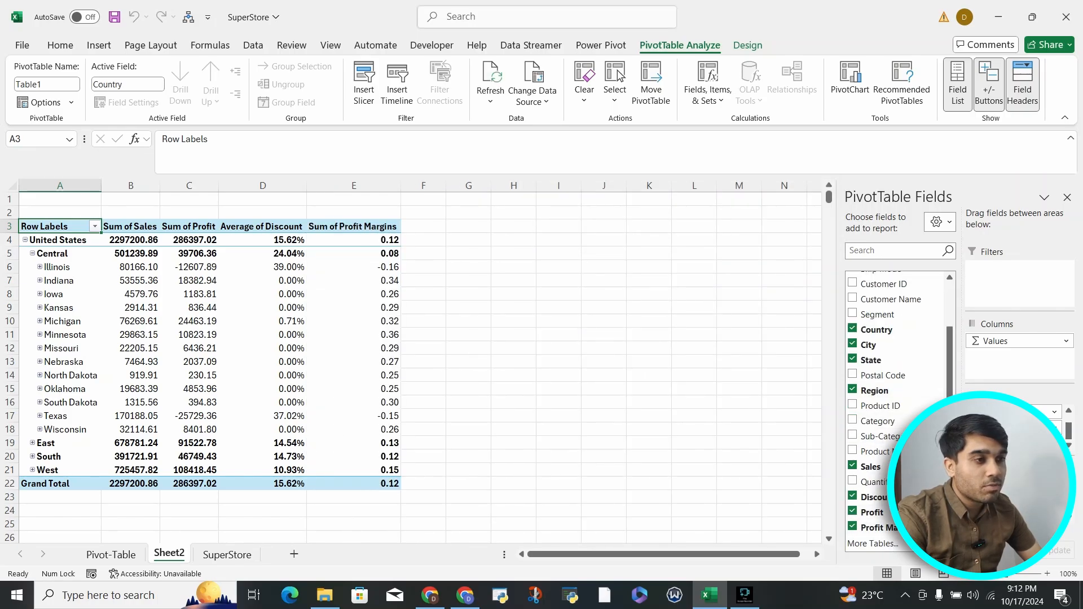
# Format the Sum of Profit Margins values as percentages with two decimals, and remove the Profit and Sales fields from the PivotTable
pyautogui.moveTo(354, 240); pyautogui.dragTo(361, 483)
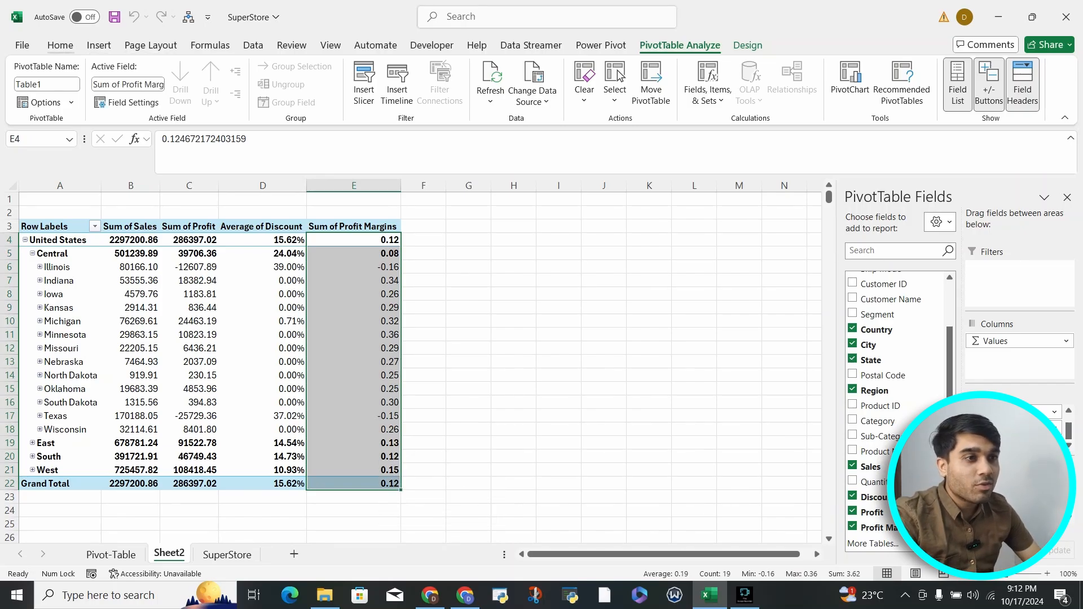
pyautogui.click(60, 45)
pyautogui.click(491, 94)
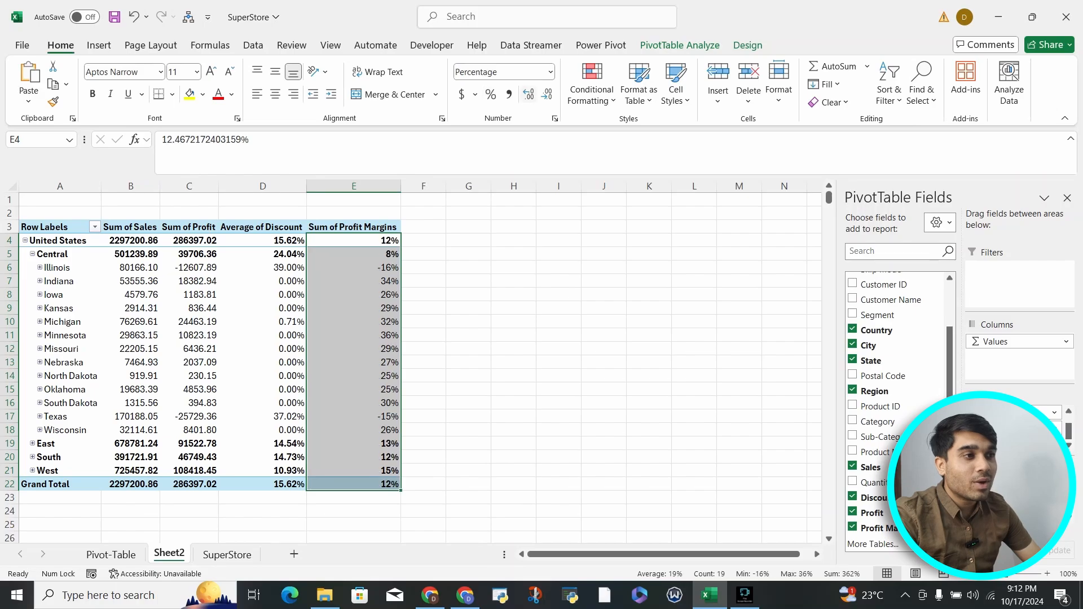
pyautogui.click(529, 94)
pyautogui.click(529, 94)
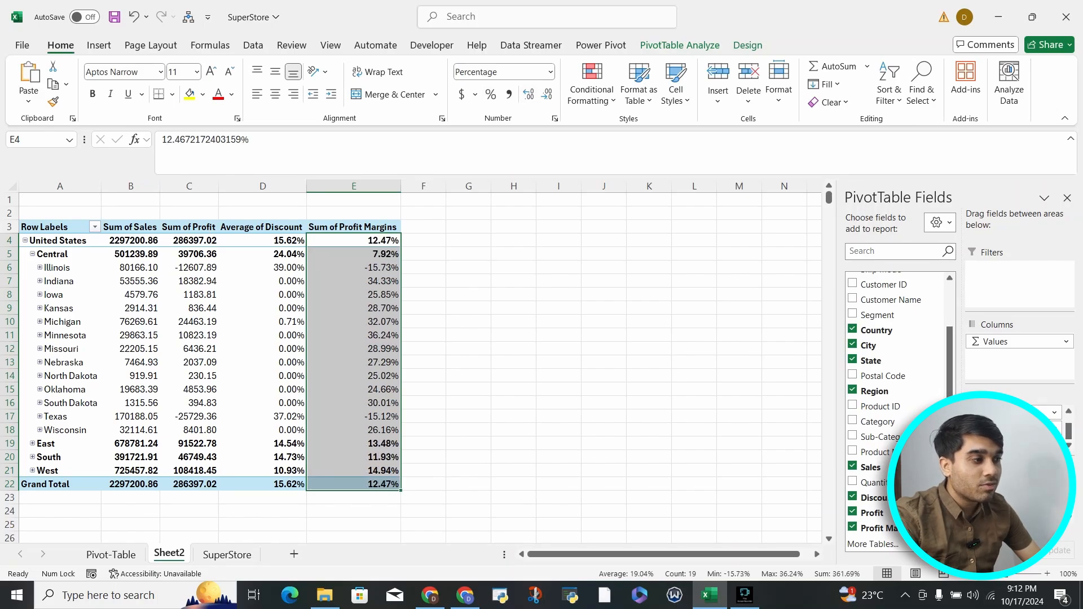
pyautogui.click(852, 513)
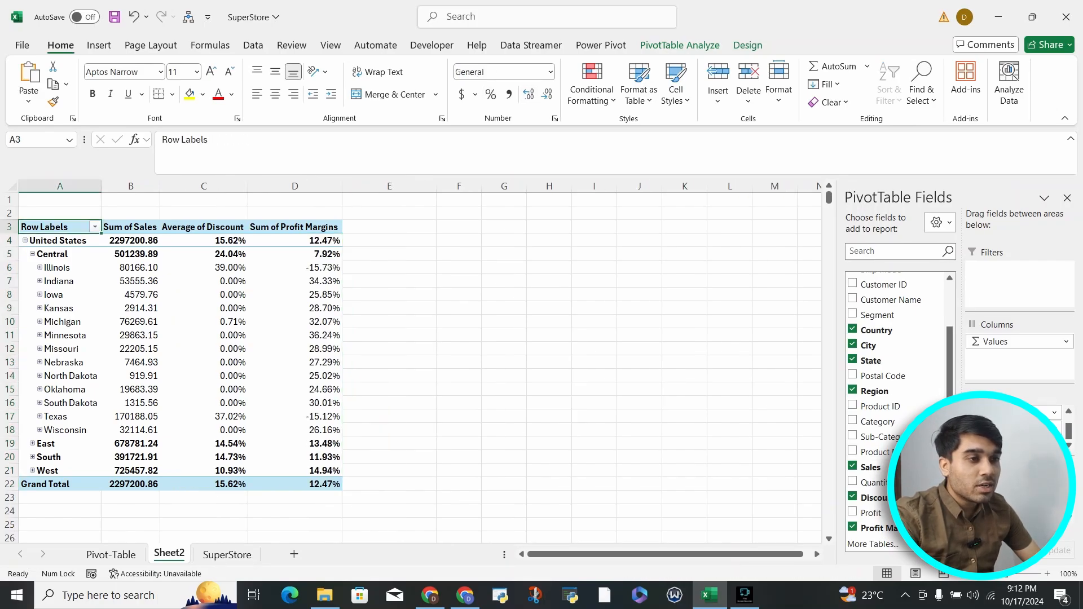
pyautogui.click(852, 466)
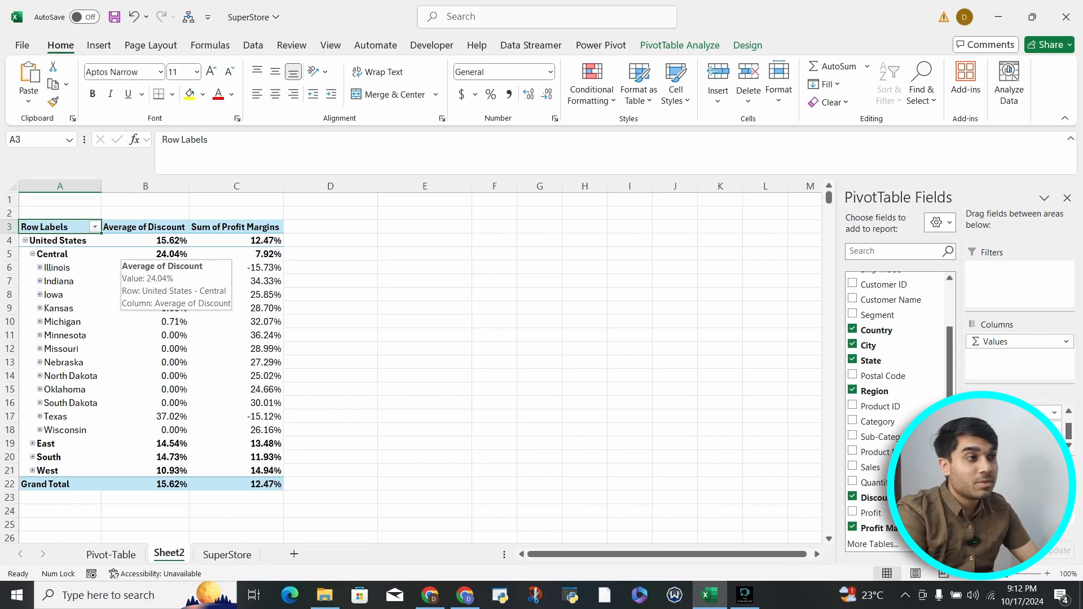
pyautogui.click(680, 45)
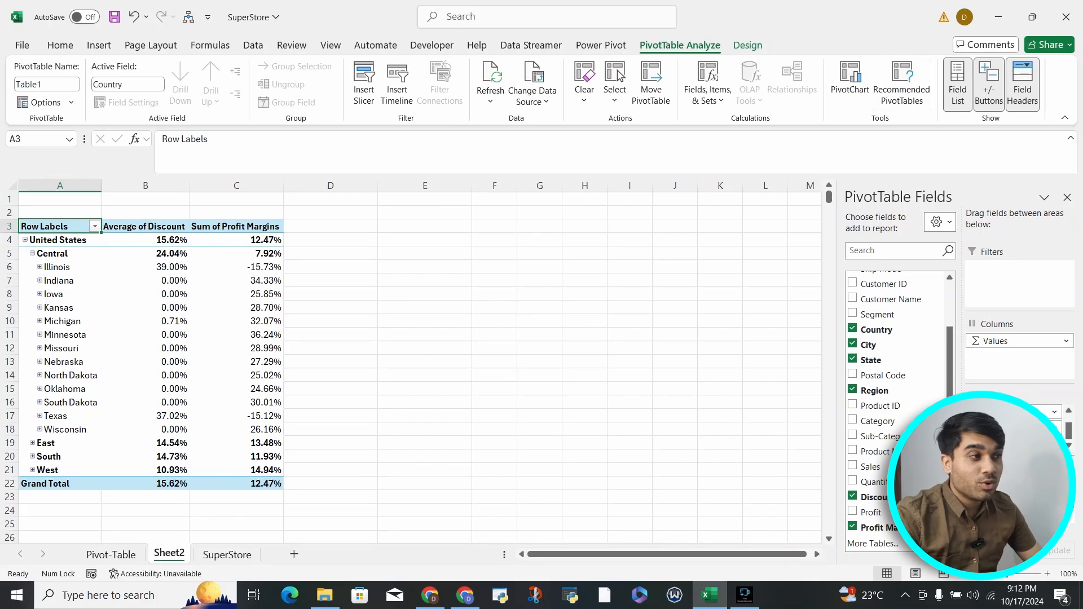
pyautogui.click(902, 82)
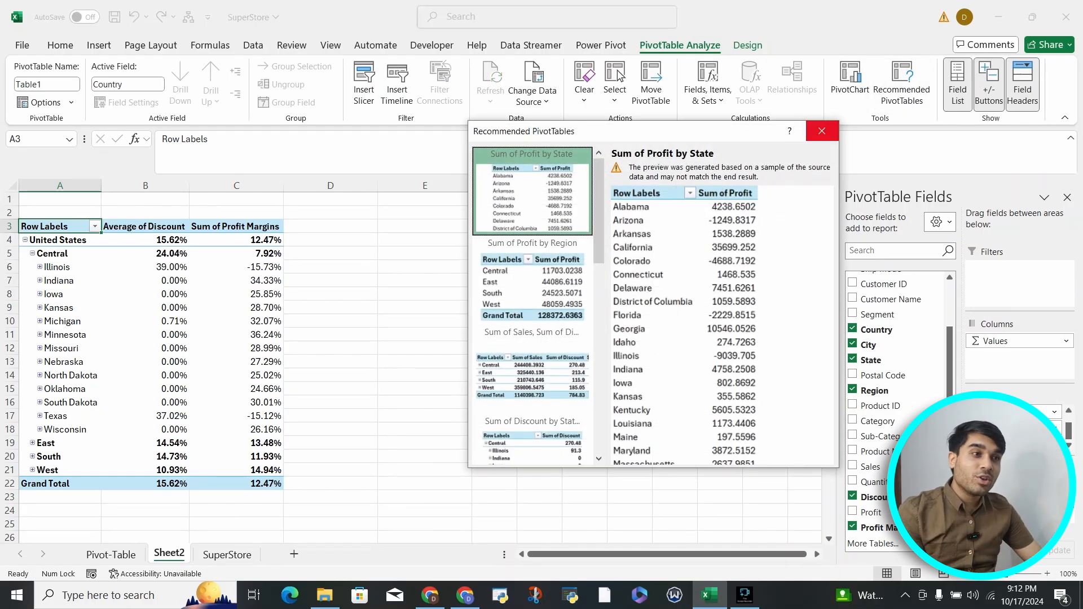
pyautogui.click(821, 131)
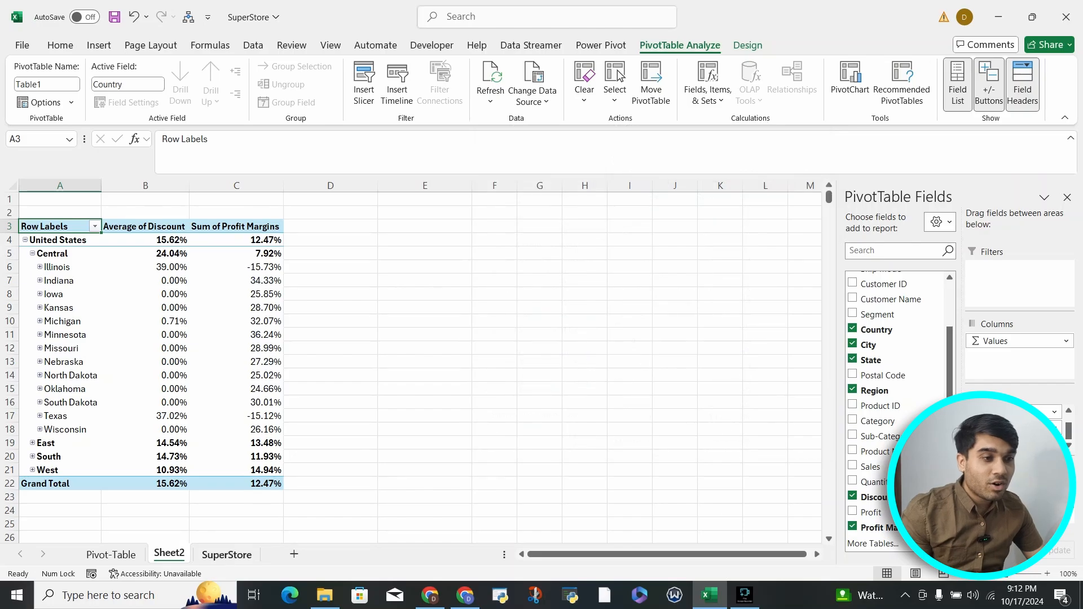
# Create another PivotTable on a new worksheet from the SuperStore range A1:T9995
pyautogui.hotkey('ctrl', 'pagedown')
pyautogui.click(99, 45)
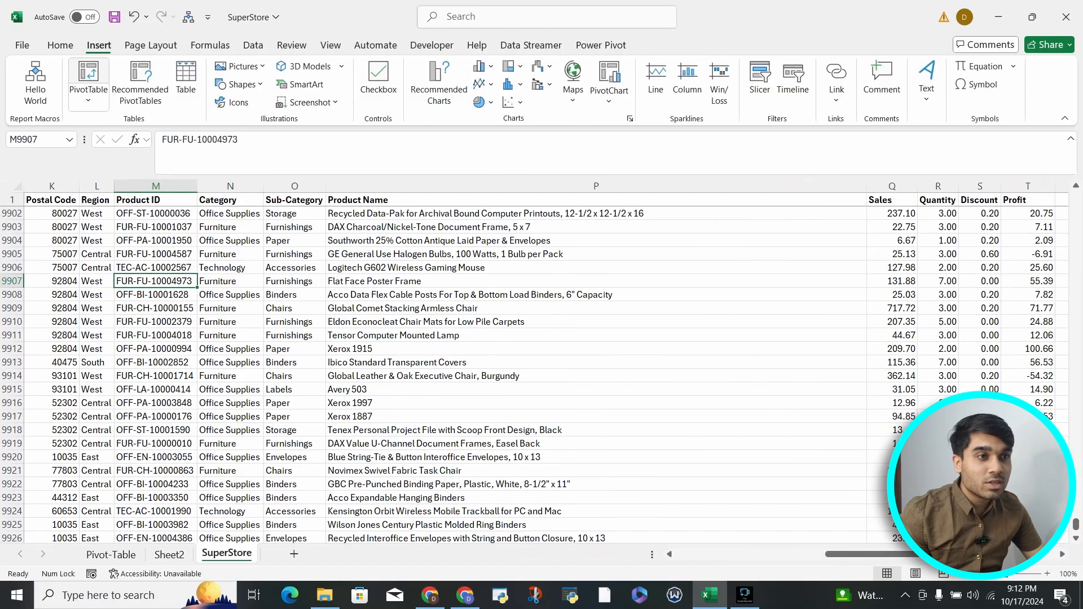
pyautogui.click(88, 93)
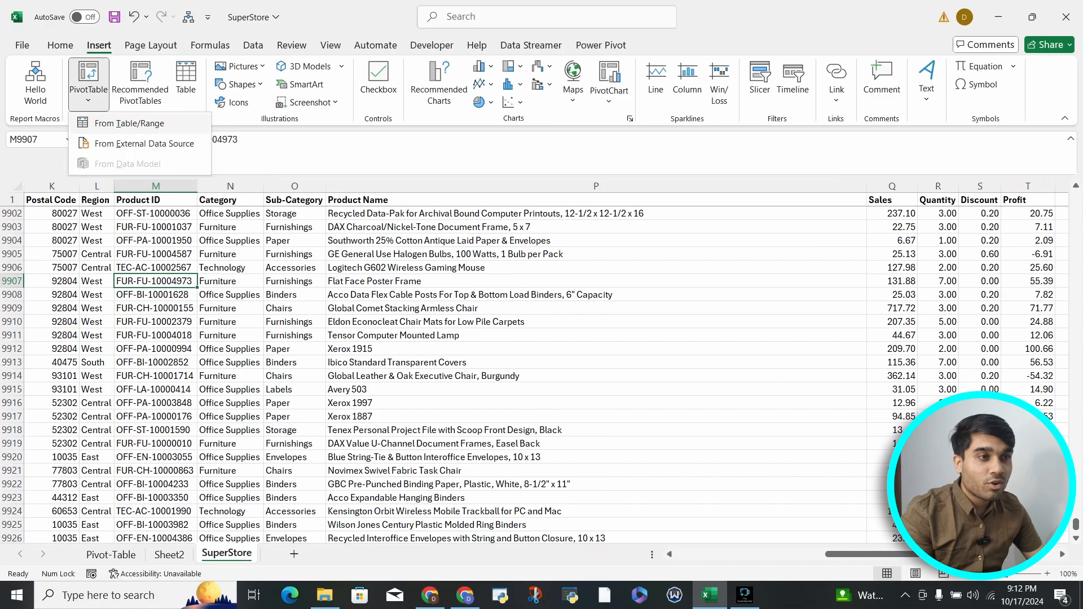
pyautogui.click(128, 123)
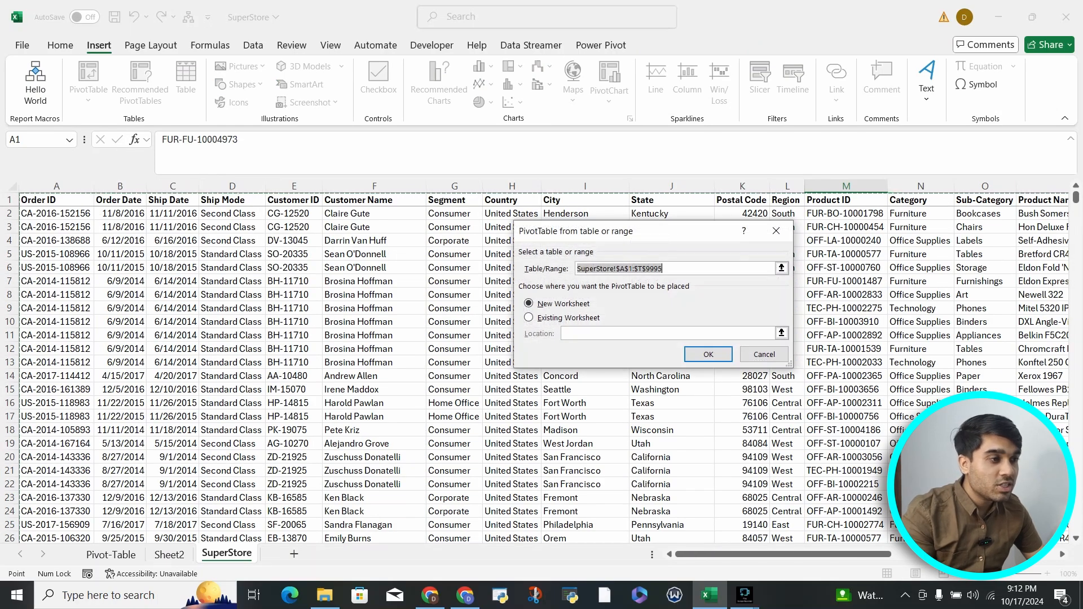
pyautogui.press('Return')
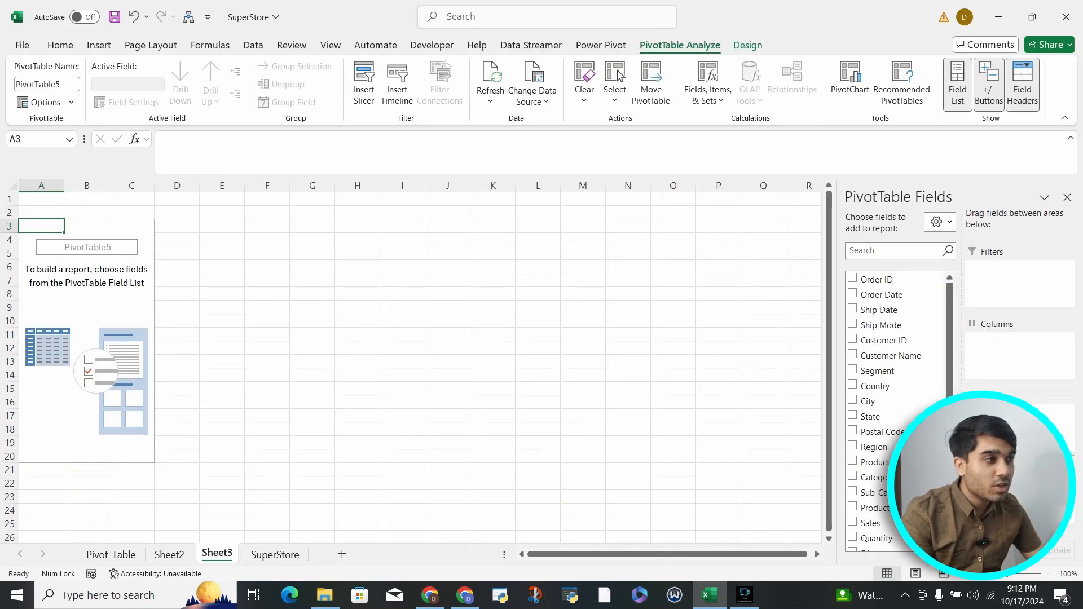
# Browse the recommended PivotTables, apply Sum of Quantity by Region (+) to the new PivotTable, and hide its expand/collapse buttons
pyautogui.click(902, 82)
pyautogui.scroll(-5, 532, 305)
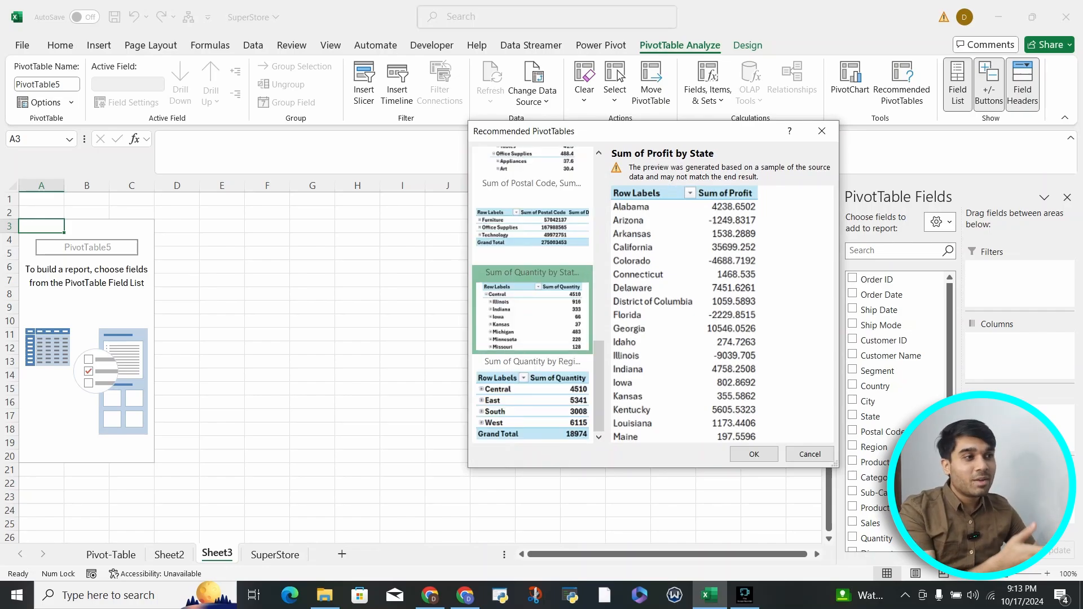
pyautogui.scroll(5, 533, 304)
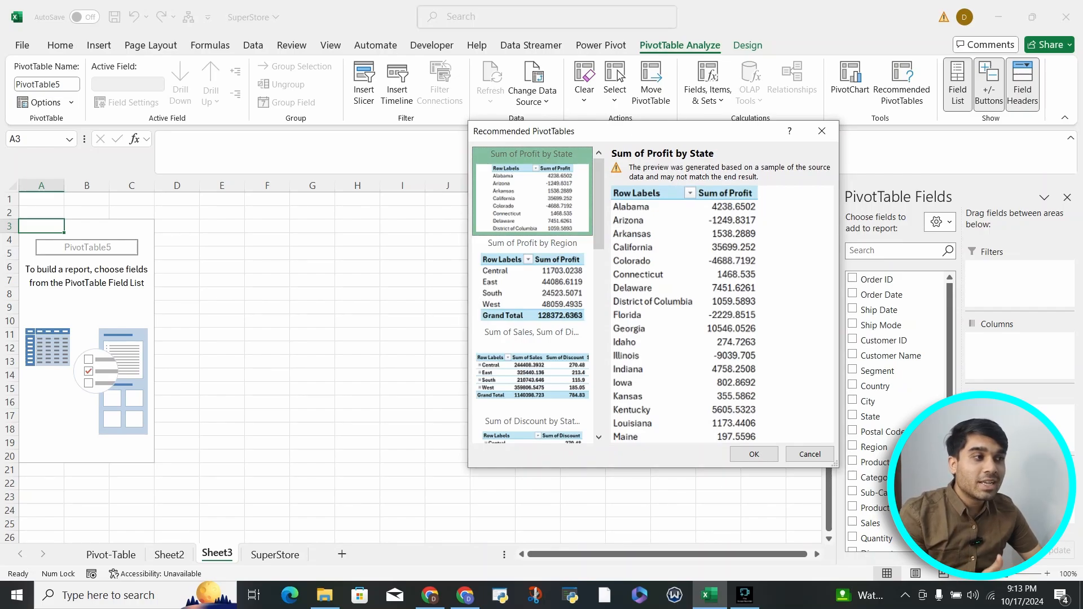
pyautogui.click(532, 280)
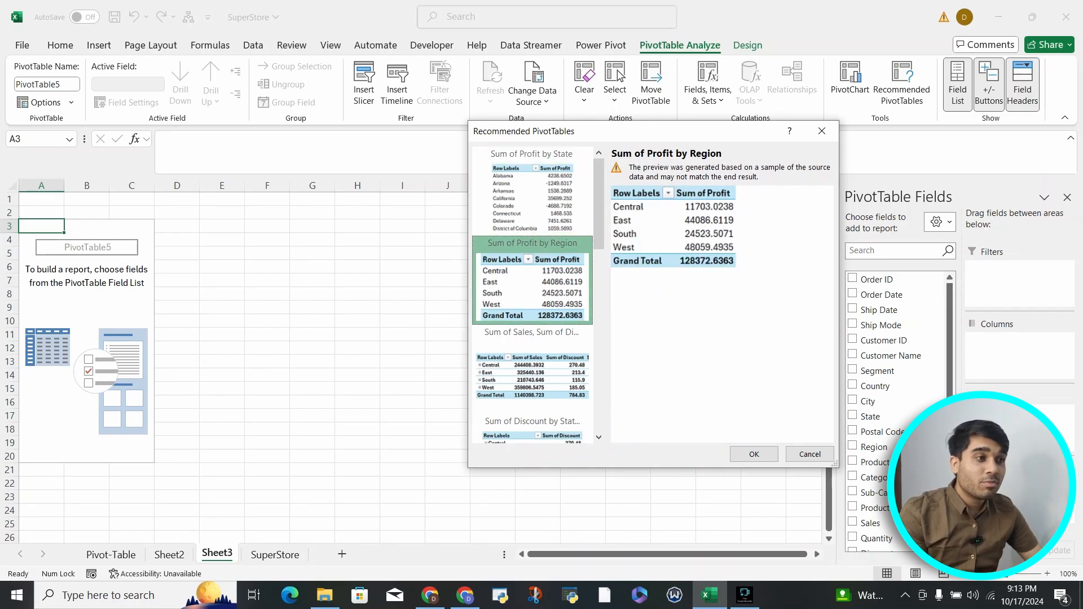
pyautogui.click(533, 369)
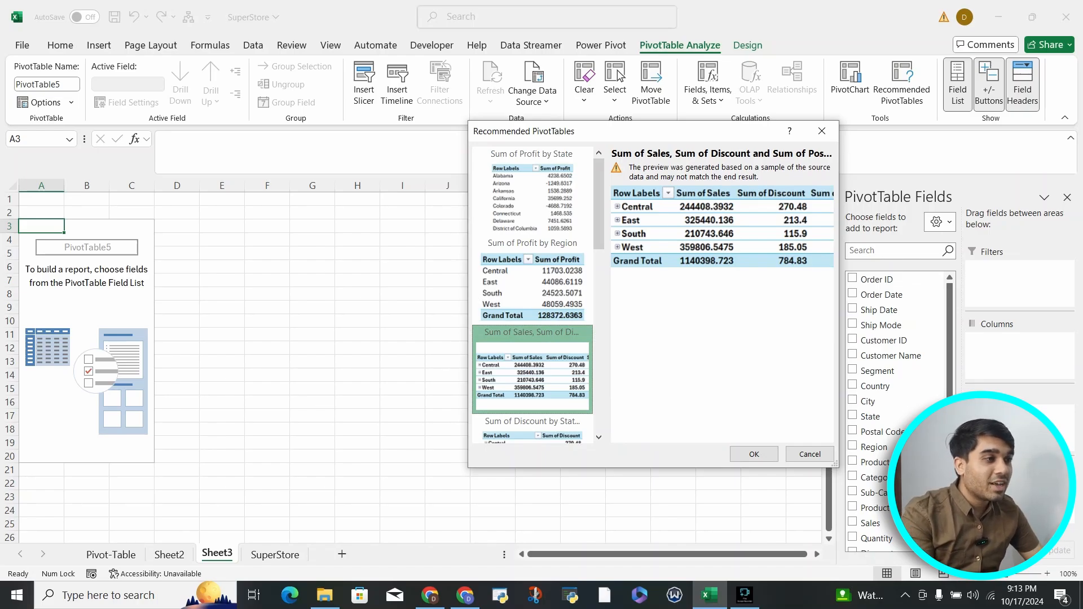
pyautogui.press('Down')
pyautogui.press('Down')
pyautogui.press('Down')
pyautogui.press('Down')
pyautogui.press('Down')
pyautogui.press('Down')
pyautogui.press('Down')
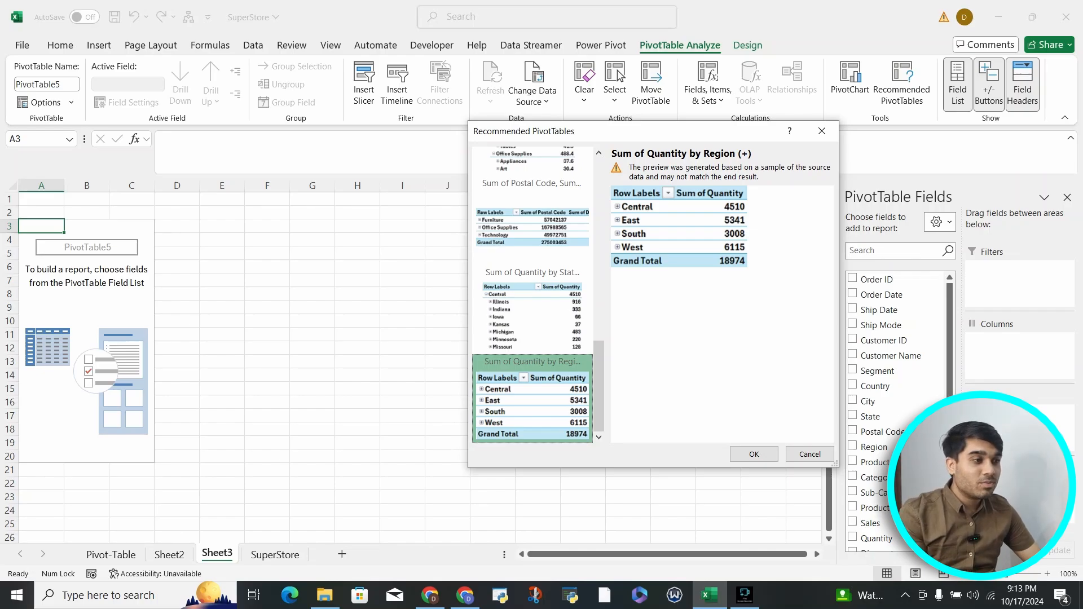
pyautogui.click(754, 454)
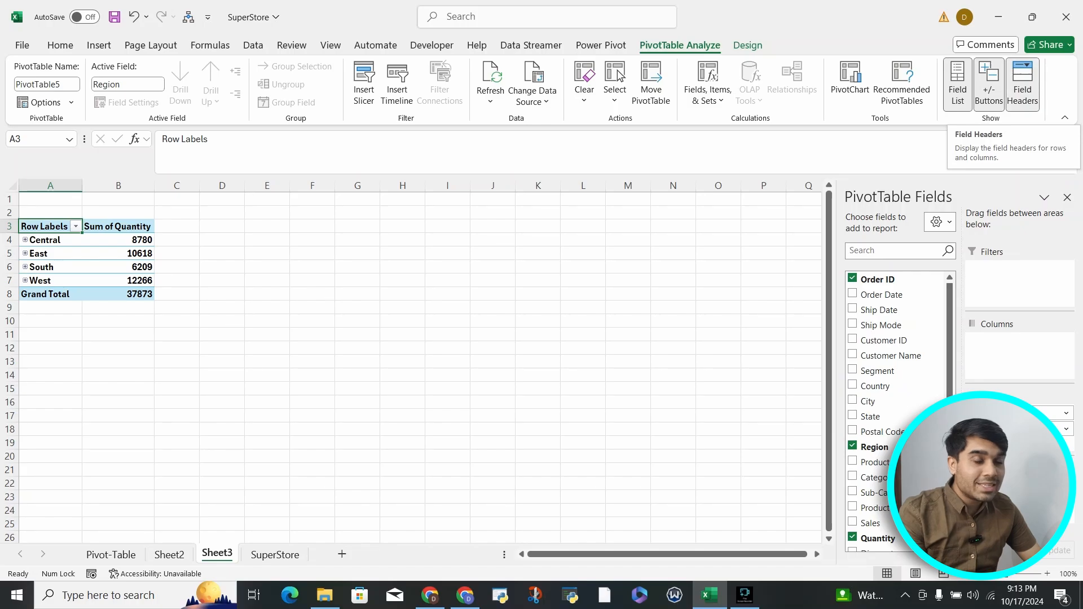
pyautogui.click(989, 84)
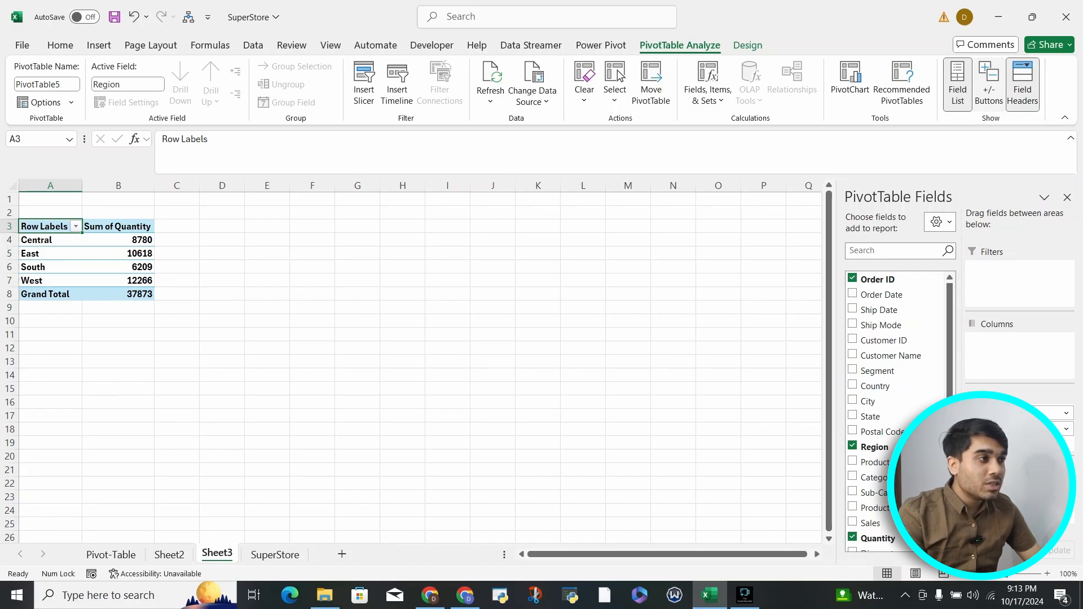
# Try switching the expand/collapse buttons, field list and field headers of the Sum of Quantity PivotTable off and on
pyautogui.click(989, 85)
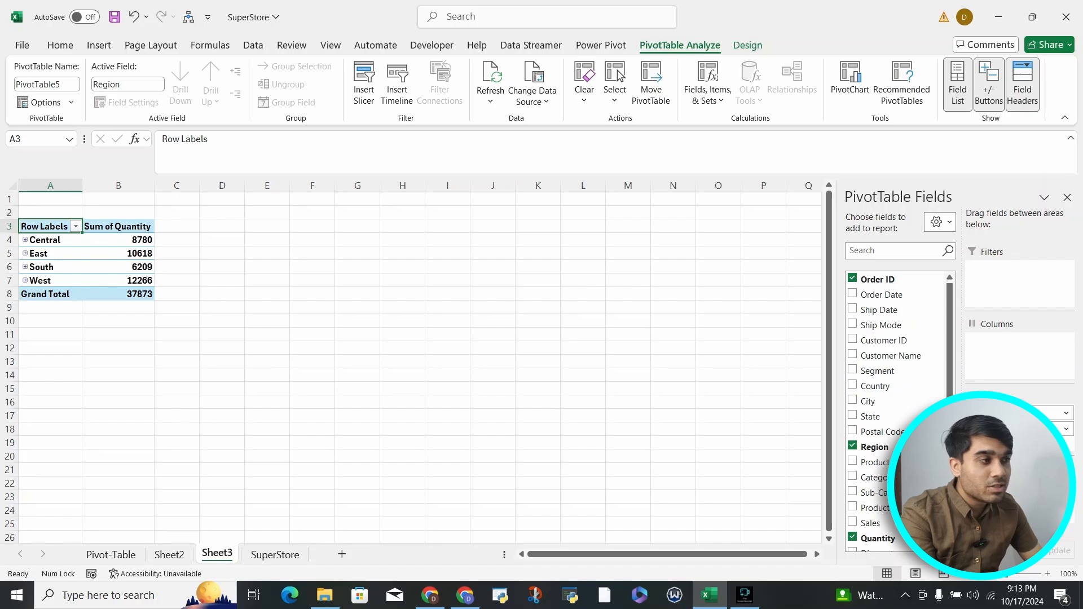
pyautogui.click(989, 85)
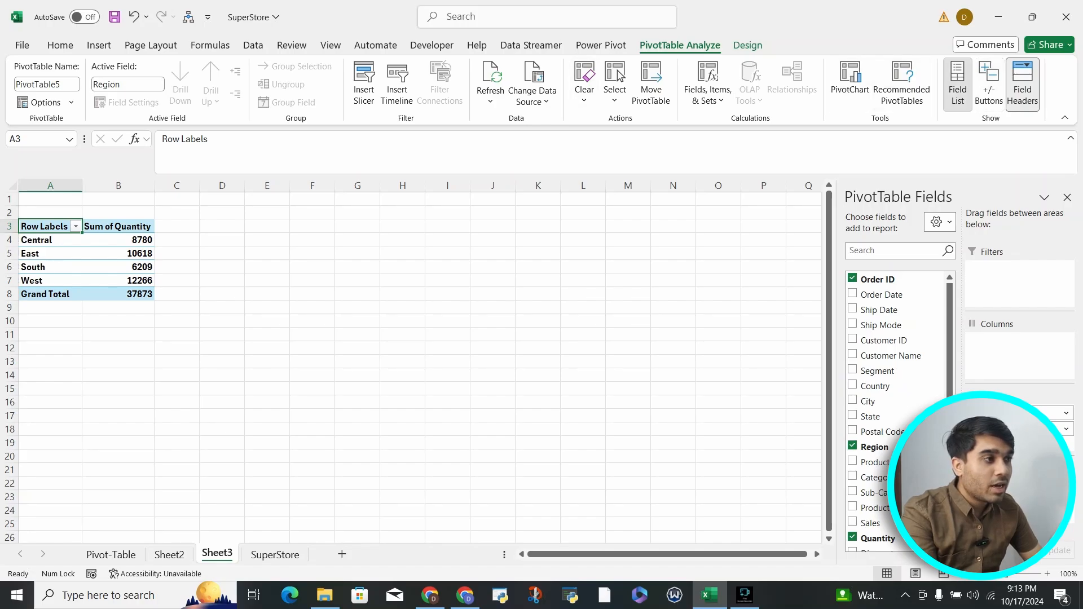
pyautogui.click(958, 85)
pyautogui.click(958, 84)
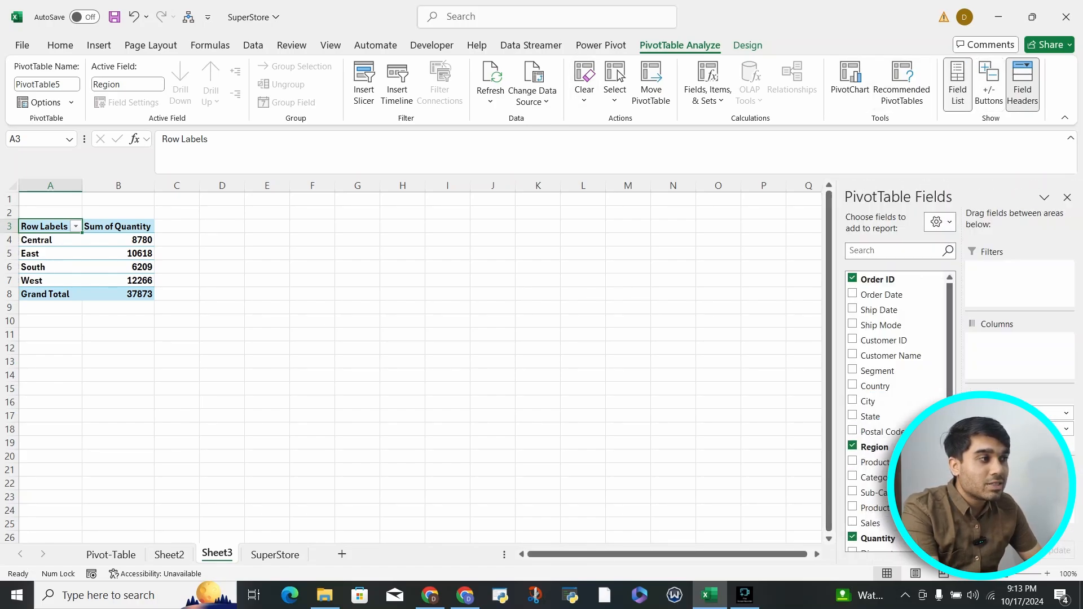
pyautogui.click(1022, 84)
pyautogui.click(1022, 84)
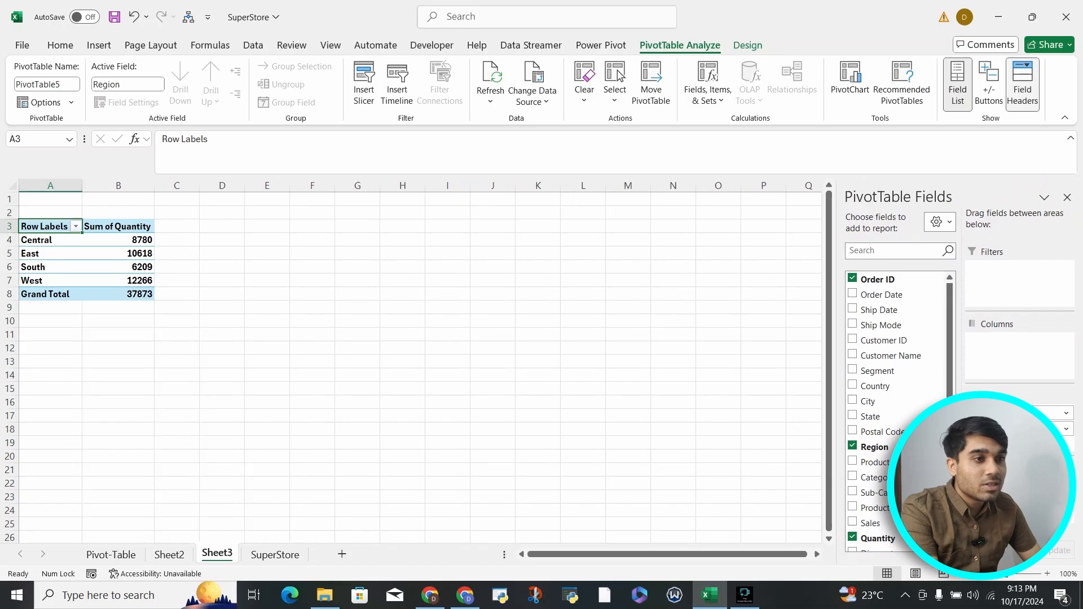
pyautogui.click(1023, 85)
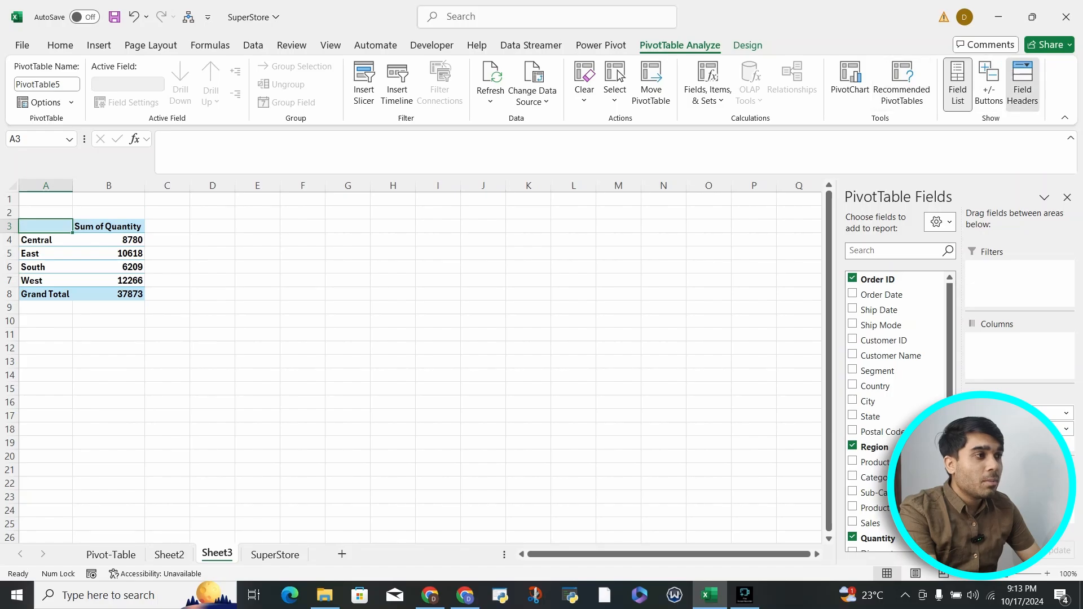
pyautogui.click(1022, 84)
# Show the expand/collapse buttons in the Sum of Quantity PivotTable, and expand and collapse the Central region
pyautogui.click(990, 85)
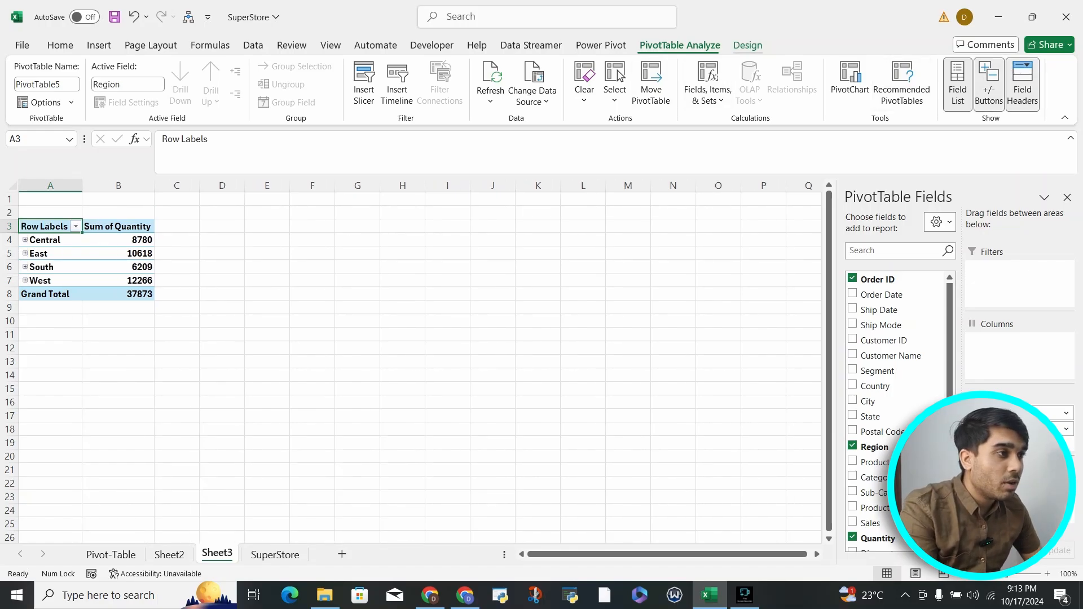
pyautogui.click(748, 45)
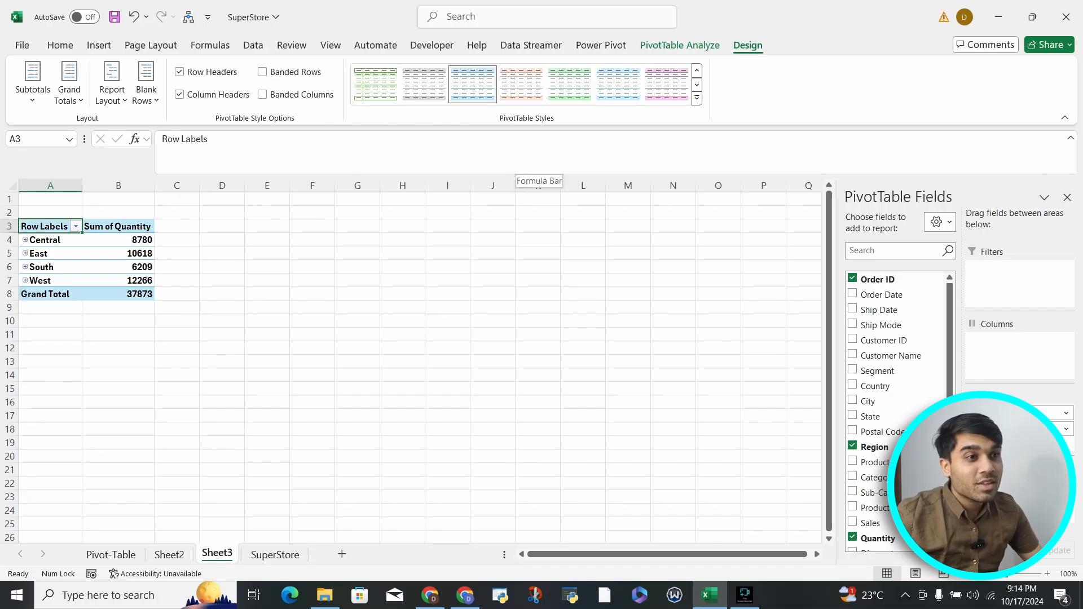
pyautogui.click(25, 240)
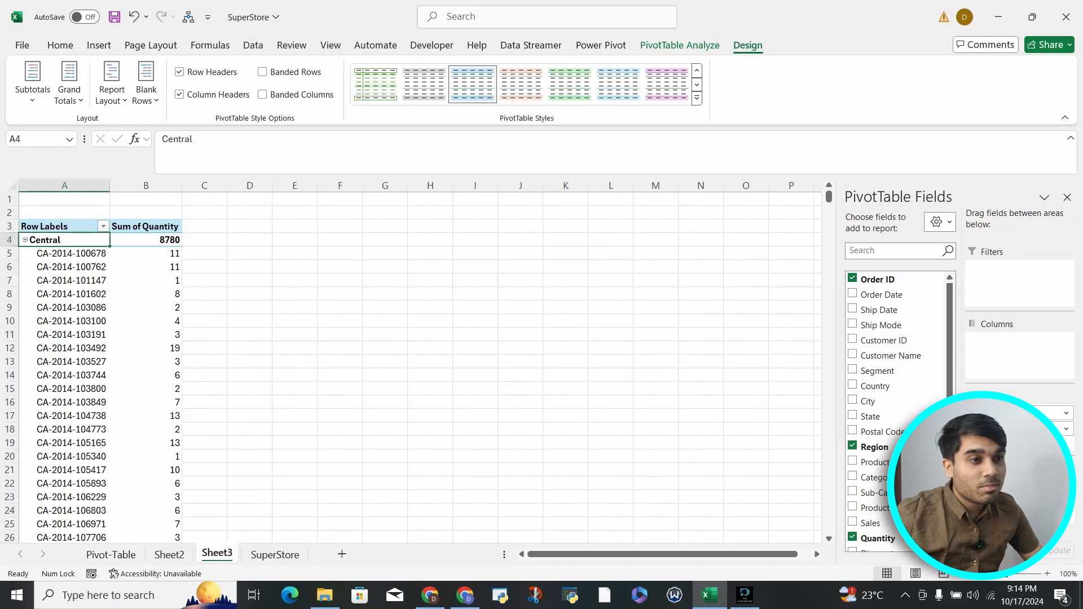
pyautogui.click(25, 240)
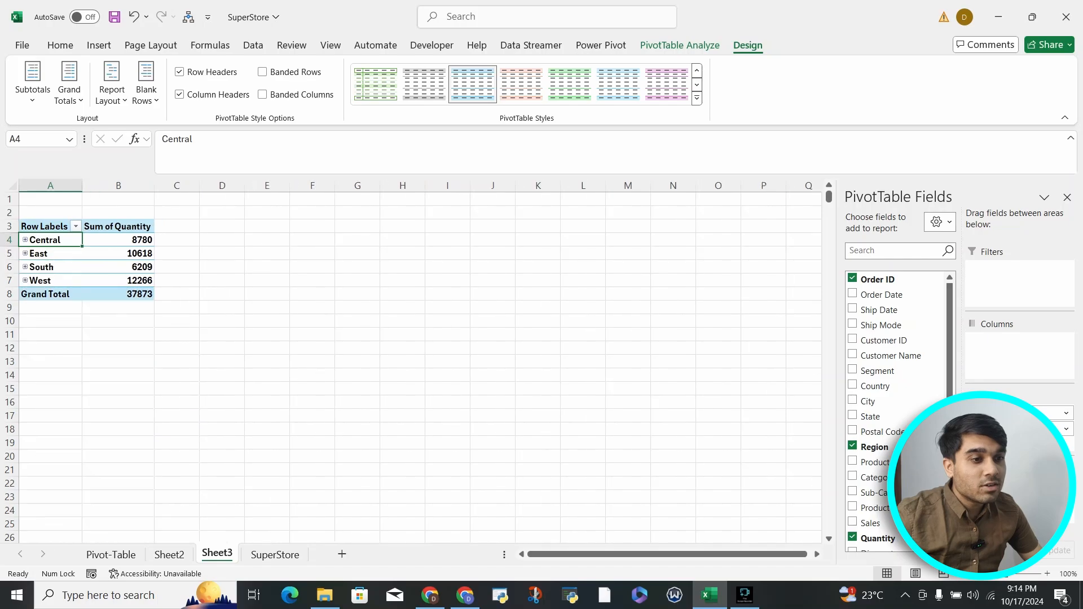
# On Sheet2, collapse the Central region and take City out of the PivotTable rows, leaving Country, Region and State
pyautogui.click(169, 555)
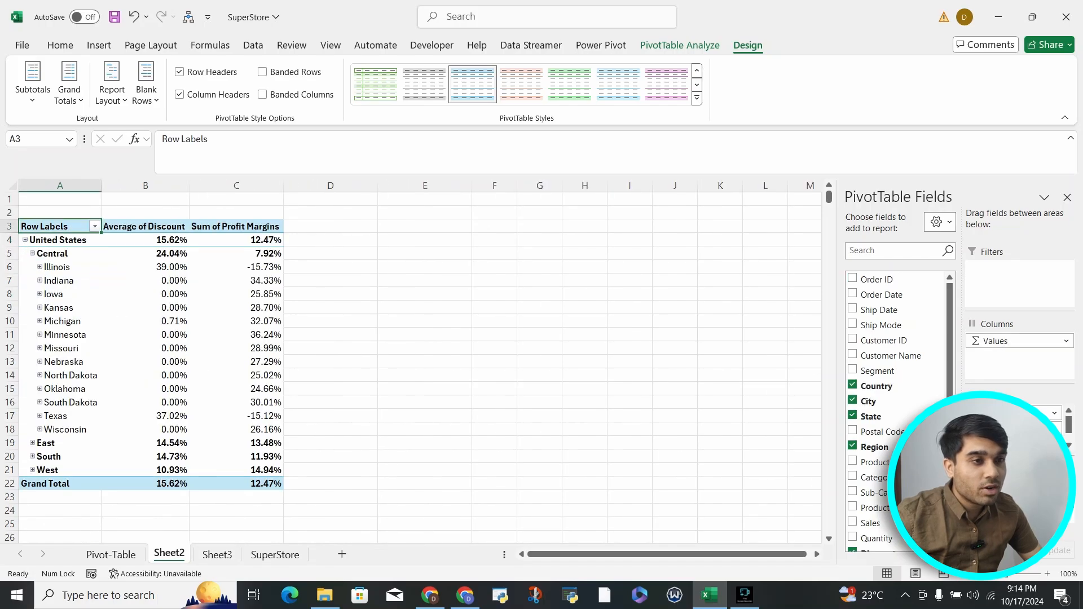
pyautogui.click(32, 254)
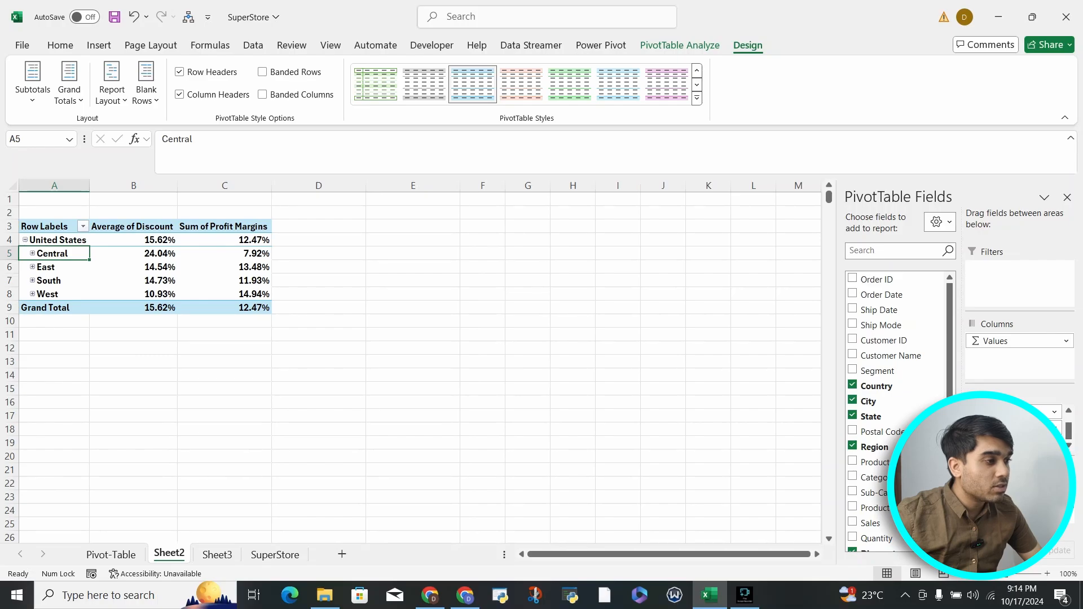
pyautogui.moveTo(1007, 428); pyautogui.dragTo(925, 474)
pyautogui.moveTo(1007, 443); pyautogui.dragTo(925, 474)
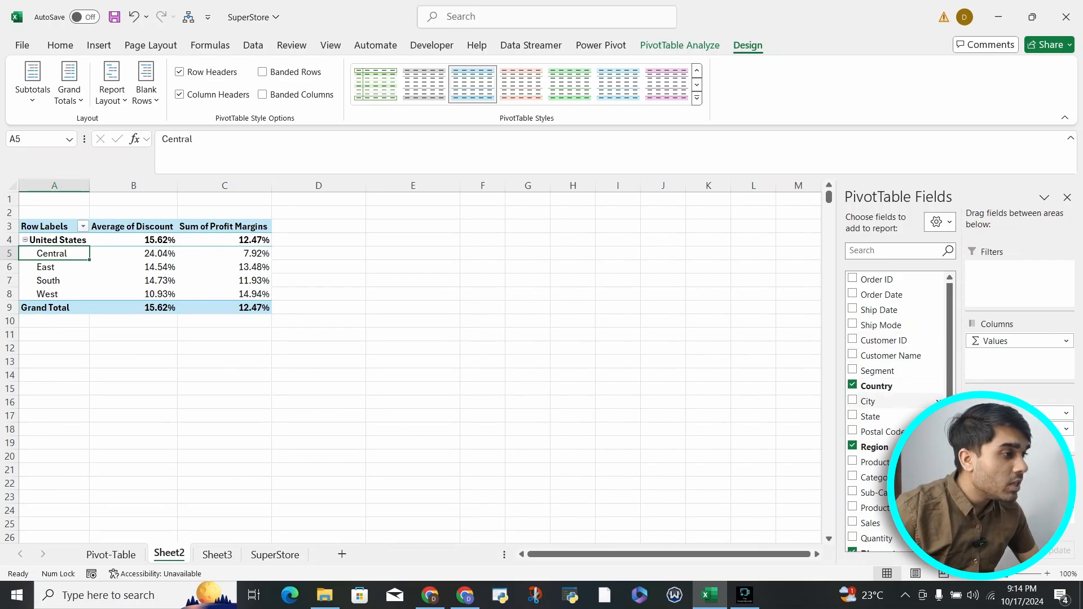
pyautogui.click(853, 416)
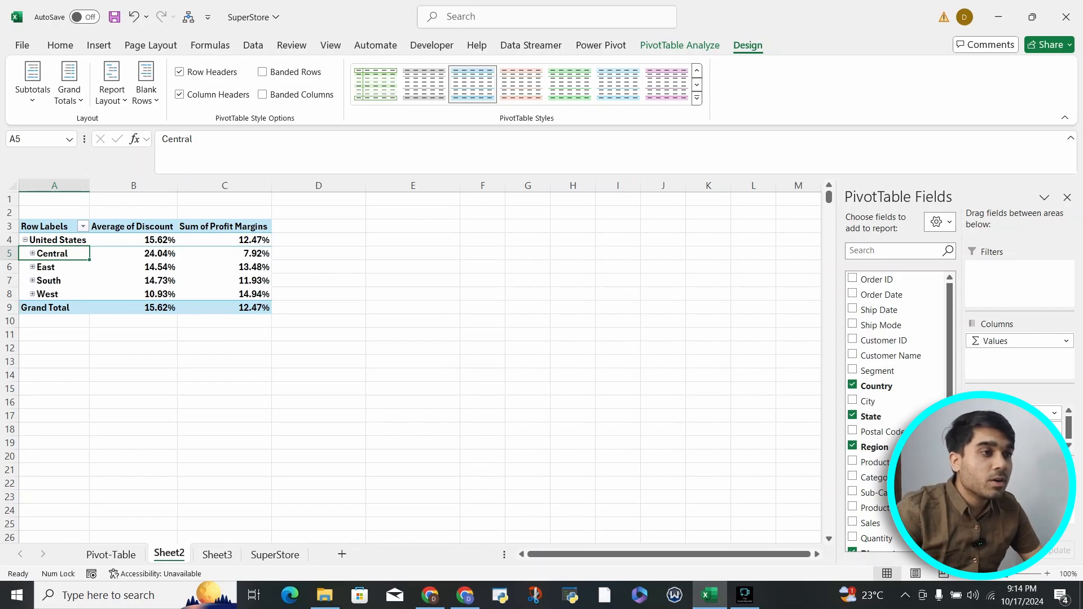
# Try several styles on the Sheet2 PivotTable, including light green, purple, dark green and gray
pyautogui.click(570, 84)
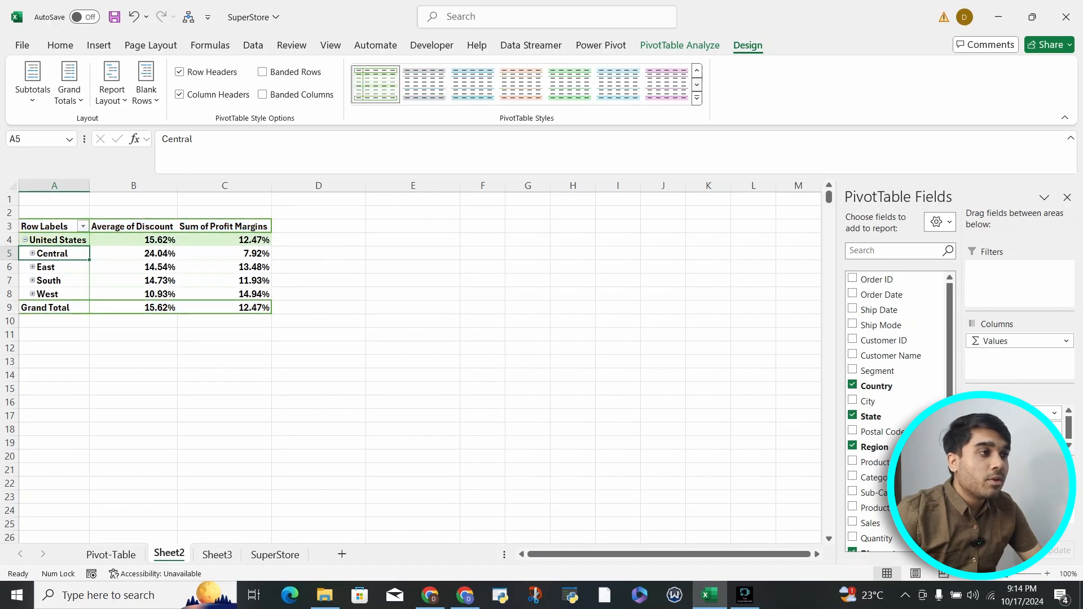
pyautogui.click(697, 84)
pyautogui.click(697, 85)
pyautogui.click(697, 85)
pyautogui.click(667, 84)
pyautogui.click(697, 85)
pyautogui.click(697, 84)
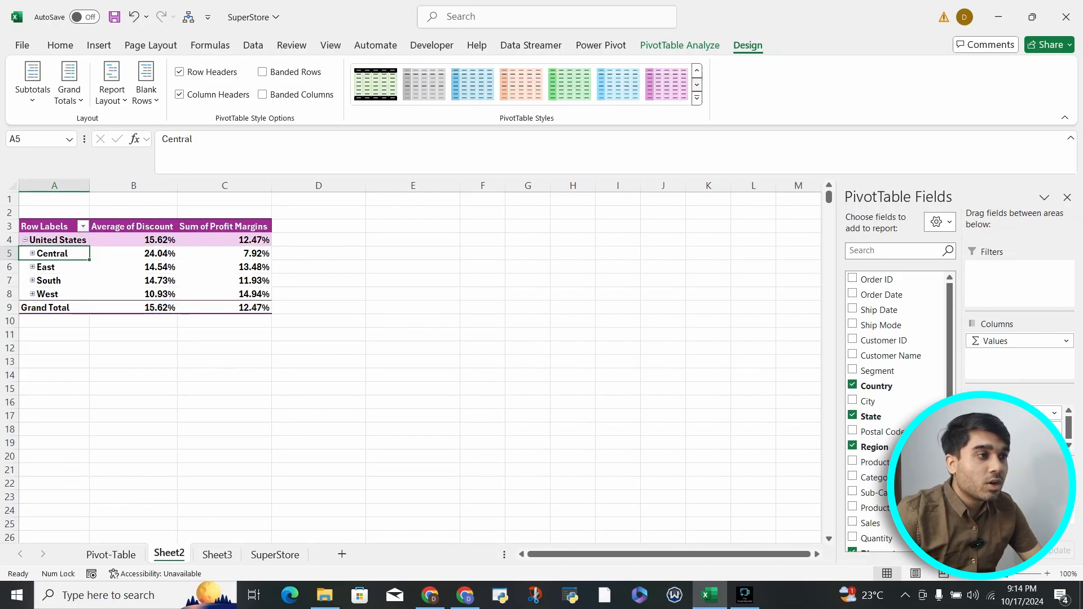
pyautogui.click(697, 85)
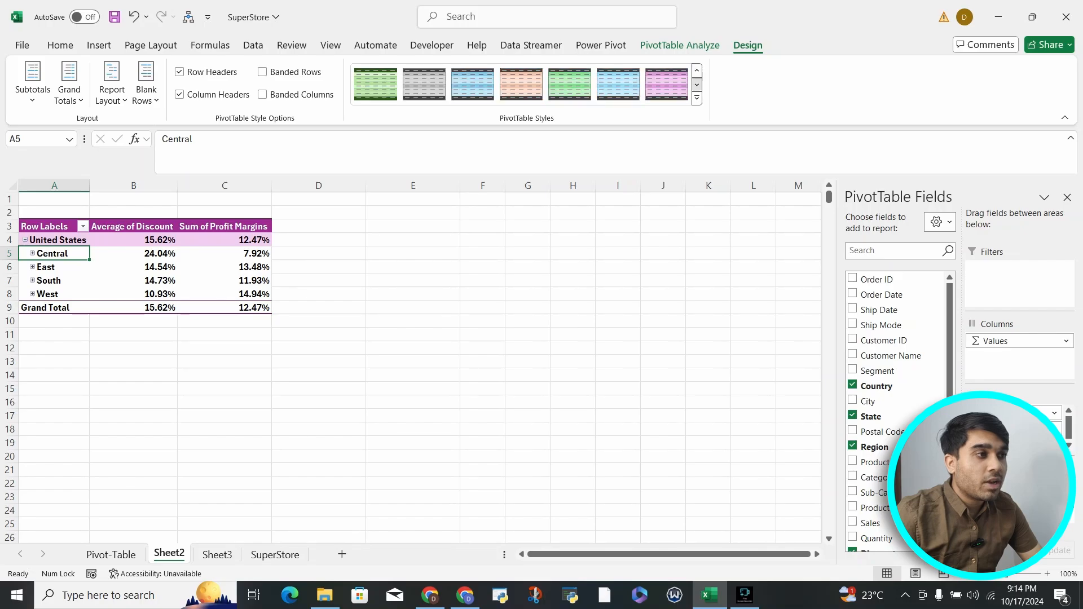
pyautogui.click(697, 85)
pyautogui.click(697, 84)
pyautogui.click(667, 84)
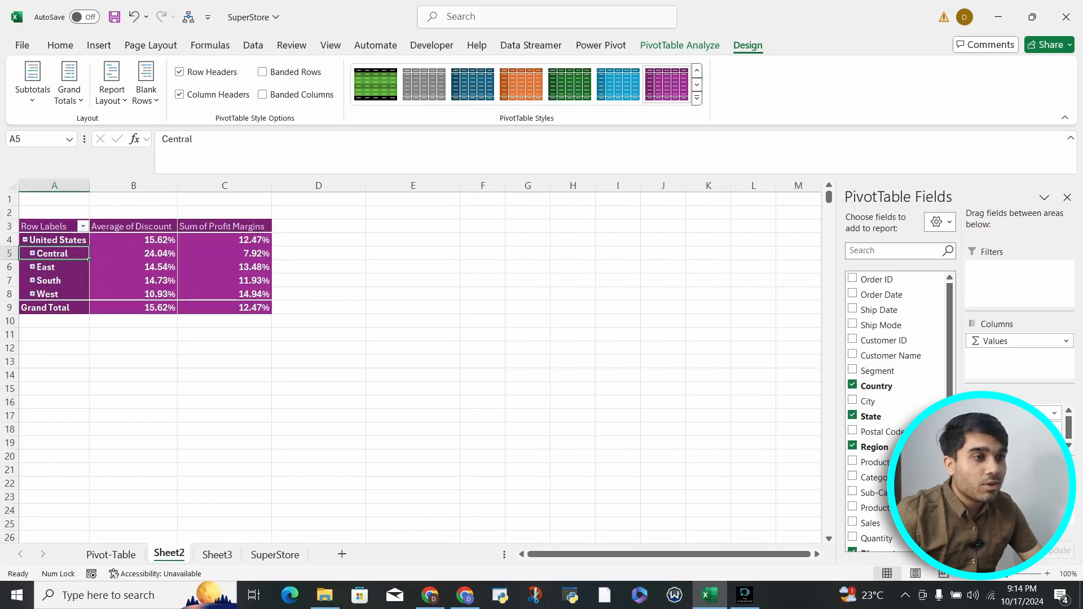
pyautogui.click(570, 84)
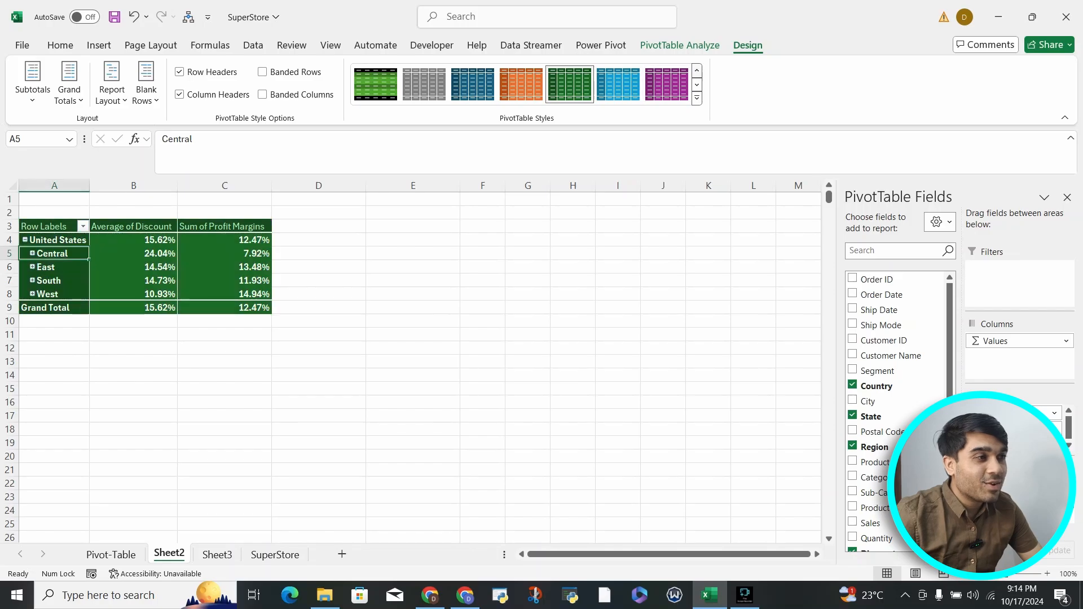
pyautogui.click(697, 70)
pyautogui.click(697, 70)
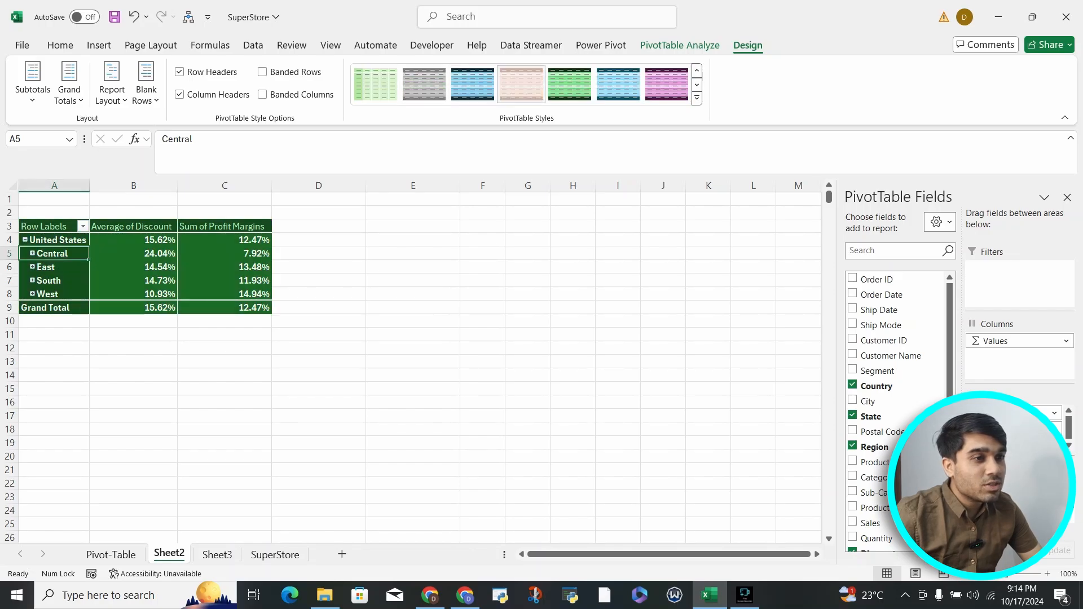
pyautogui.click(522, 84)
pyautogui.click(425, 84)
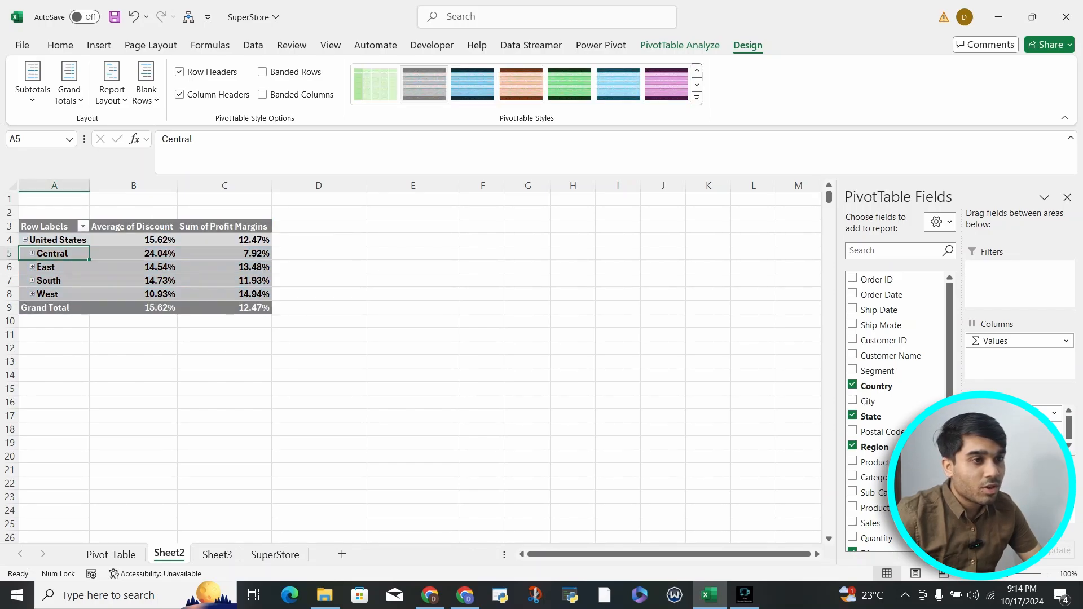
# Apply the blue style with dark header and total rows to the Sheet2 PivotTable and turn on banded rows
pyautogui.click(473, 84)
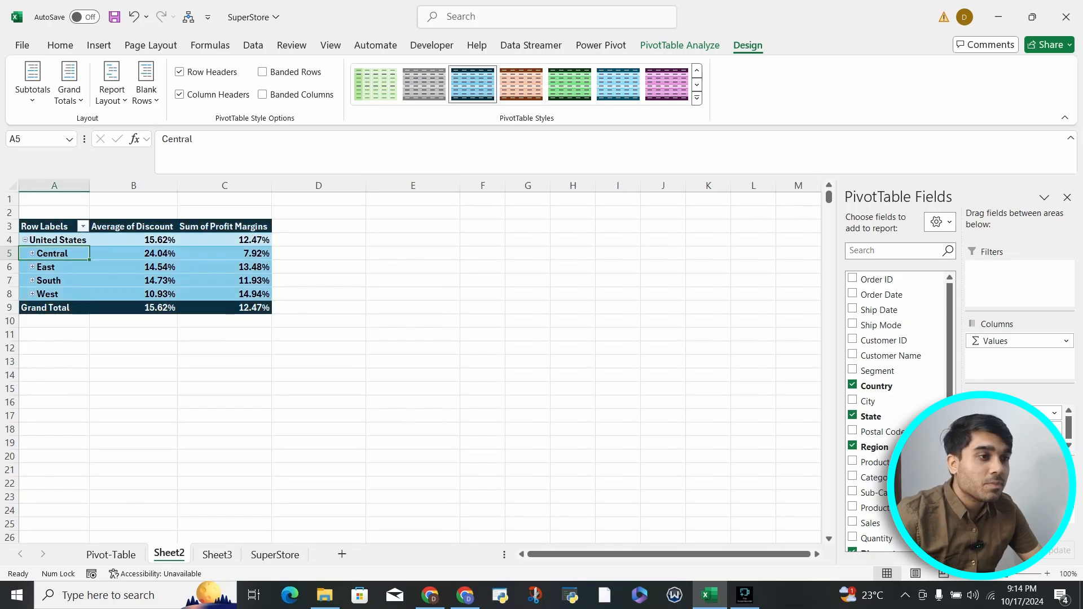
pyautogui.moveTo(244, 308); pyautogui.dragTo(51, 240)
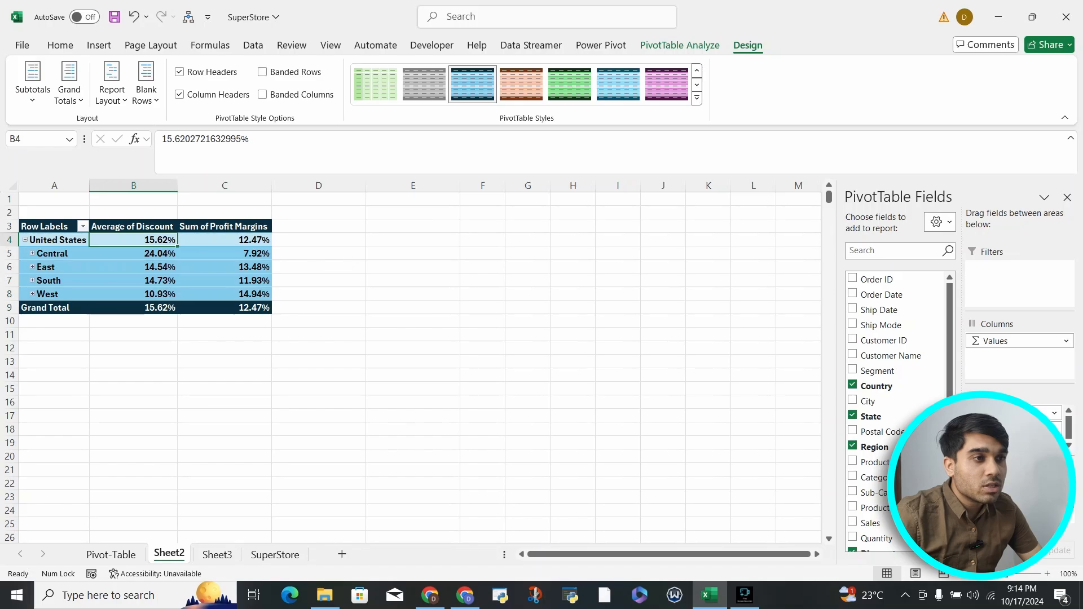
pyautogui.click(262, 72)
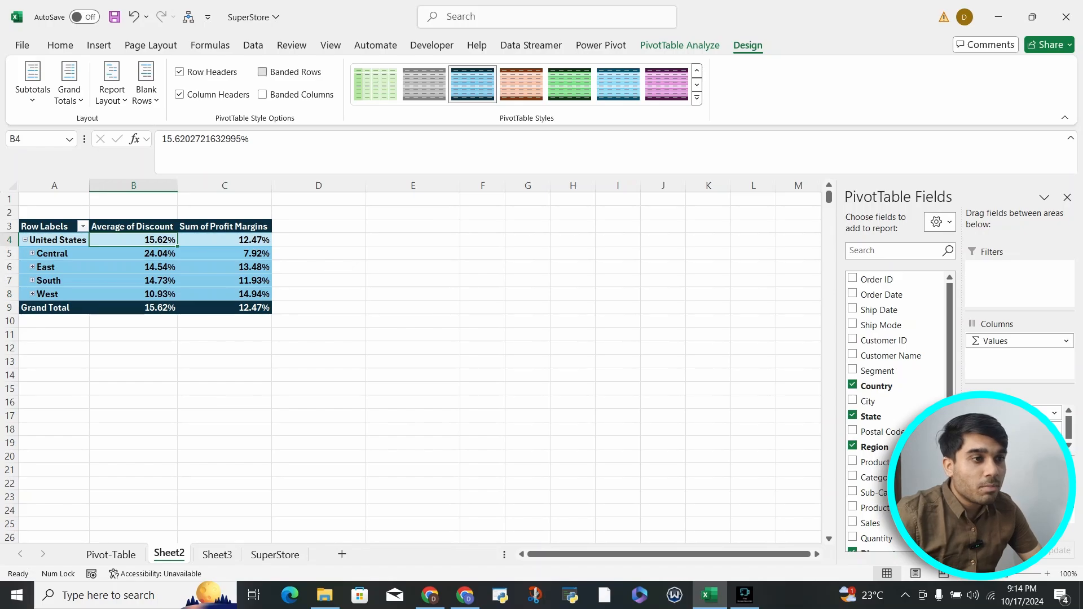
pyautogui.click(319, 253)
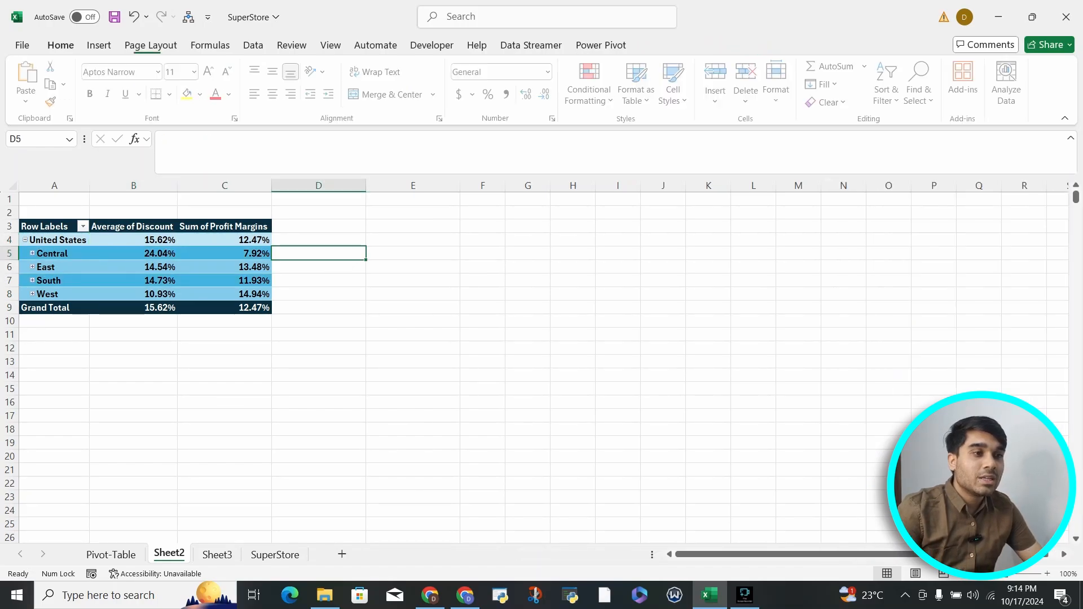
# Try banded columns on the Sheet2 PivotTable and turn them off again
pyautogui.click(47, 227)
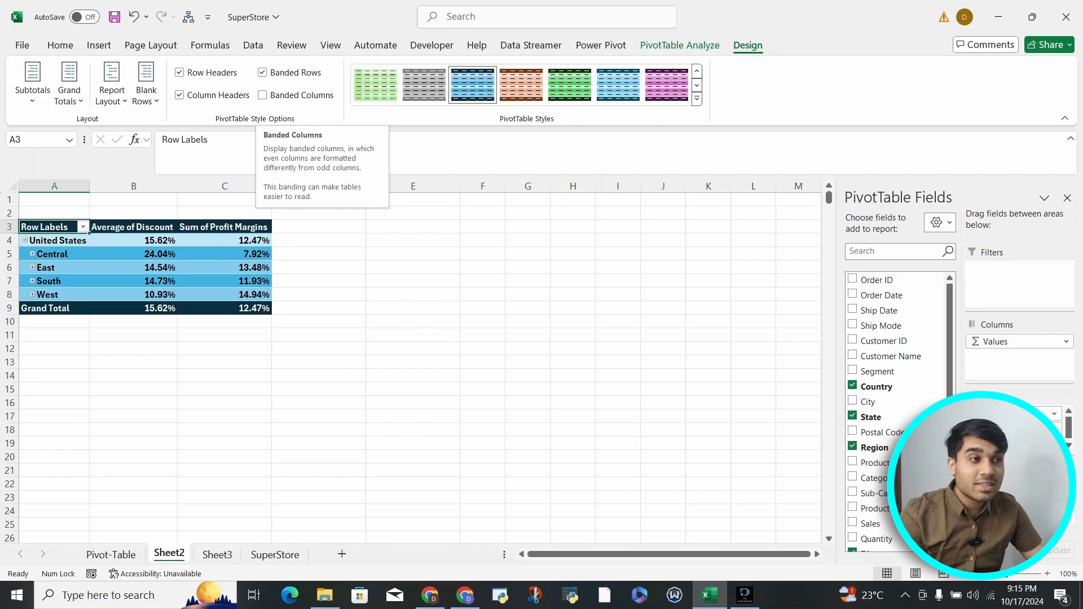
pyautogui.click(263, 95)
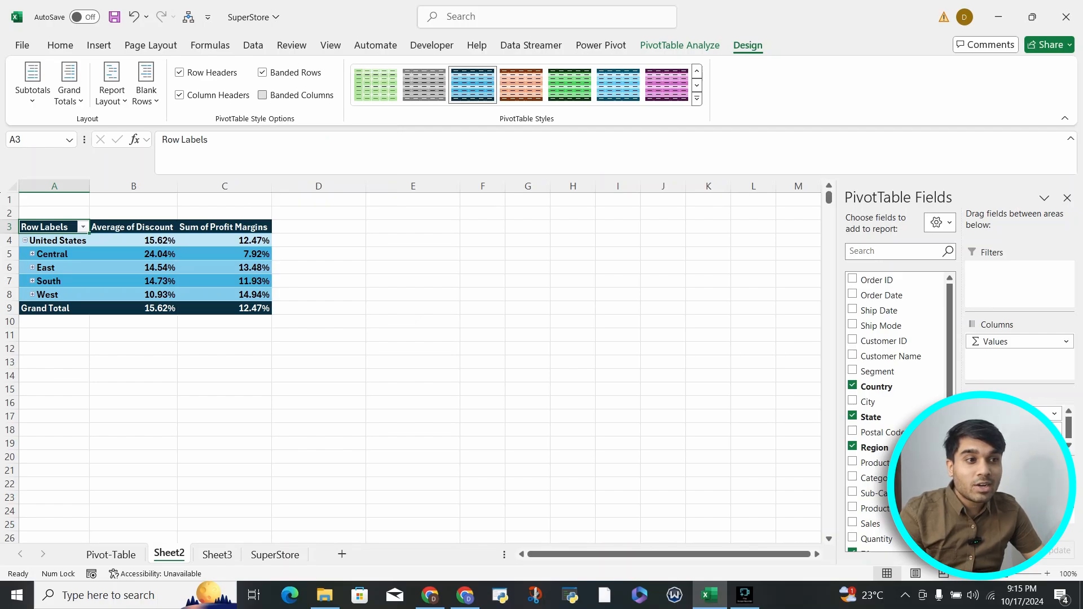
pyautogui.click(263, 94)
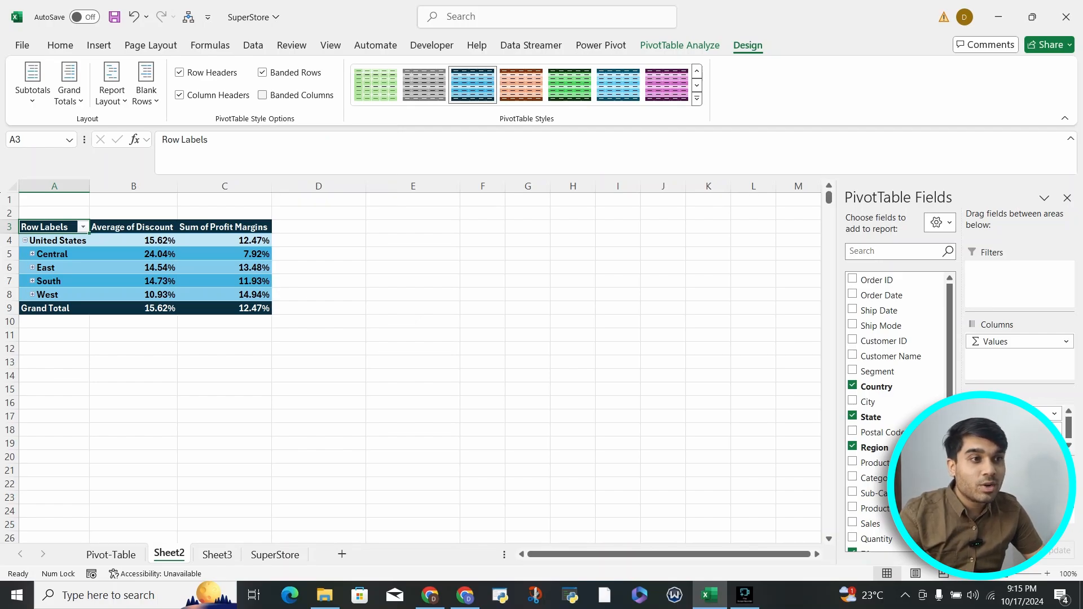
# Insert a blank line after each item in the Sheet2 PivotTable and remove the blank lines again
pyautogui.click(146, 85)
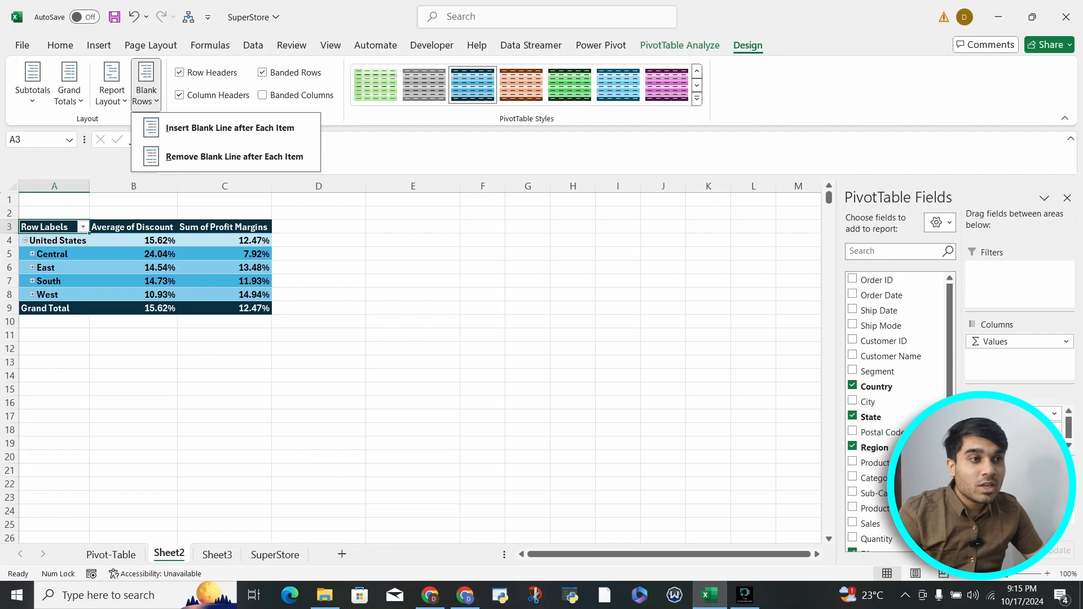
pyautogui.press('i')
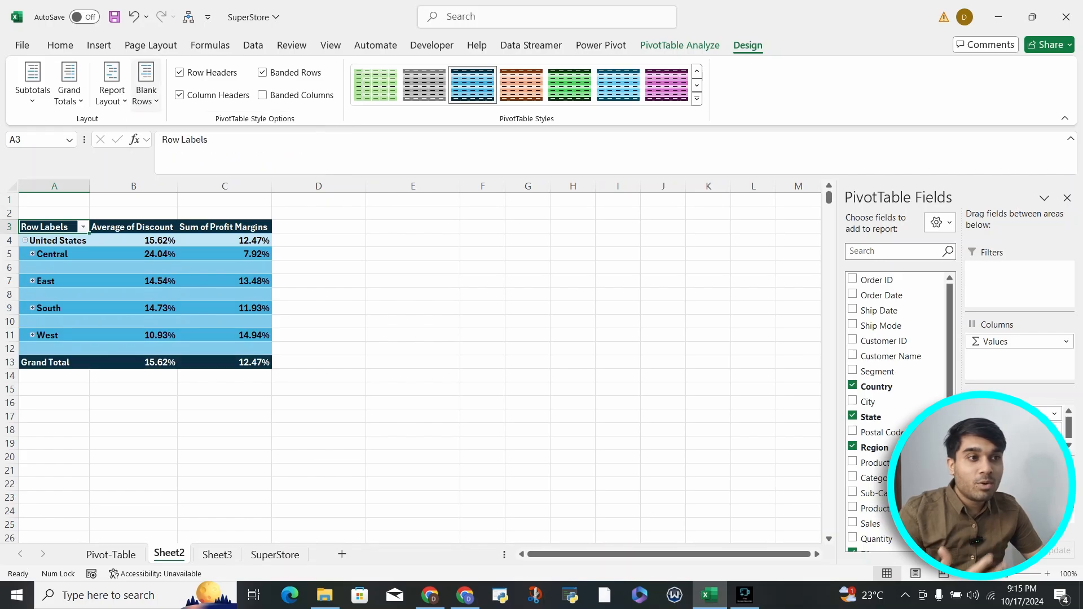
pyautogui.click(146, 85)
pyautogui.click(234, 157)
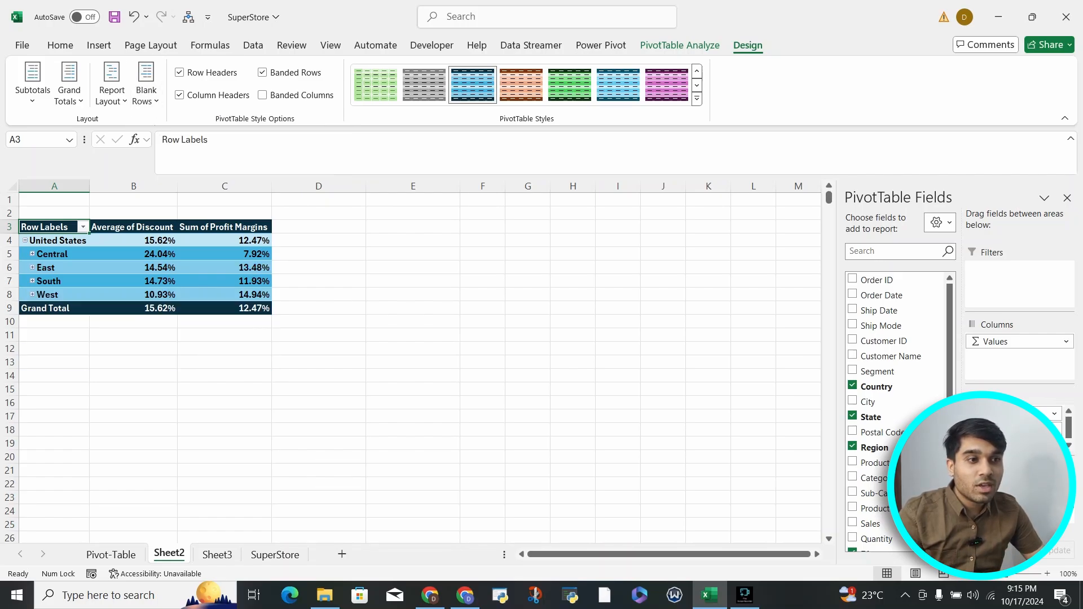
# Try the compact, outline and tabular report layouts on the Sheet2 PivotTable
pyautogui.click(112, 85)
pyautogui.click(175, 128)
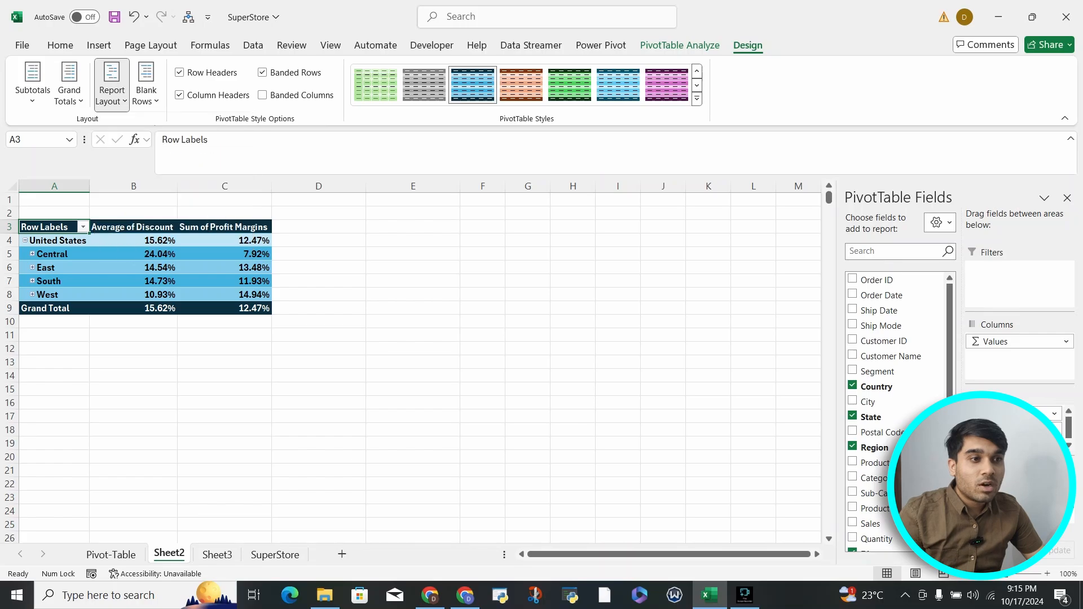
pyautogui.click(111, 85)
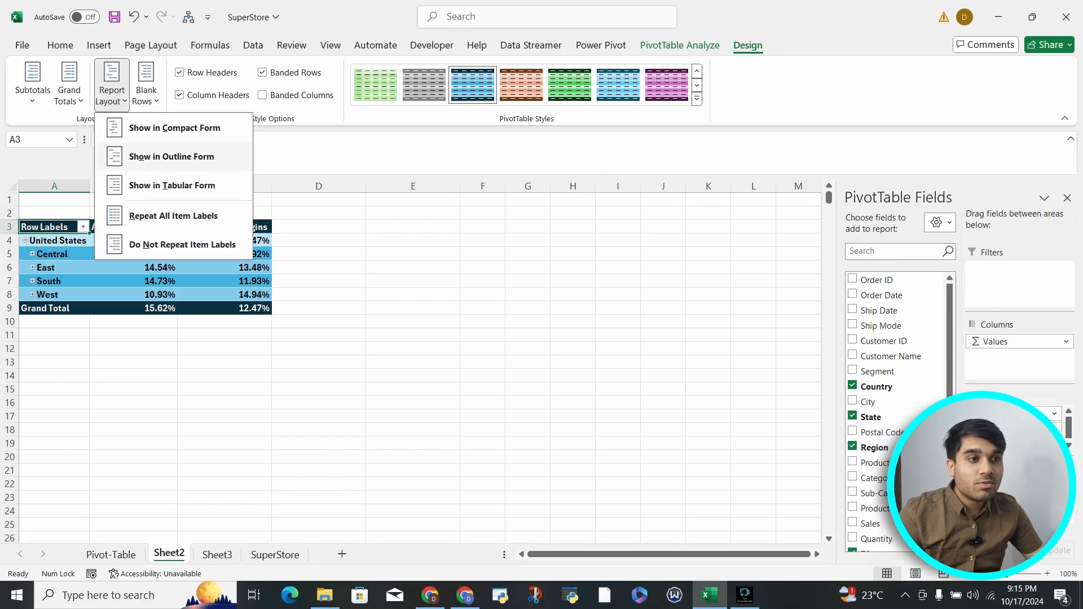
pyautogui.click(175, 150)
pyautogui.click(112, 85)
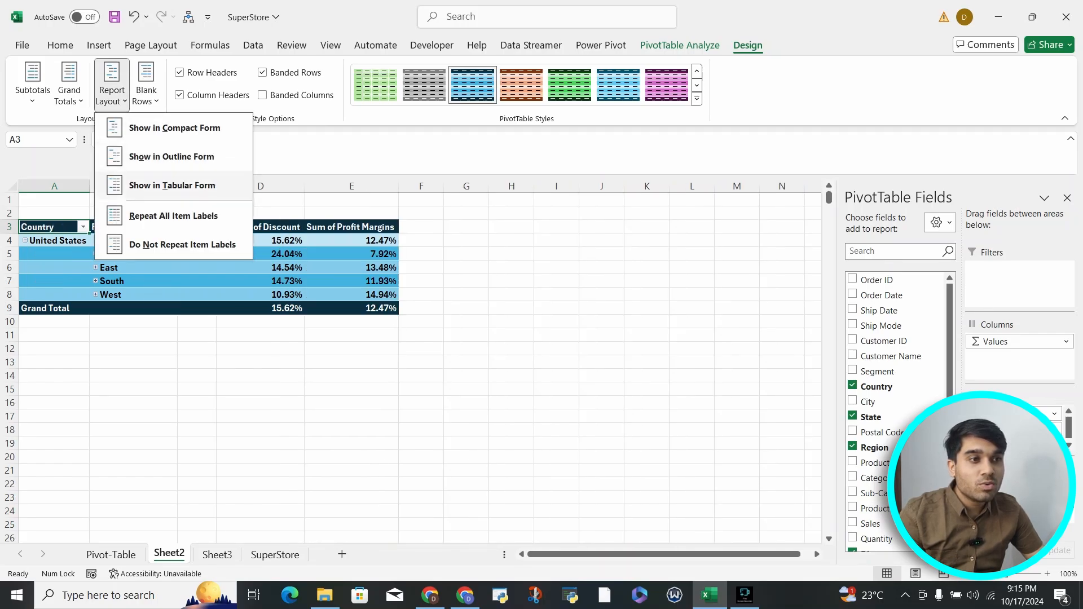
pyautogui.click(175, 184)
# Show the Sheet2 PivotTable in Compact Form and set it to repeat all item labels
pyautogui.click(112, 85)
pyautogui.click(175, 128)
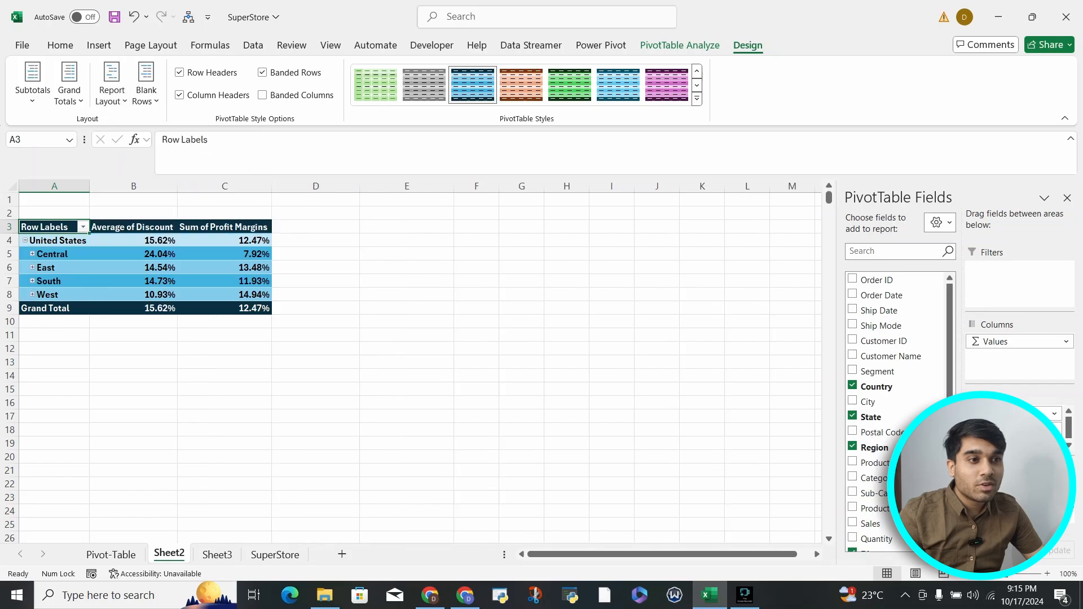
pyautogui.click(111, 84)
pyautogui.click(174, 216)
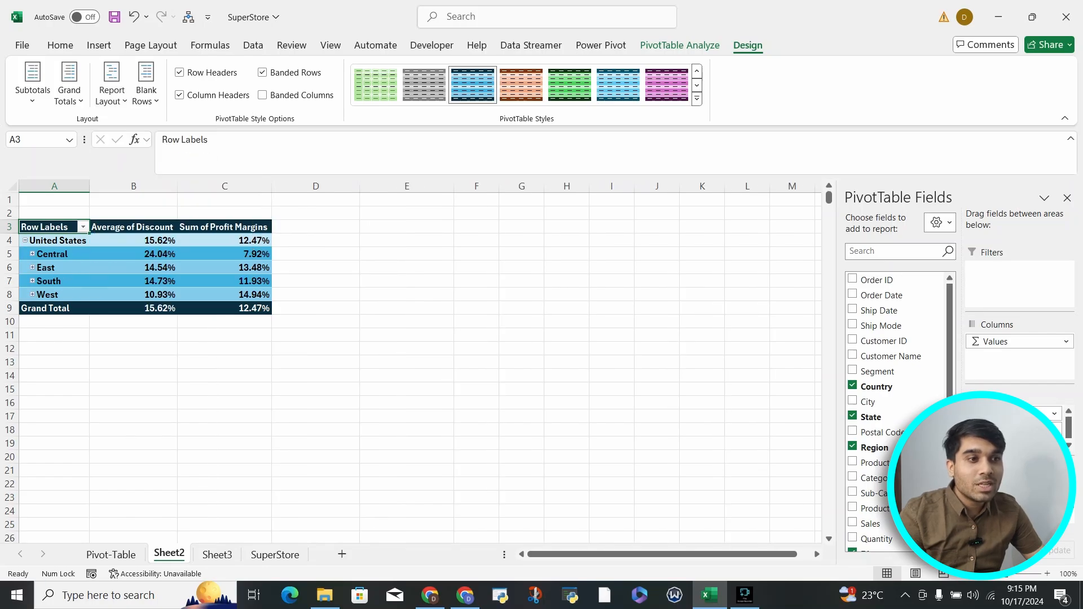
# Set the Sheet2 PivotTable's report layout to not repeat item labels
pyautogui.click(111, 84)
pyautogui.click(175, 245)
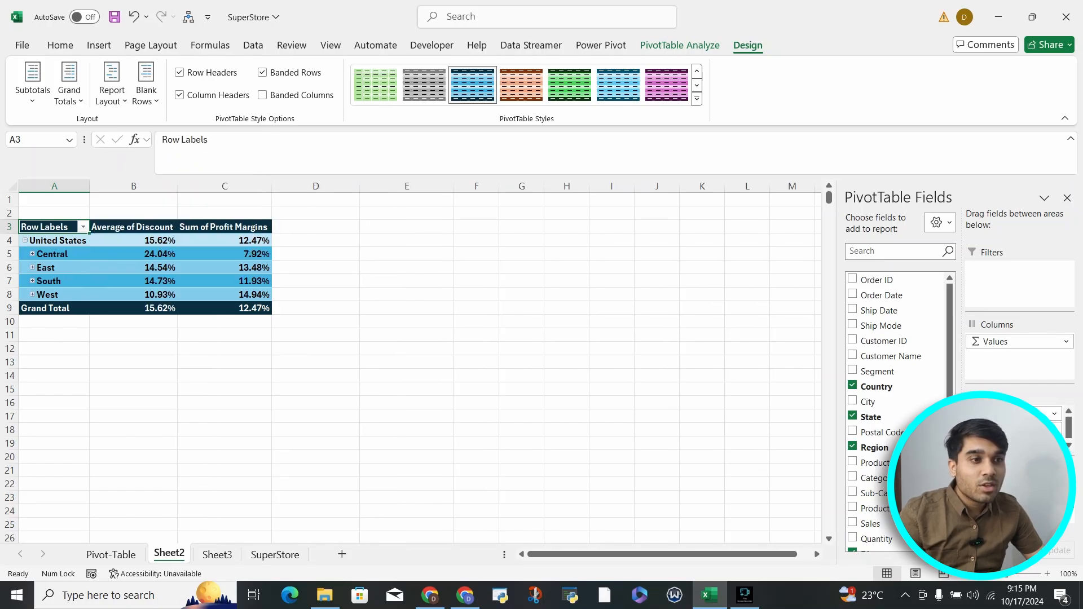
pyautogui.click(111, 85)
# Try turning grand totals off for rows and columns in the Sheet2 PivotTable, restore them and check the Grand Total row
pyautogui.click(69, 85)
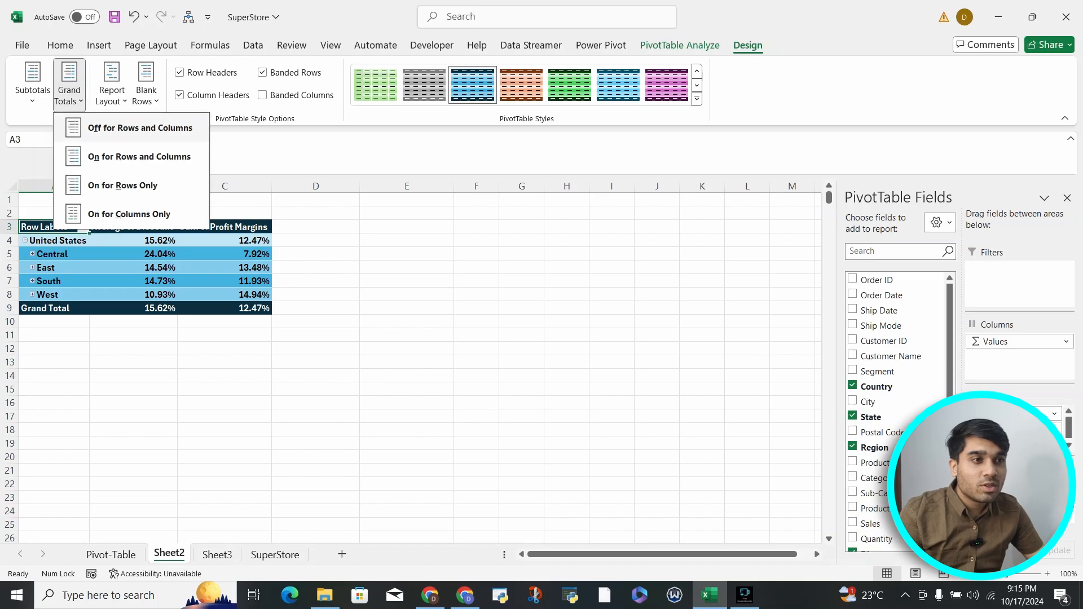
pyautogui.click(136, 127)
pyautogui.click(69, 84)
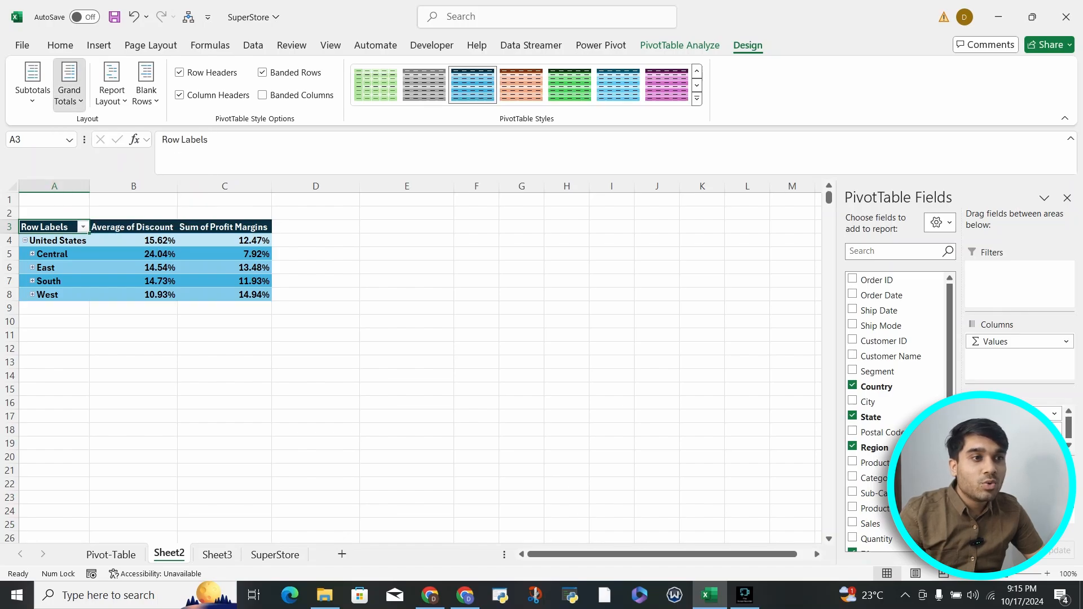
pyautogui.press('Escape')
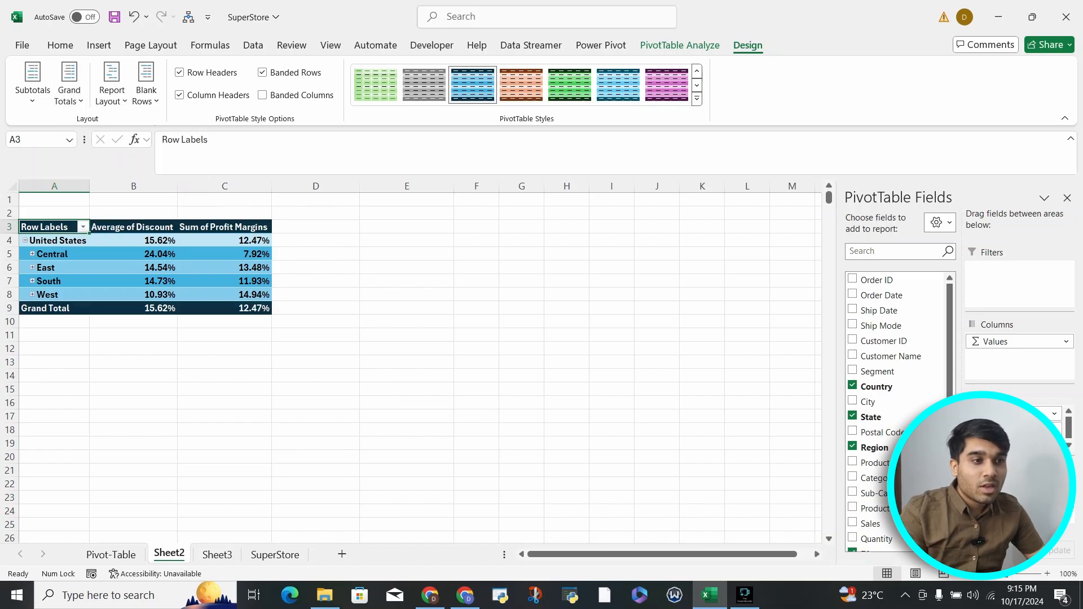
pyautogui.click(134, 309)
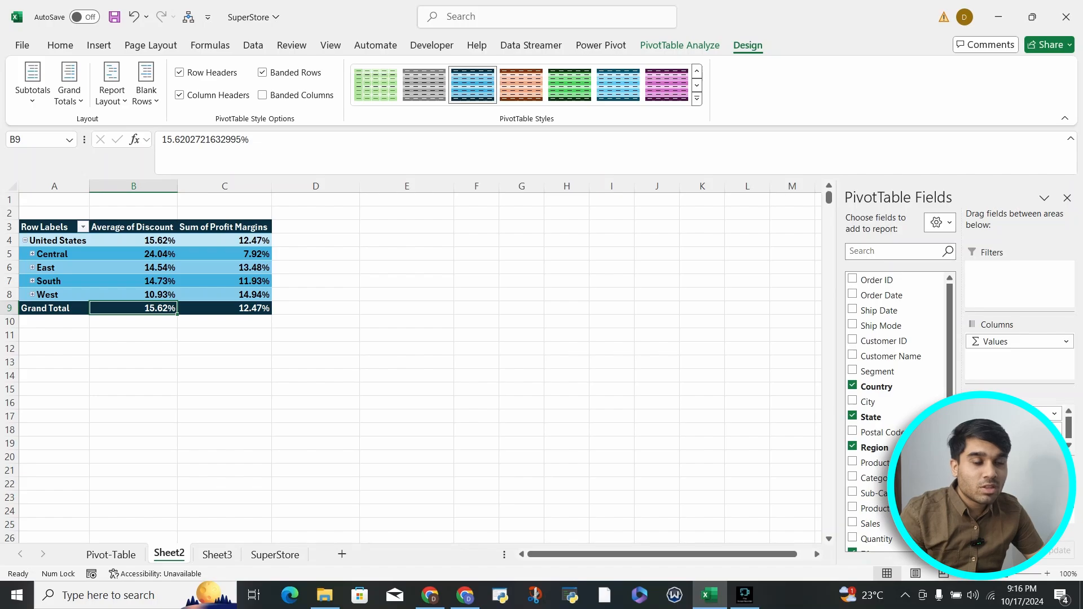
pyautogui.click(187, 308)
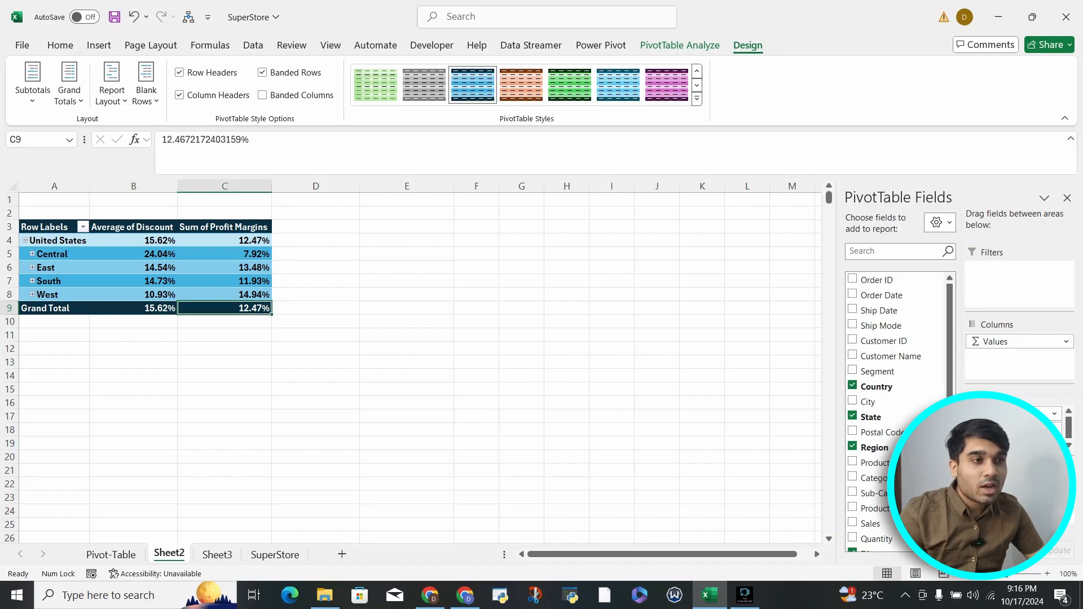
# Show all subtotals at the bottom of each group in the Sheet2 PivotTable
pyautogui.click(112, 85)
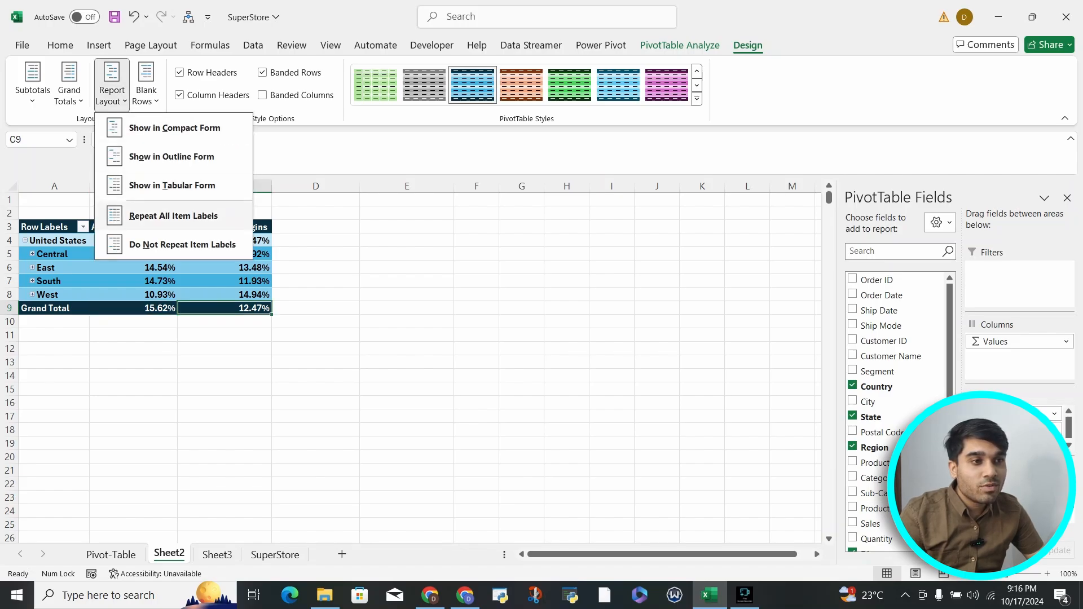
pyautogui.click(32, 85)
pyautogui.click(32, 85)
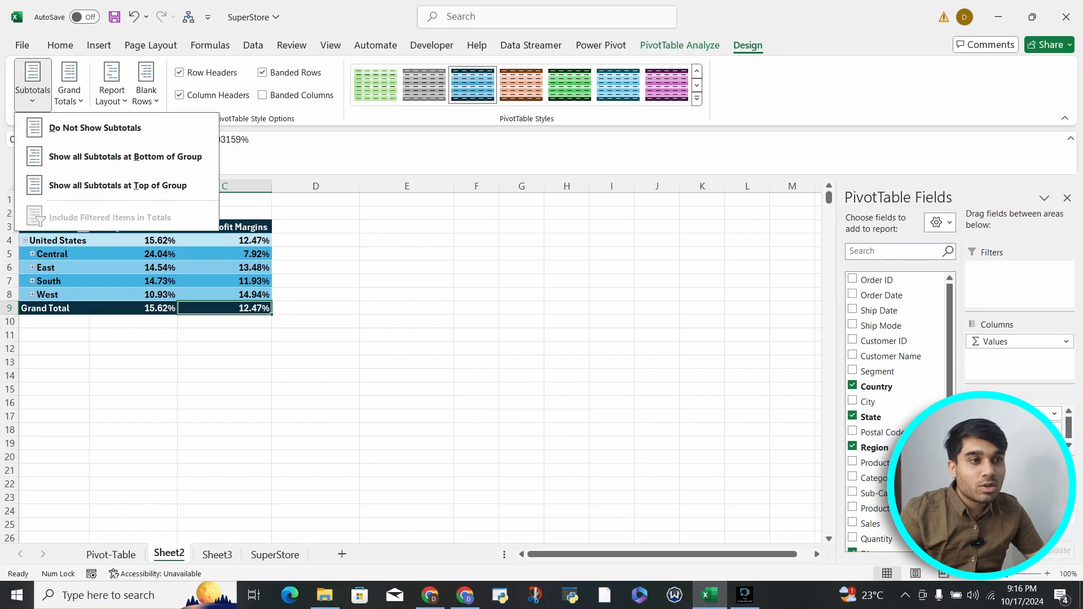
pyautogui.click(126, 156)
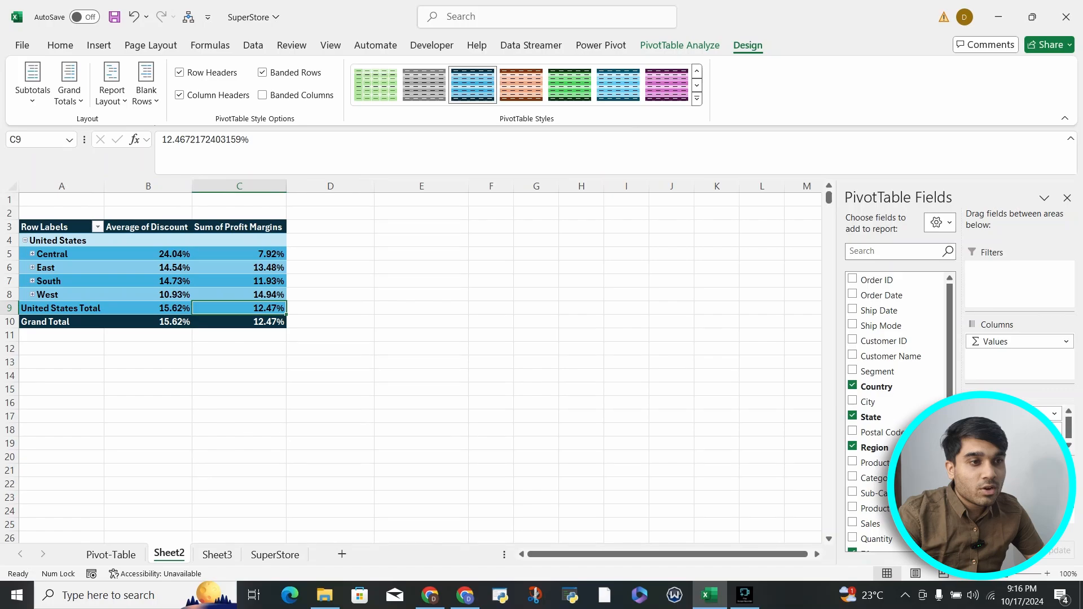
# Expand the Central region to examine its subtotals for discount and profit margins, and collapse it again
pyautogui.click(33, 254)
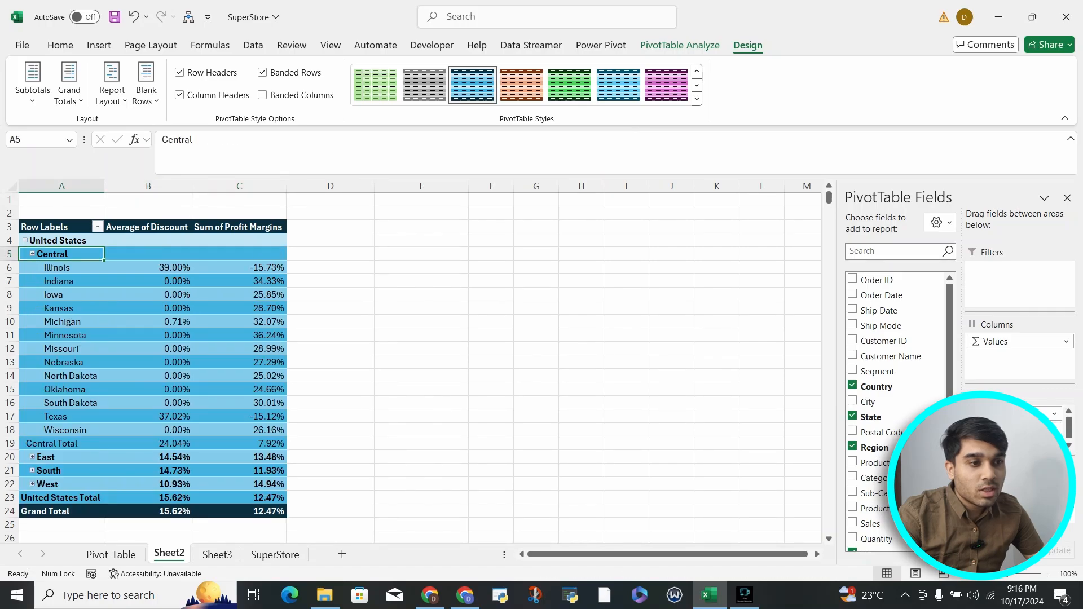
pyautogui.click(68, 444)
pyautogui.click(147, 443)
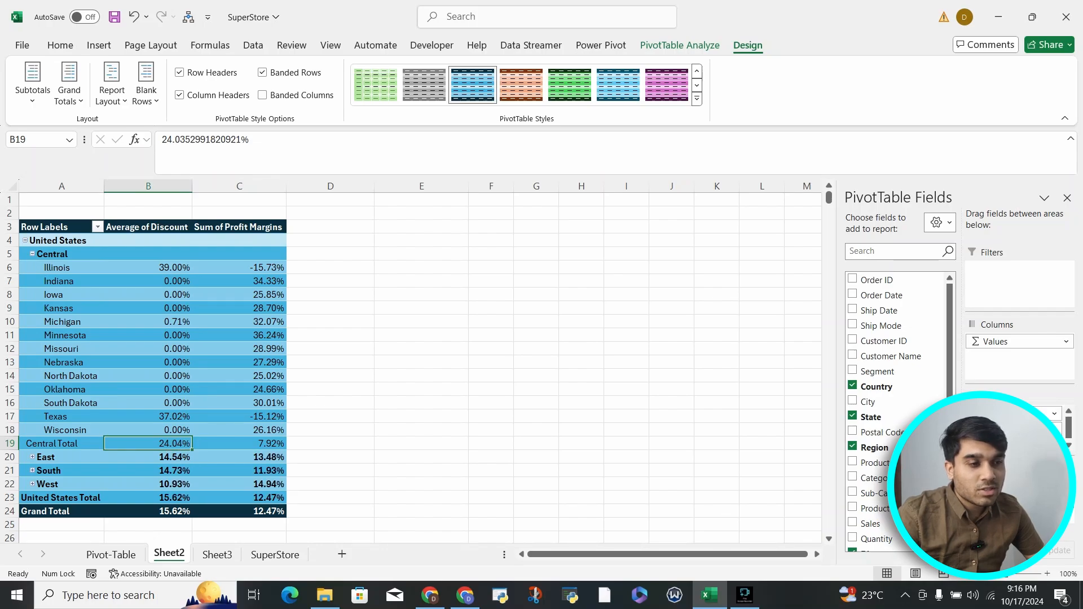
pyautogui.moveTo(148, 267); pyautogui.dragTo(147, 430)
pyautogui.click(148, 443)
pyautogui.click(239, 443)
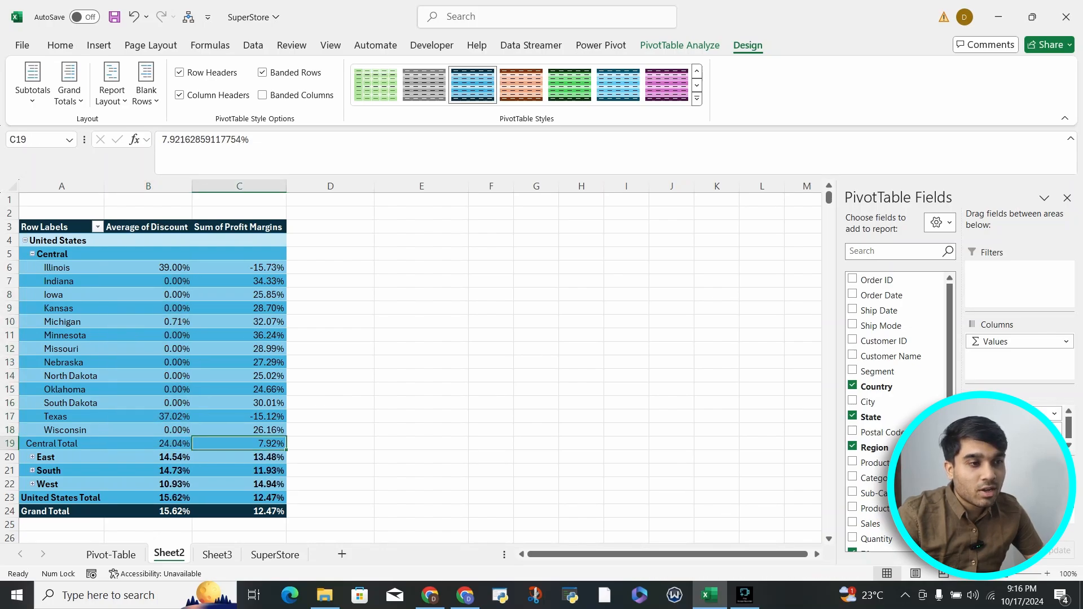
pyautogui.click(32, 254)
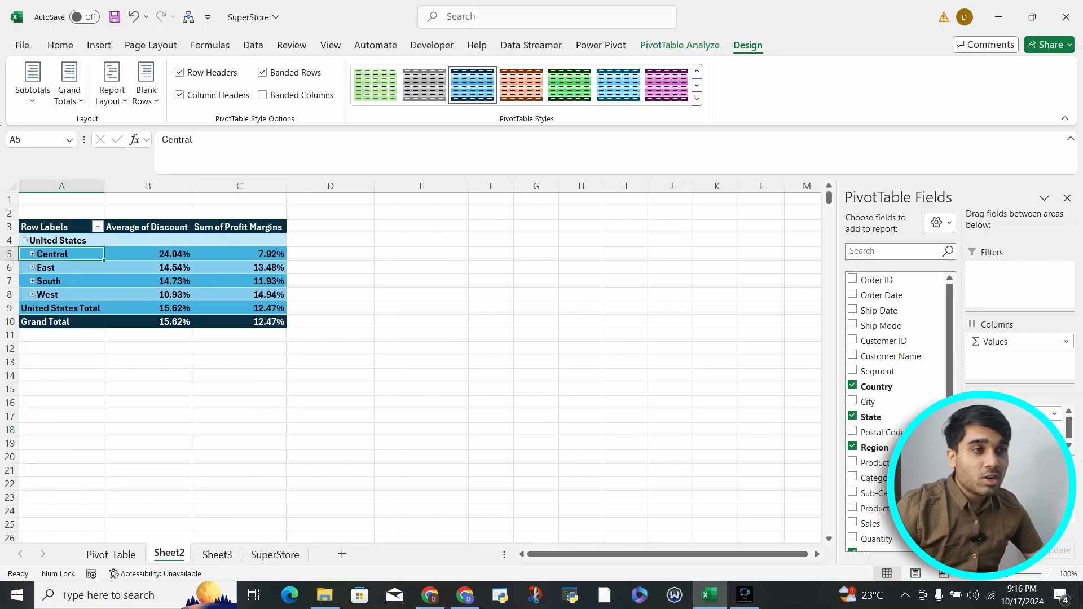
# Remove the Country, State and Region fields from the Sheet2 PivotTable
pyautogui.moveTo(57, 227); pyautogui.dragTo(265, 322)
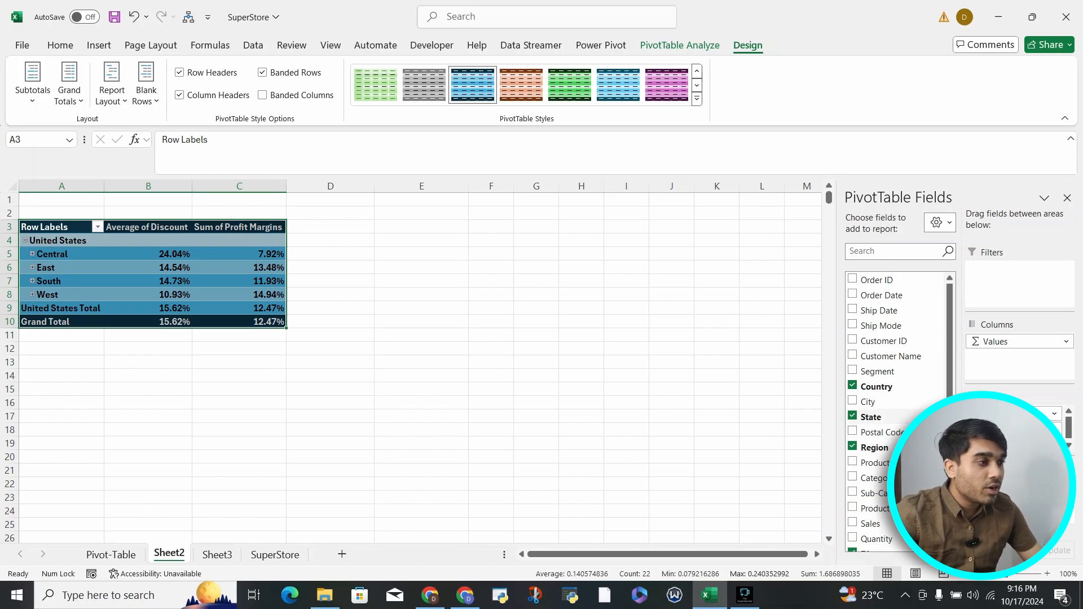
pyautogui.click(852, 386)
pyautogui.click(852, 418)
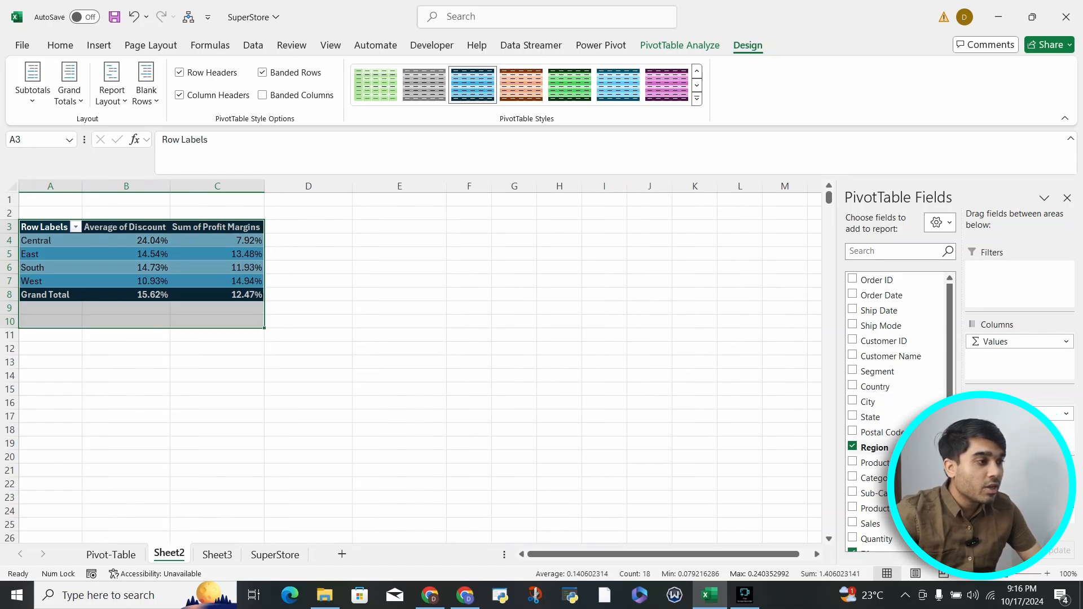
pyautogui.click(853, 447)
# Add the Segment field as rows to the sales and profit PivotTable on the Pivot-Table sheet
pyautogui.hotkey('ctrl', 'pageup')
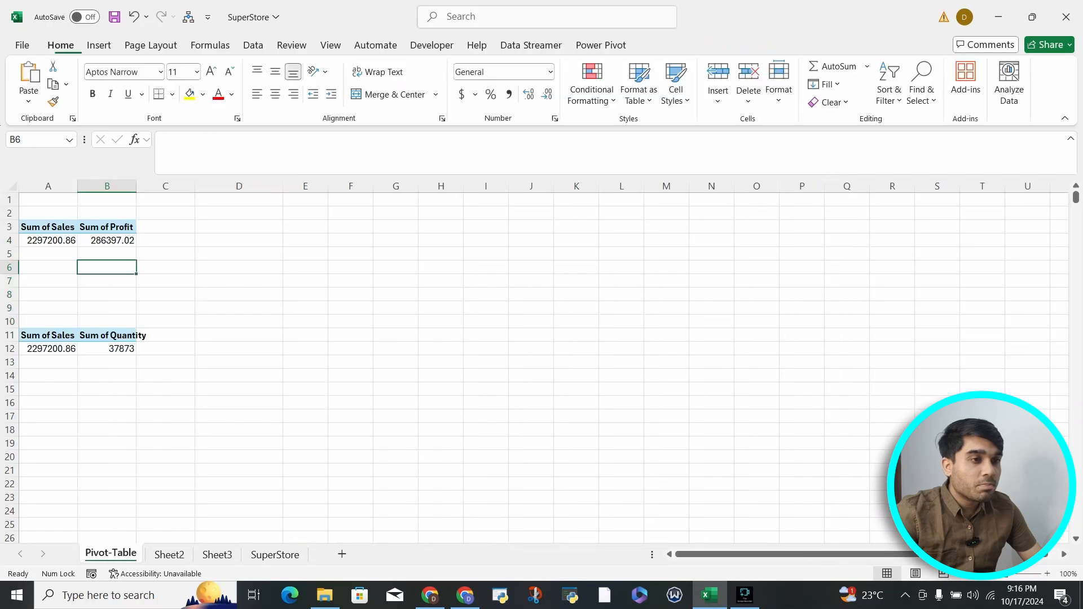
pyautogui.moveTo(48, 227); pyautogui.dragTo(47, 240)
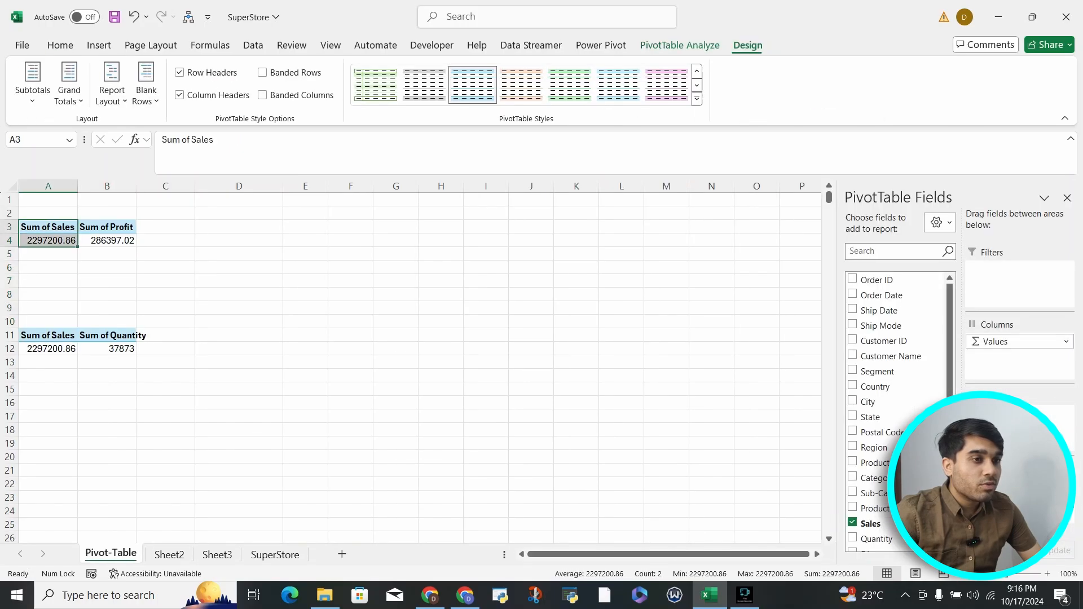
pyautogui.click(48, 227)
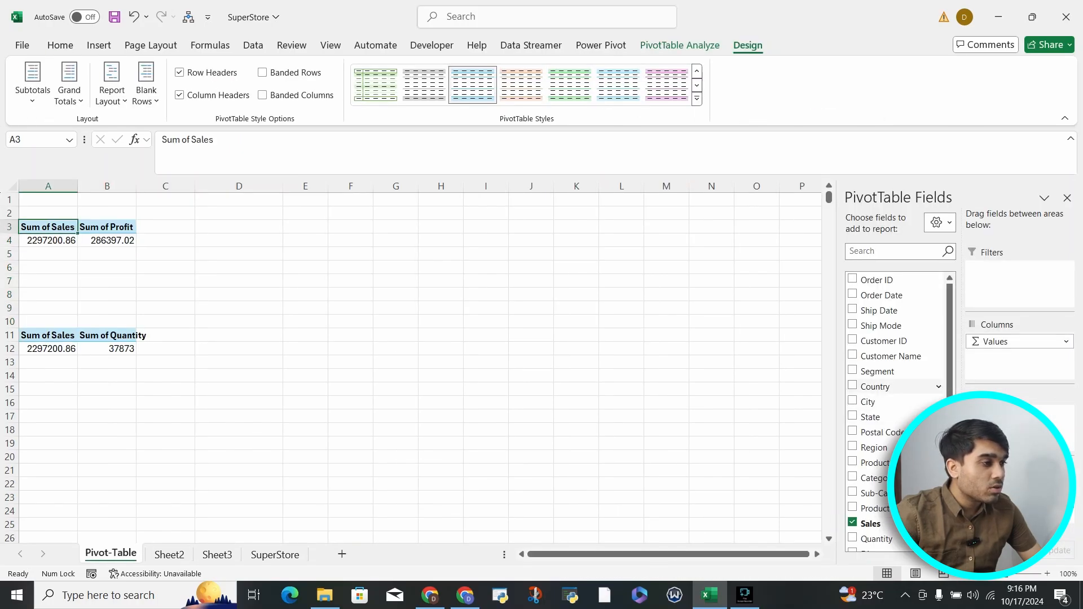
pyautogui.click(869, 371)
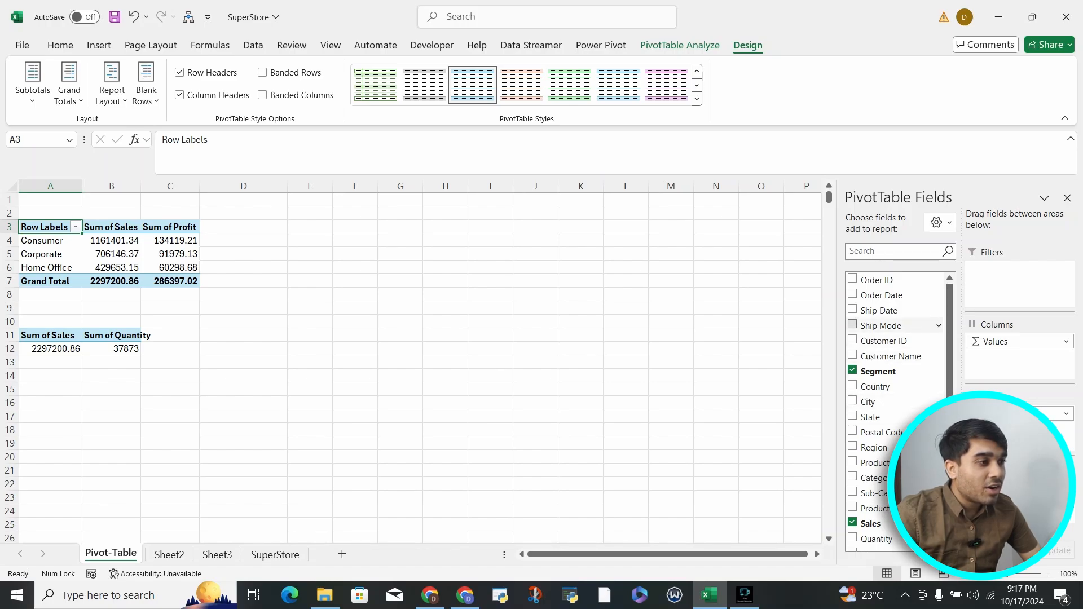
pyautogui.click(939, 325)
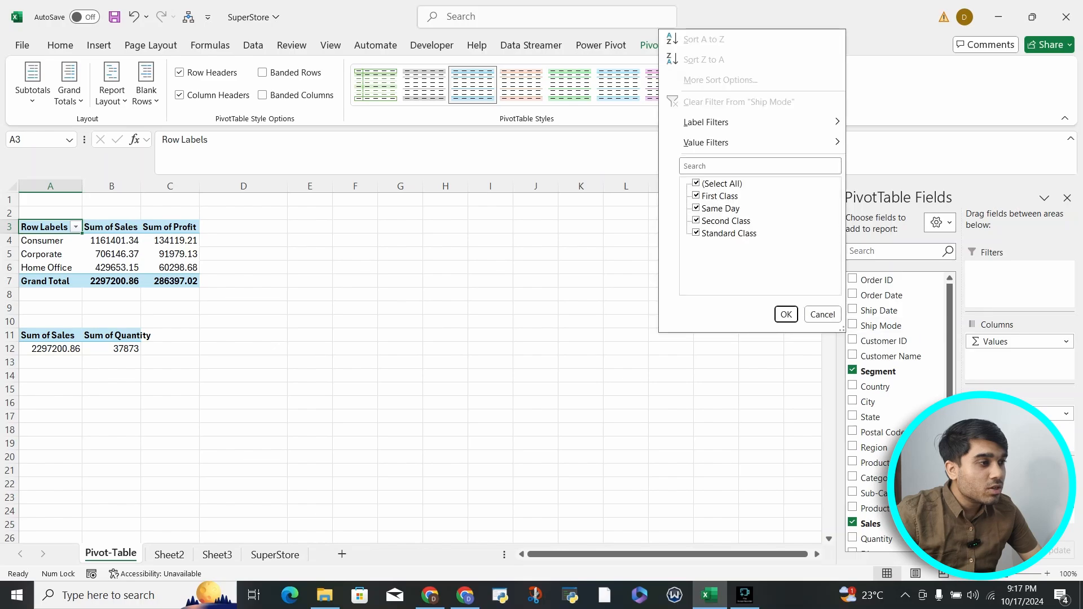
pyautogui.click(786, 314)
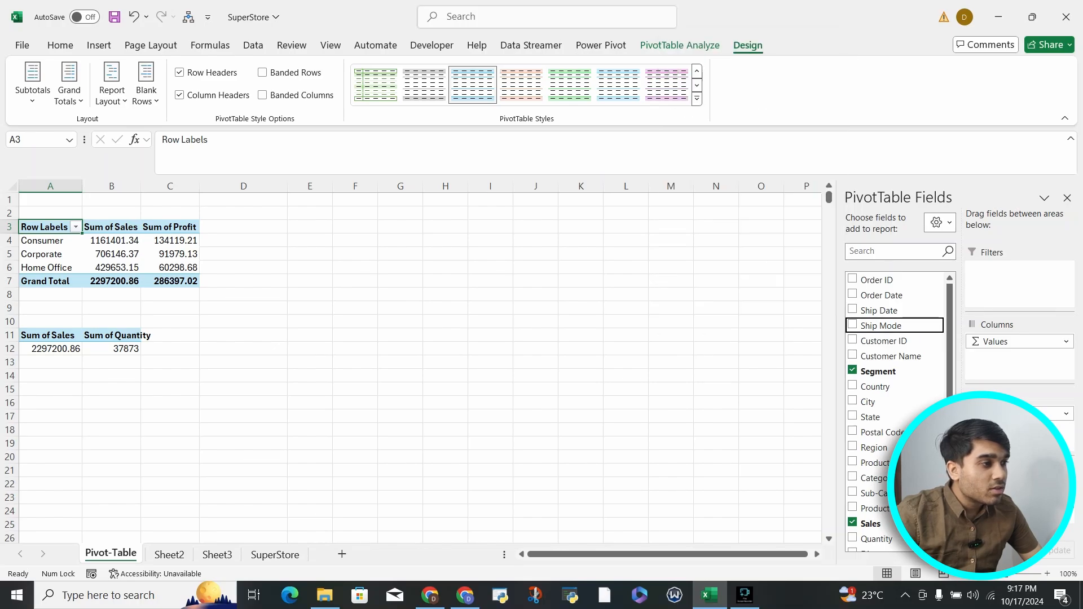
# Replace Order ID with Ship Mode under Region in the Sheet3 quantity PivotTable and expand the Central region
pyautogui.hotkey('ctrl', 'pagedown')
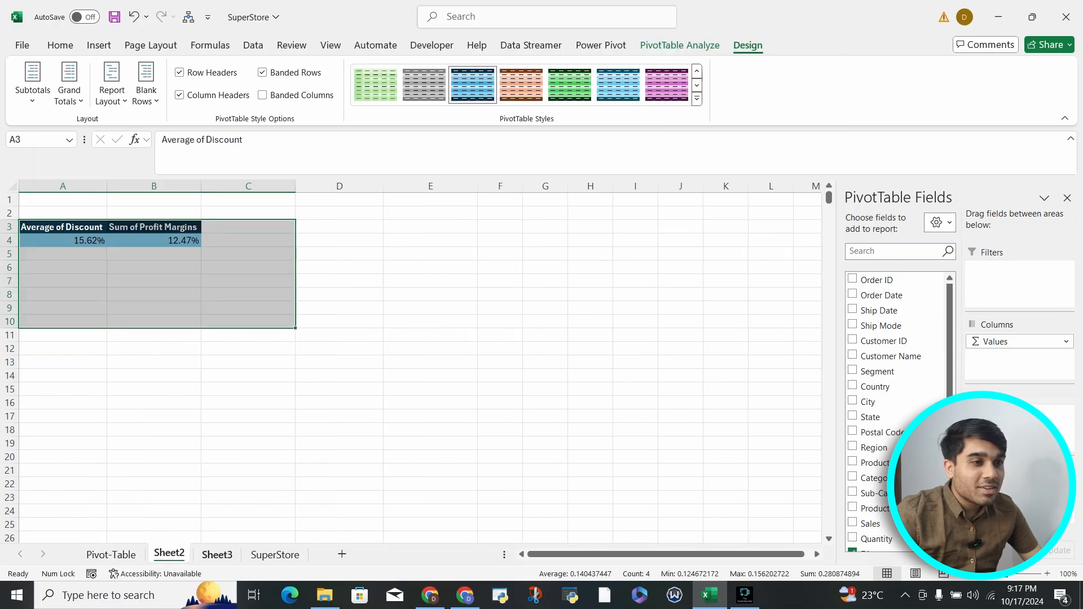
pyautogui.click(217, 555)
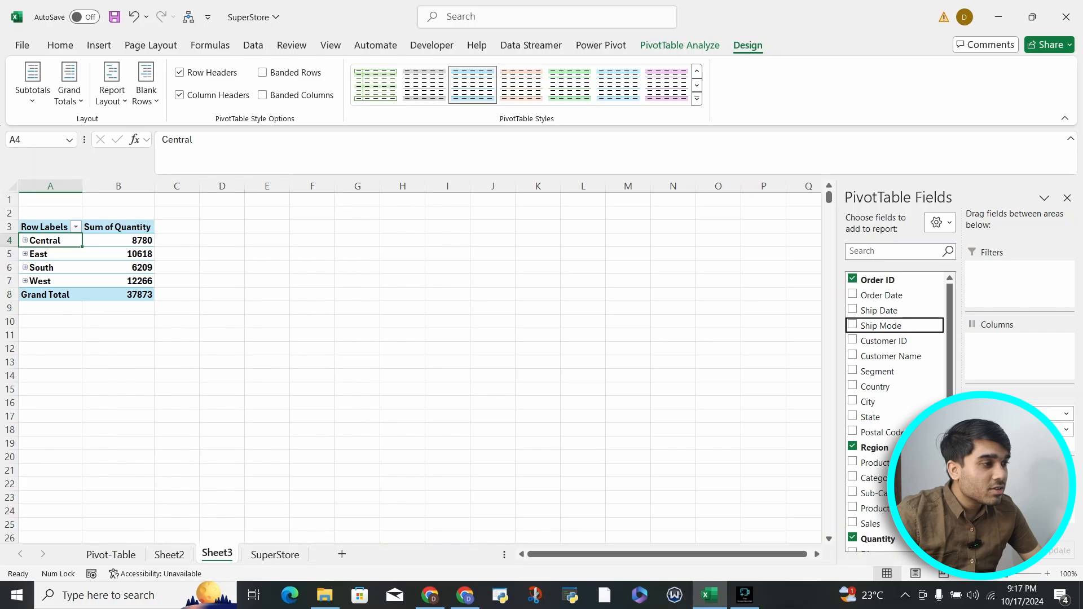
pyautogui.click(853, 325)
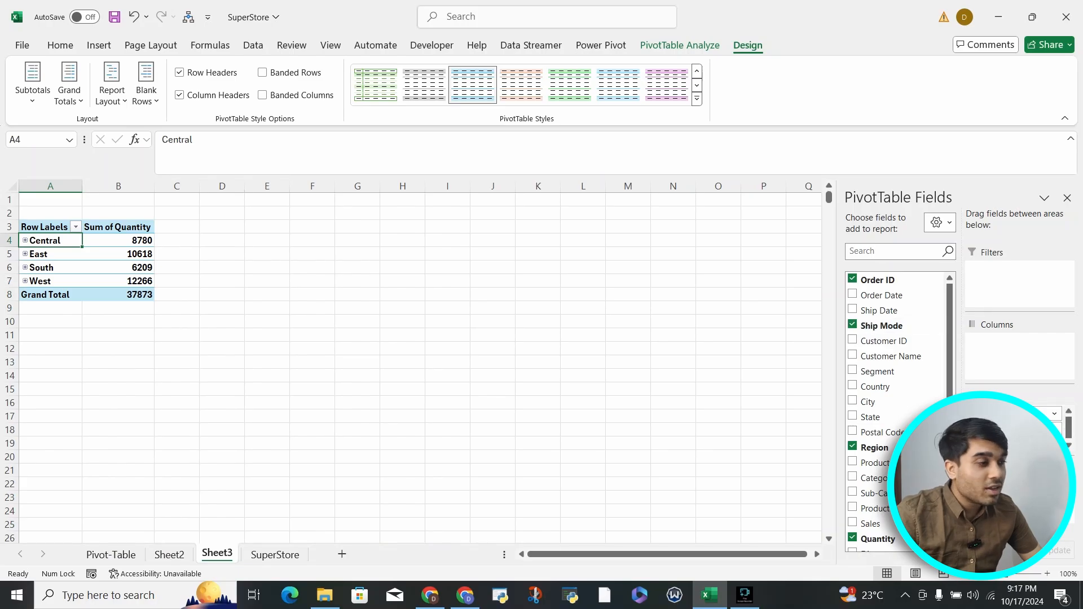
pyautogui.click(853, 279)
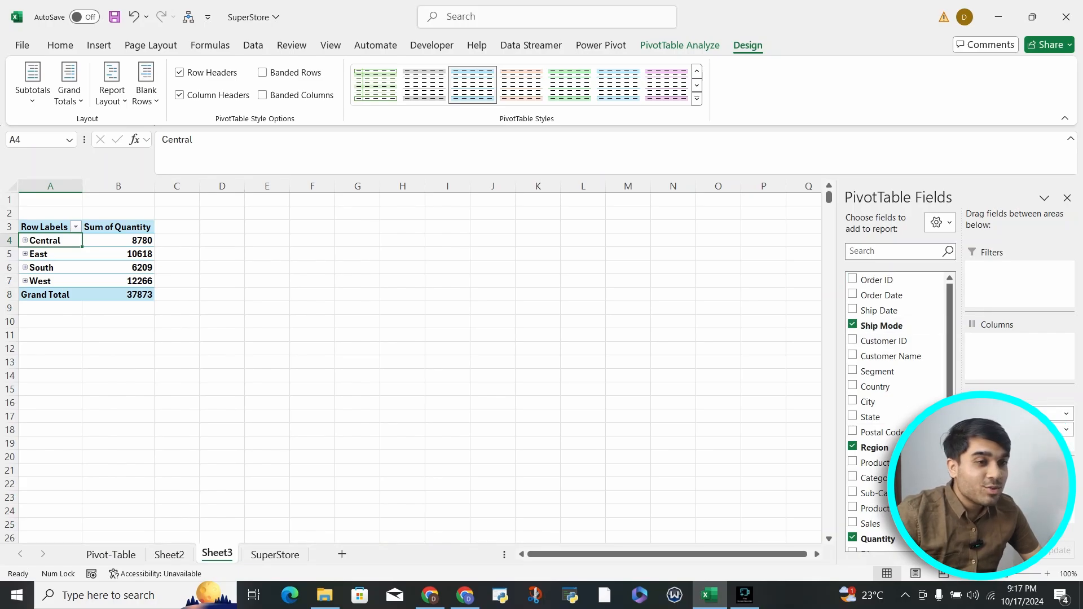
pyautogui.click(24, 240)
pyautogui.click(25, 240)
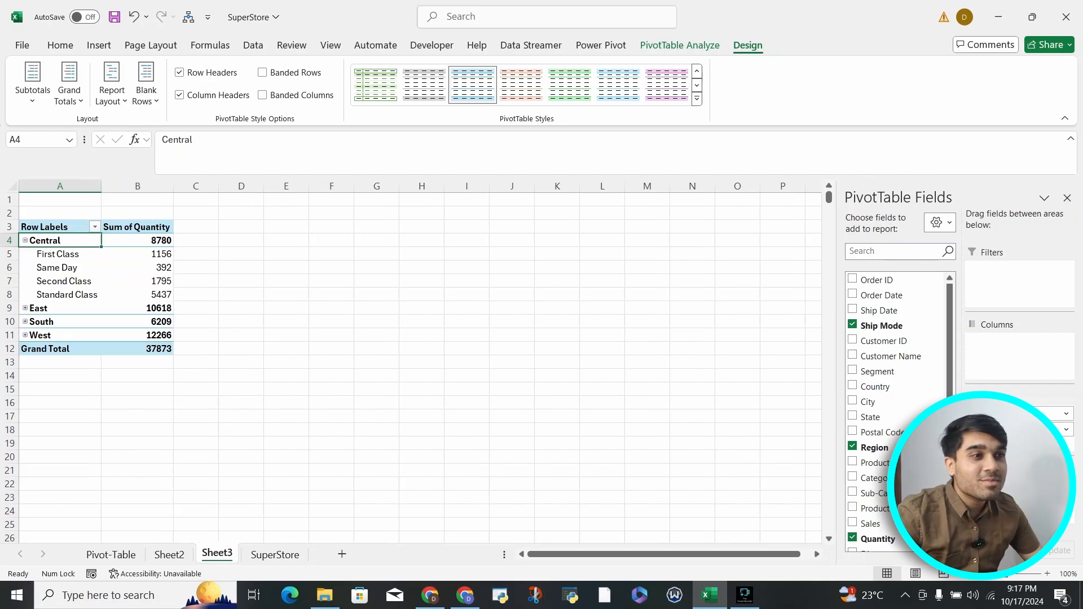
# Look at the calculated field and item options and the recommended PivotTables for the Sheet3 PivotTable
pyautogui.moveTo(57, 226); pyautogui.dragTo(59, 254)
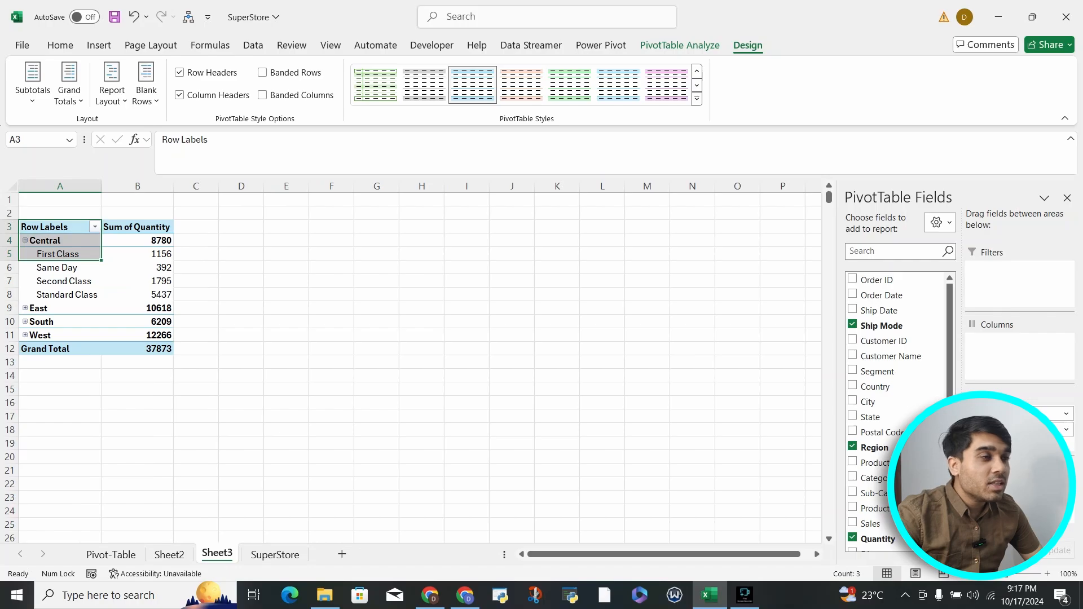
pyautogui.click(680, 45)
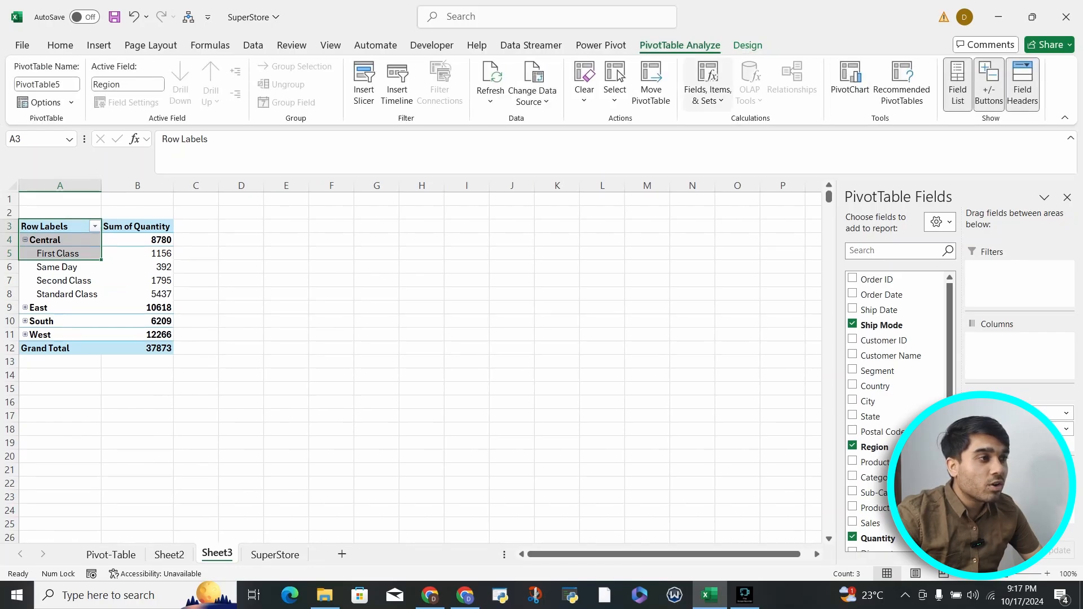
pyautogui.click(708, 85)
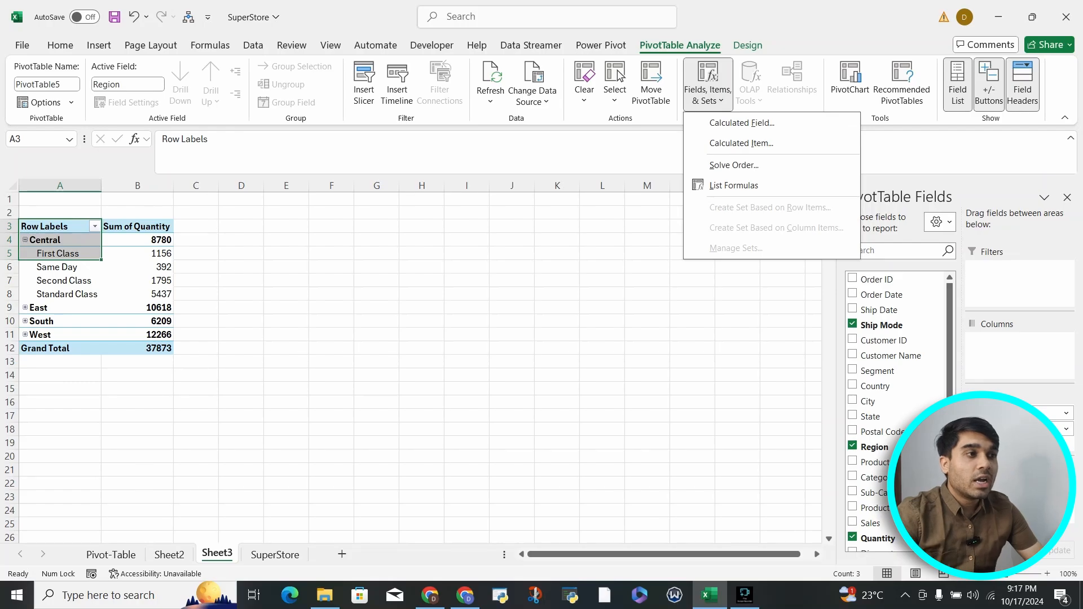
pyautogui.click(902, 79)
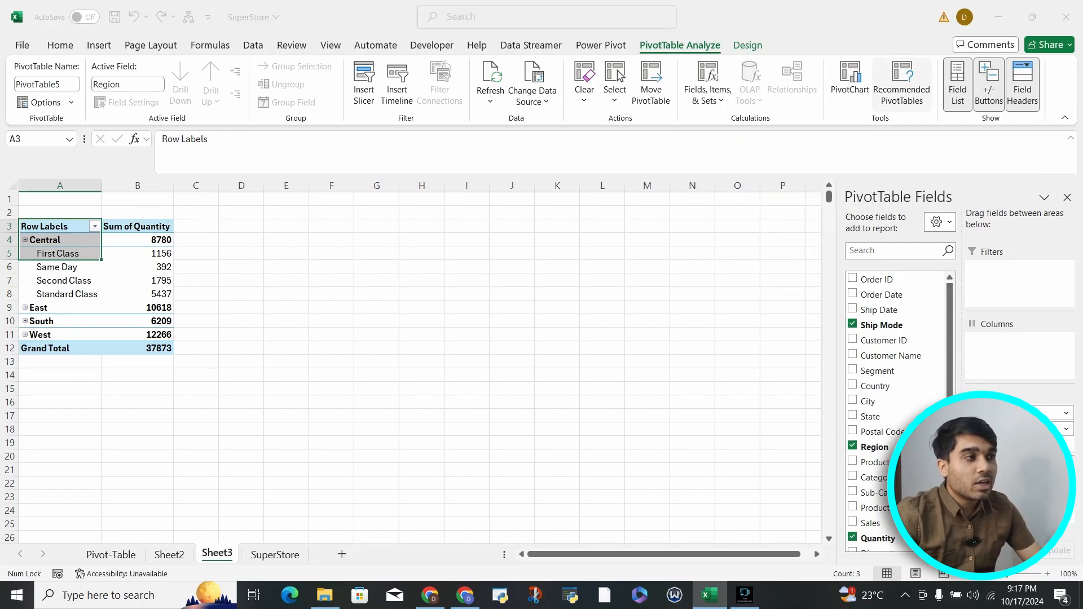
pyautogui.click(823, 131)
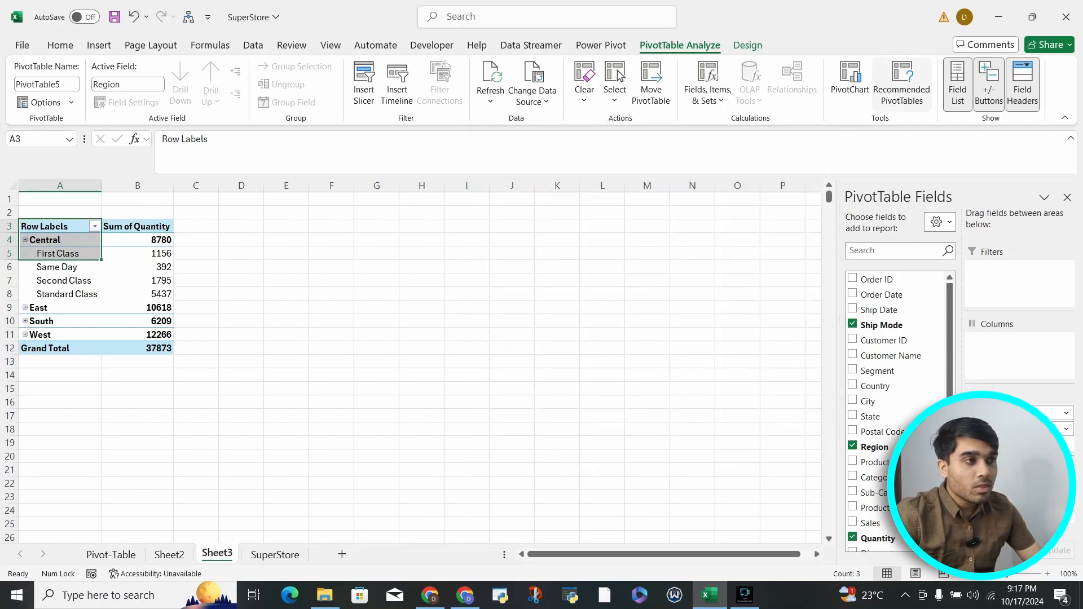